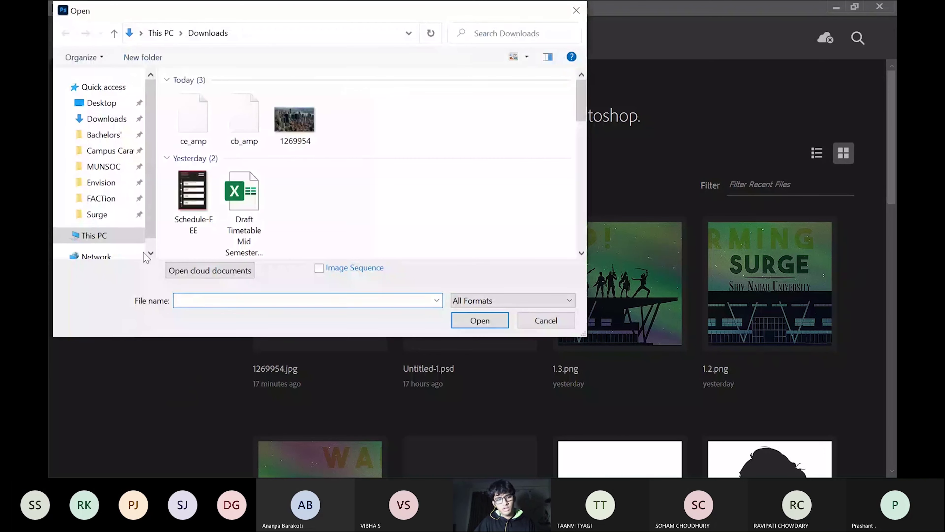
Step: Open the city skyline image 1269954 from the Downloads folder
double_click(315, 129)
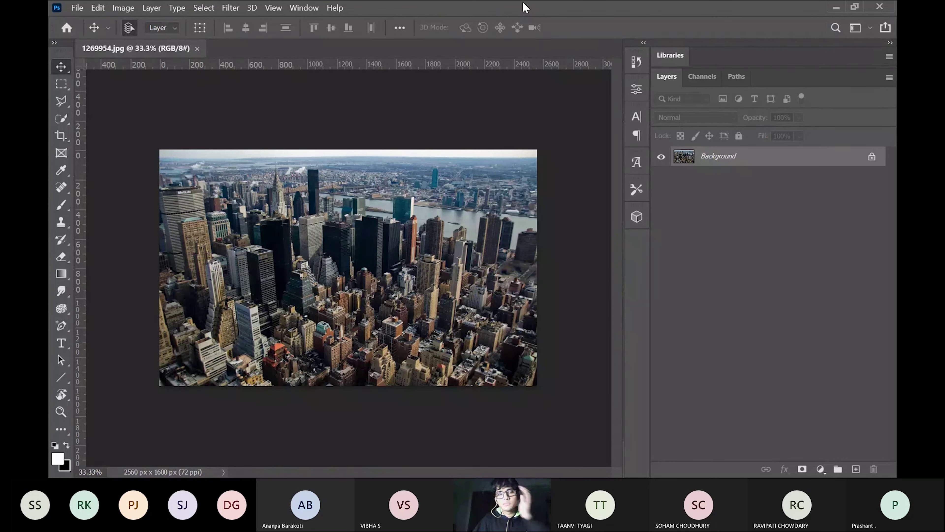
key("super")
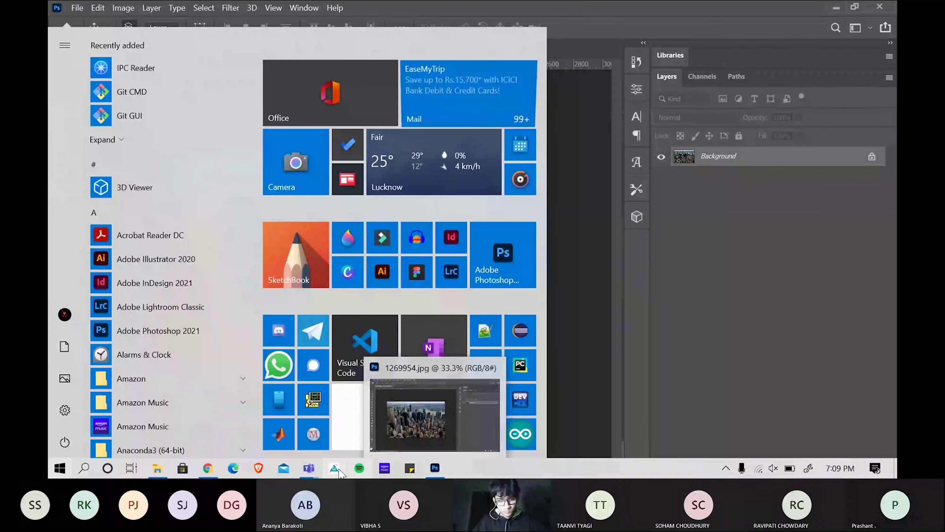
mouse_move(320, 471)
left_click(471, 405)
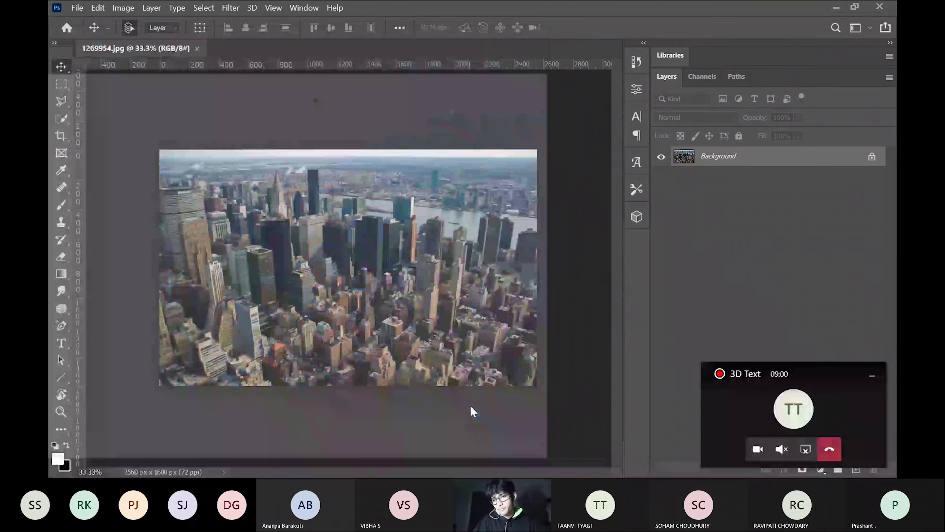
left_click(805, 450)
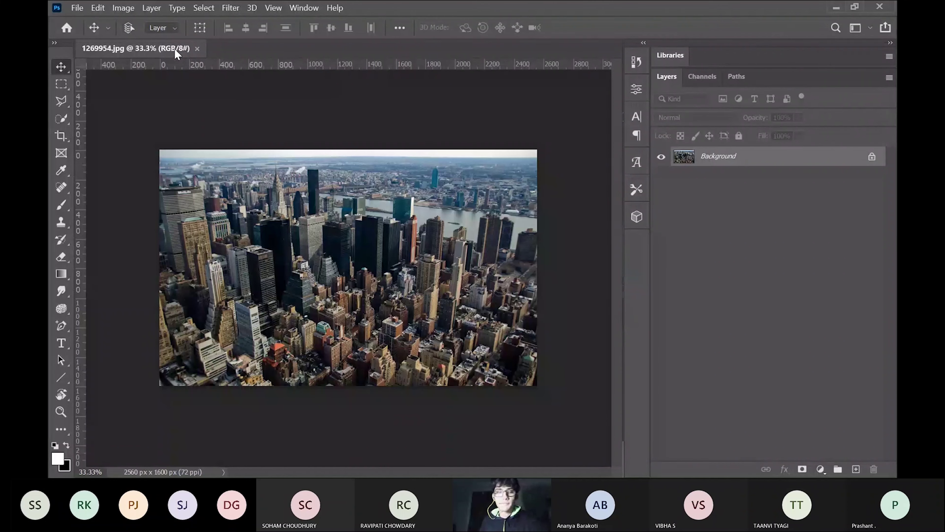
Step: Fit the image to the window and choose The Bold Font for the Type tool after browsing the available fonts
key("ctrl+0")
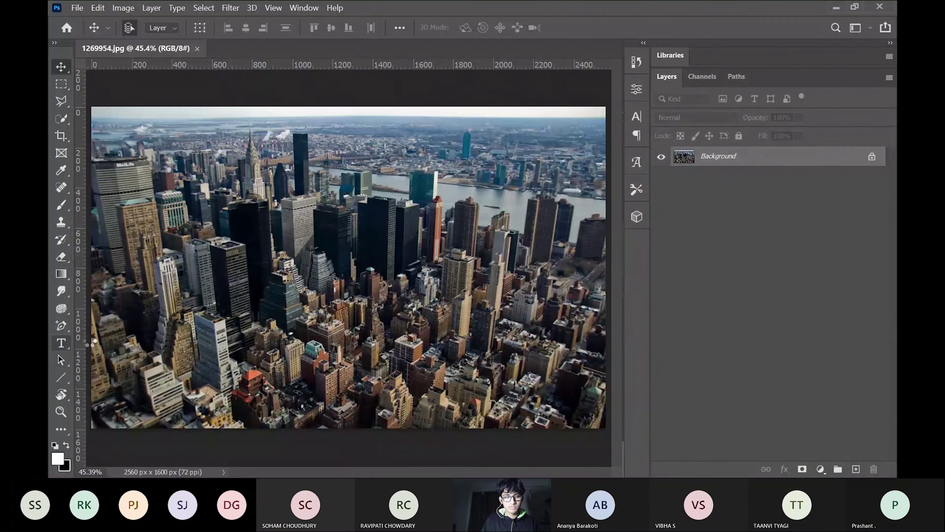
key("t")
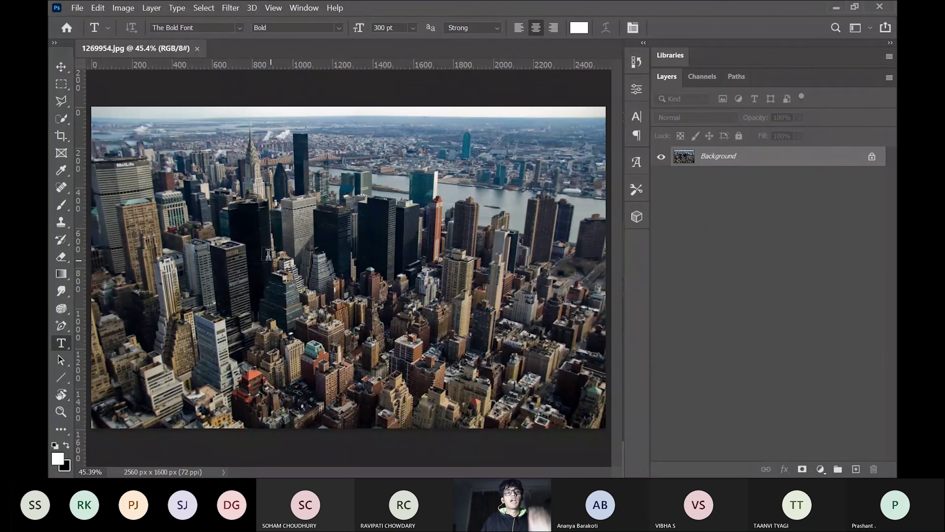
left_click(240, 28)
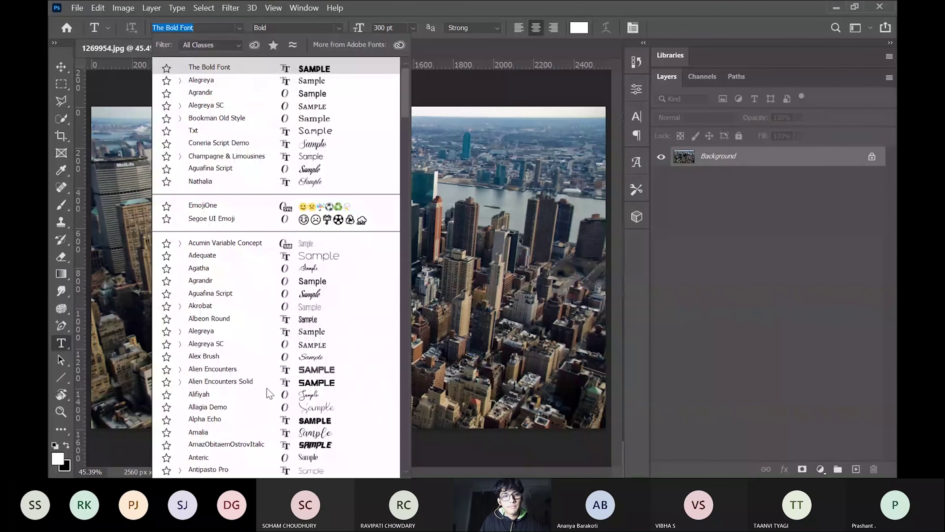
scroll(267, 388, "down", 4)
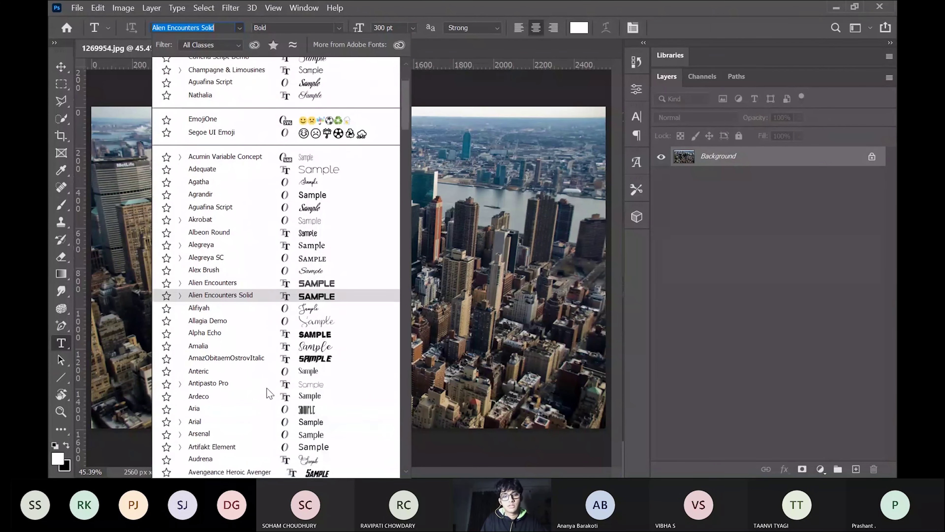
scroll(267, 388, "down", 6)
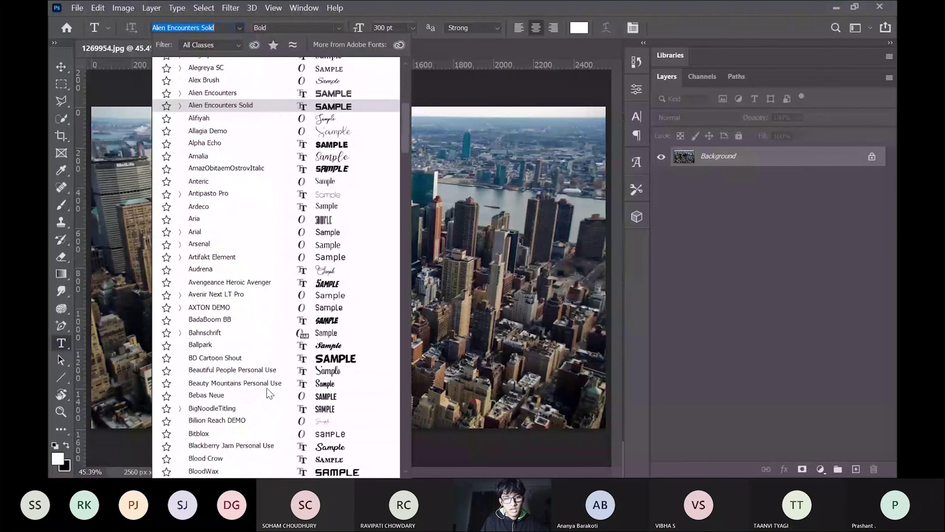
scroll(268, 393, "down", 3)
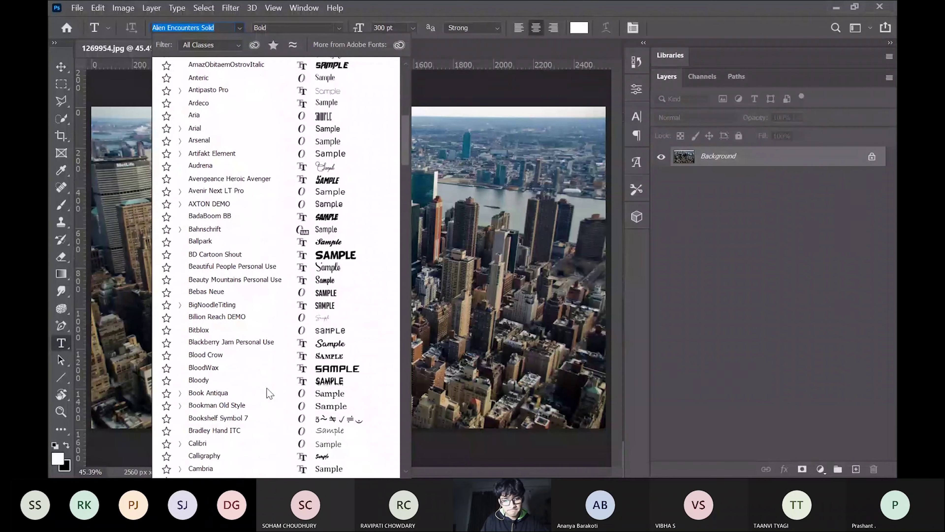
scroll(269, 393, "down", 2)
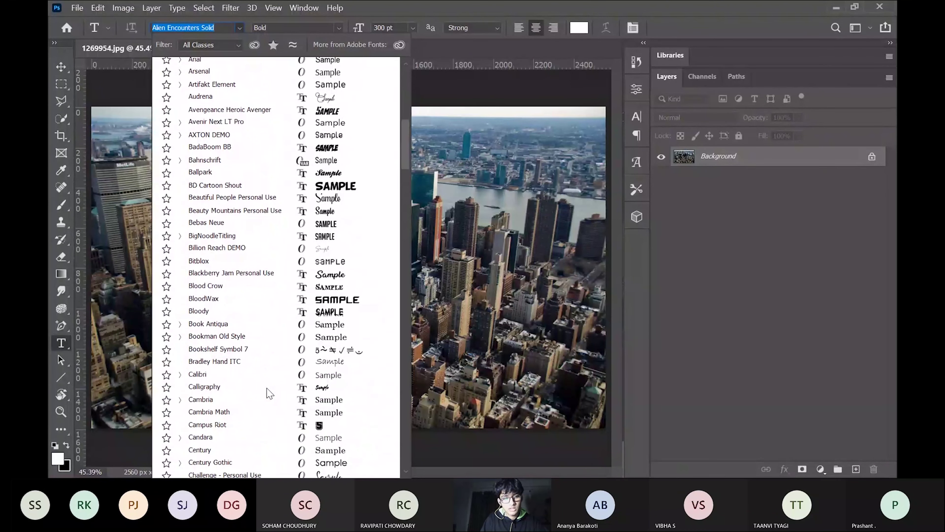
scroll(267, 388, "up", 10)
scroll(269, 393, "up", 4)
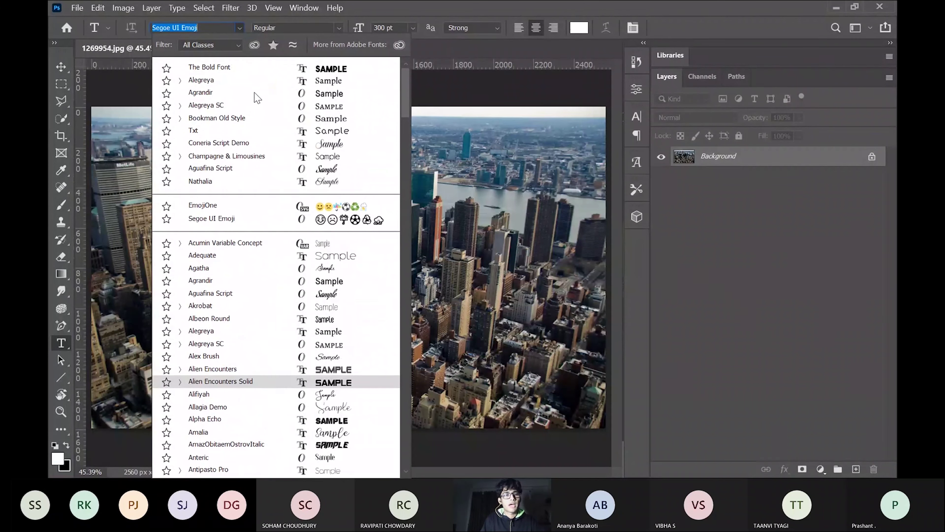
left_click(232, 68)
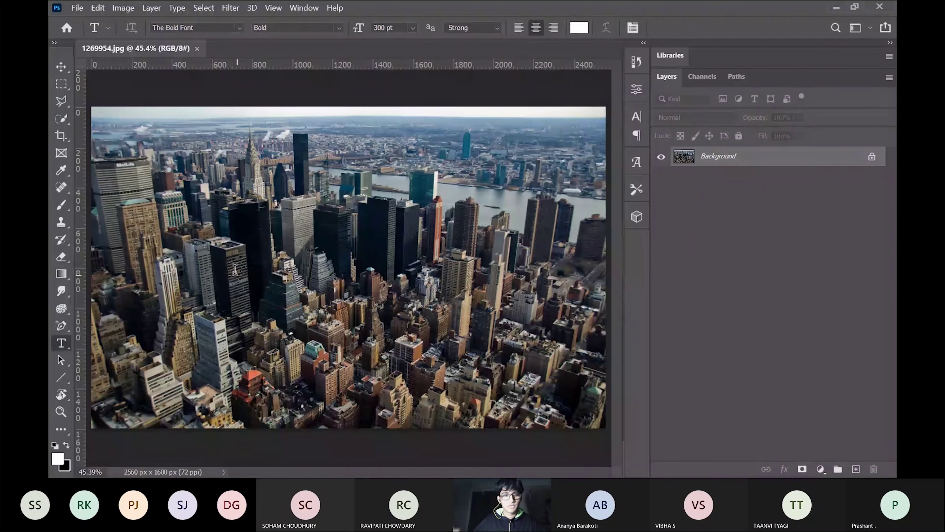
Step: Start a text line over the buildings in the image's left half with the color white (ffffff) and enter CALIFORNIA
left_click(234, 269)
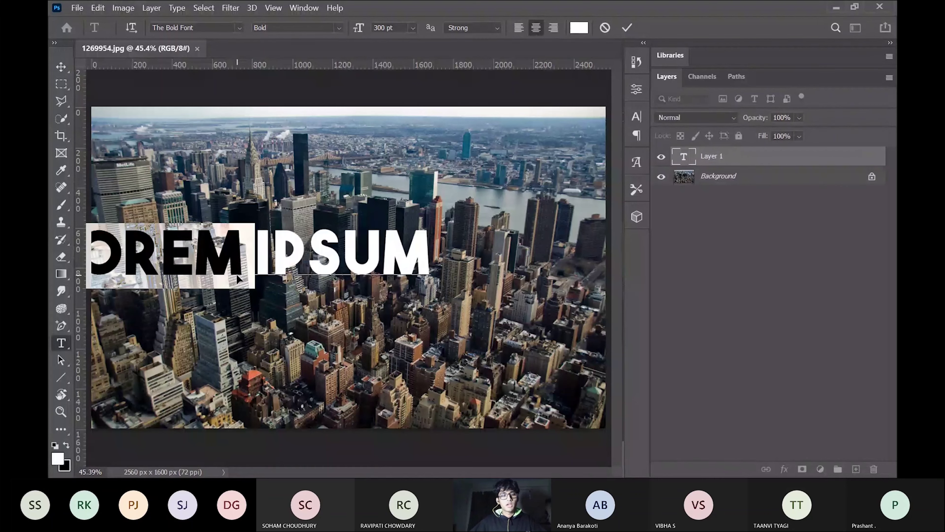
left_click(586, 27)
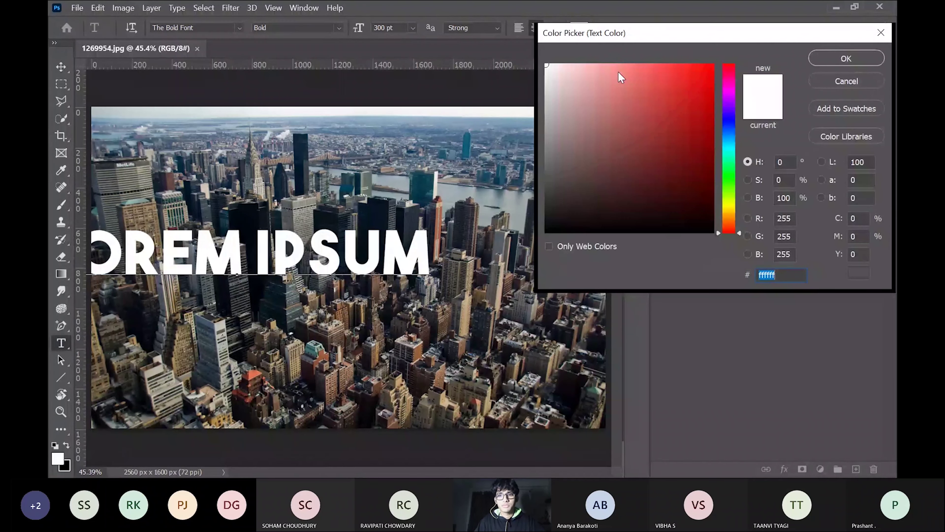
left_click(823, 61)
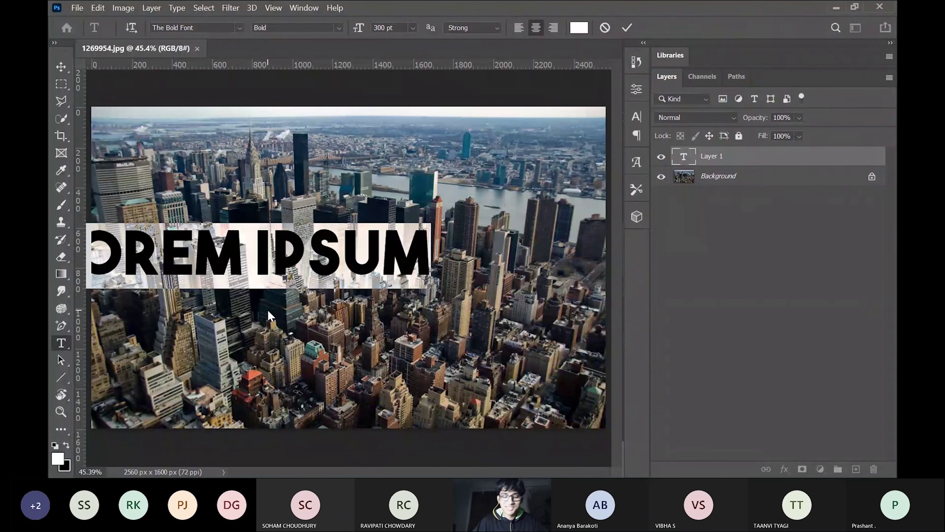
type("CALI")
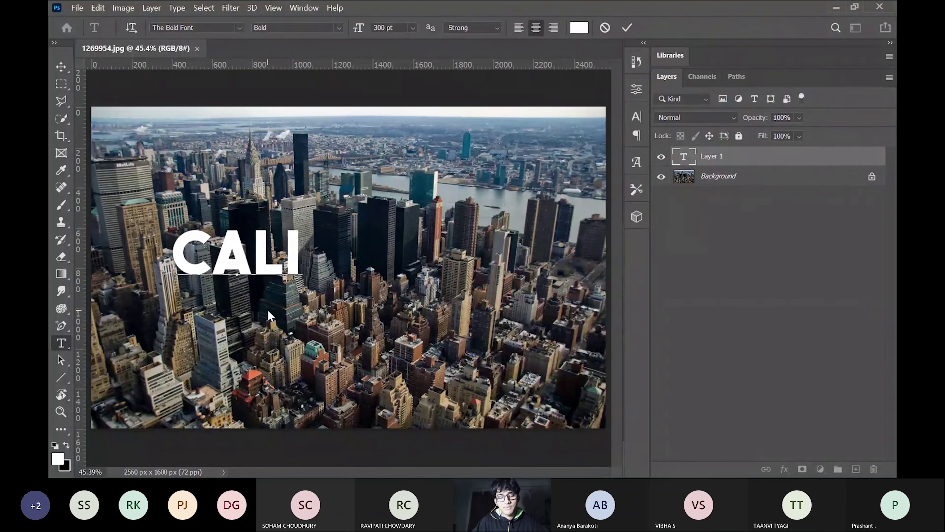
type("FORNIA")
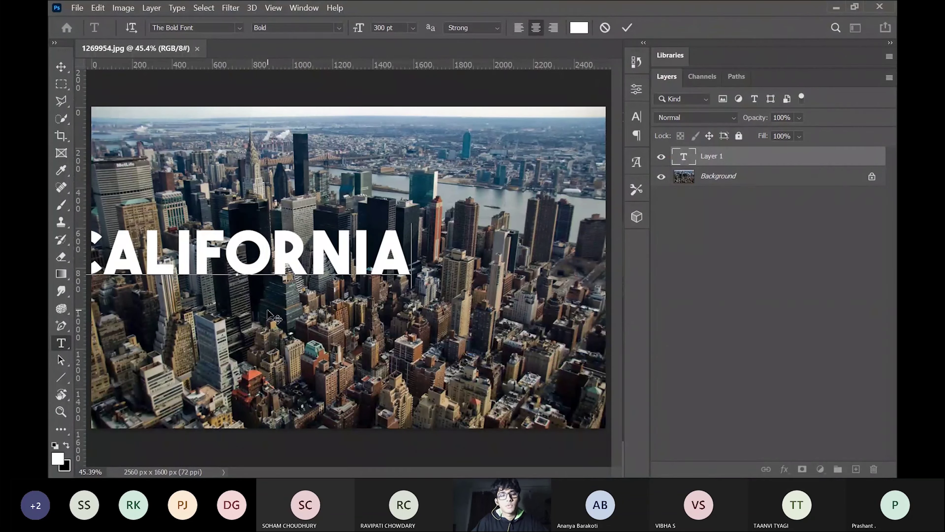
Step: Replace the whole wording of the text with USA
key("ctrl+a")
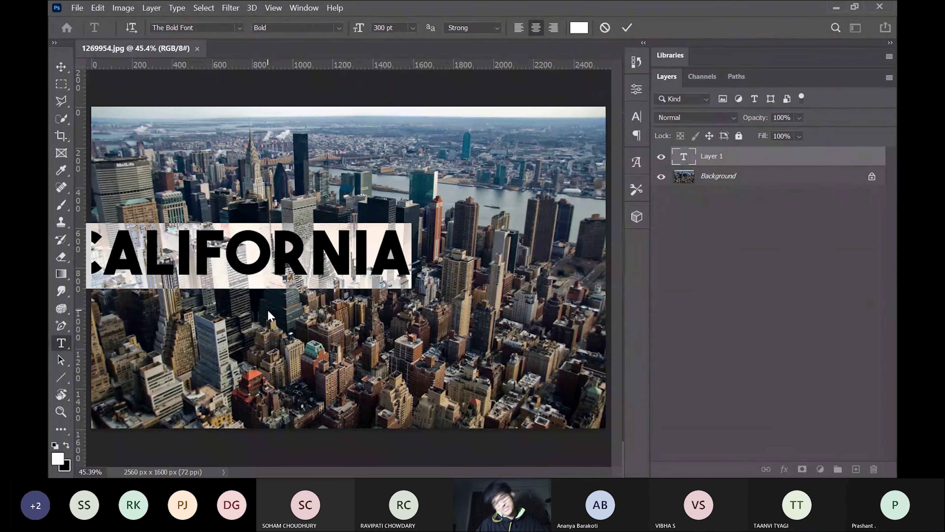
type("USA")
Step: Enlarge the whole USA text, trying 400 pt and settling on 500 pt, and commit the text
key("ctrl+a")
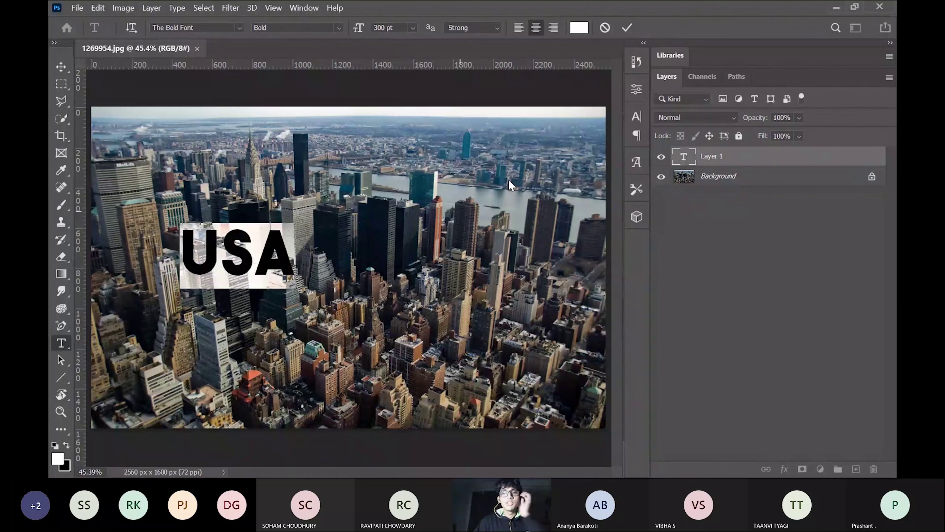
left_click(398, 29)
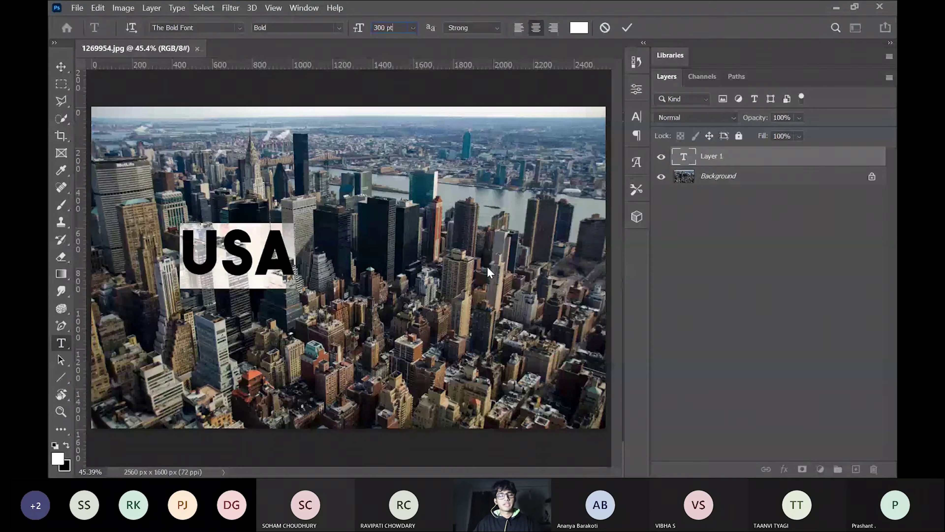
double_click(402, 28)
type("40")
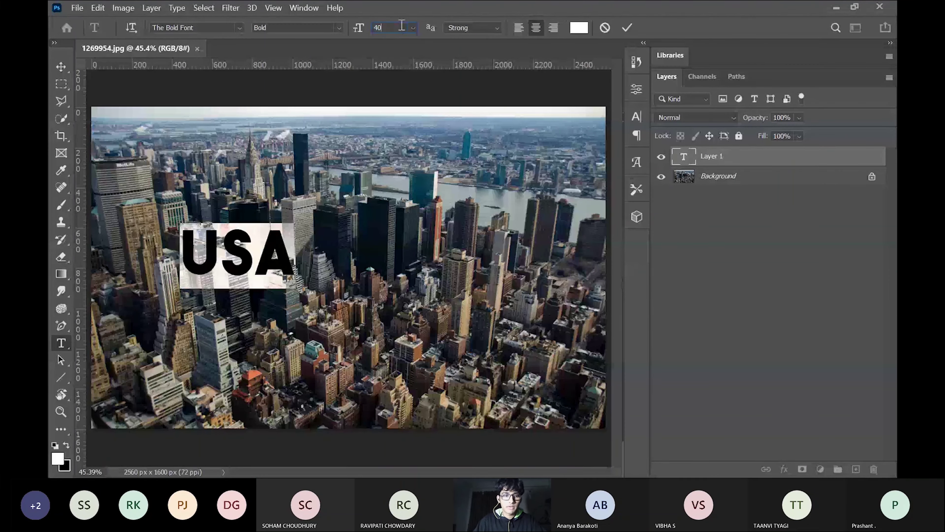
type("0")
key("Return")
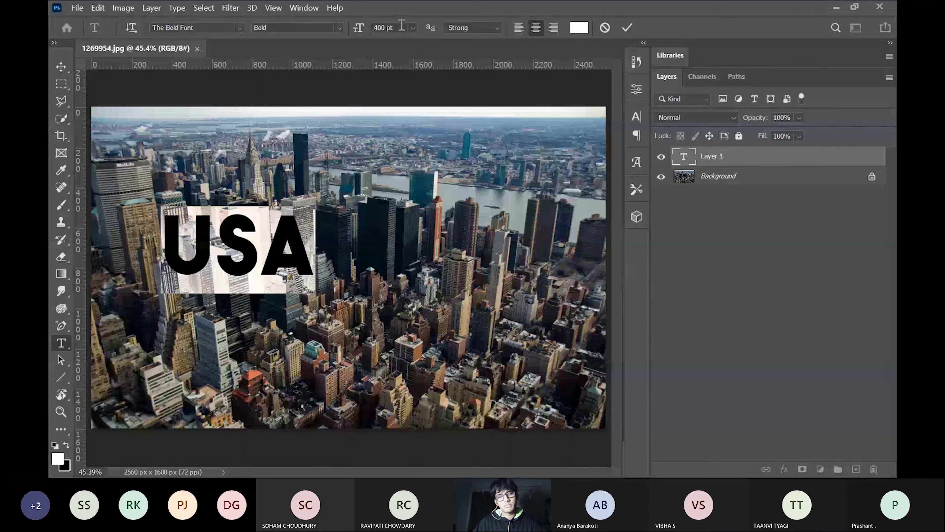
double_click(389, 27)
type("500")
key("Return")
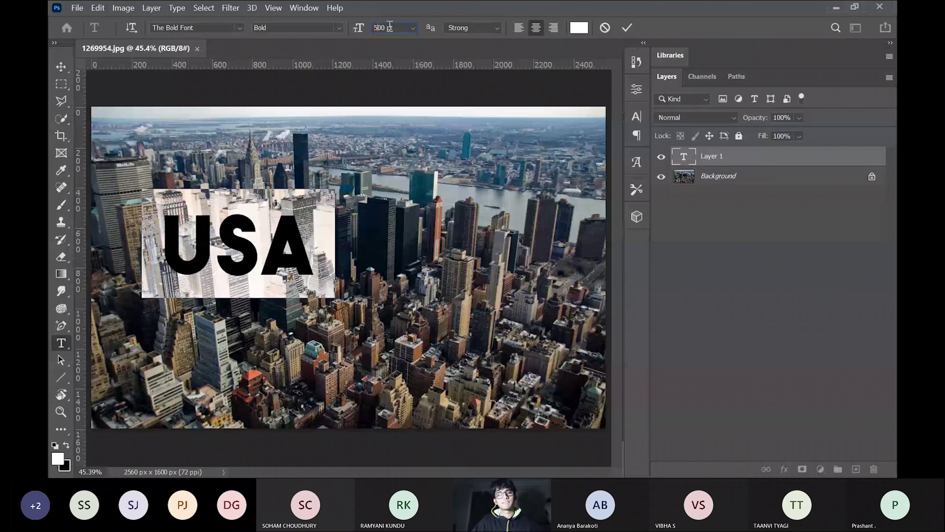
left_click(627, 28)
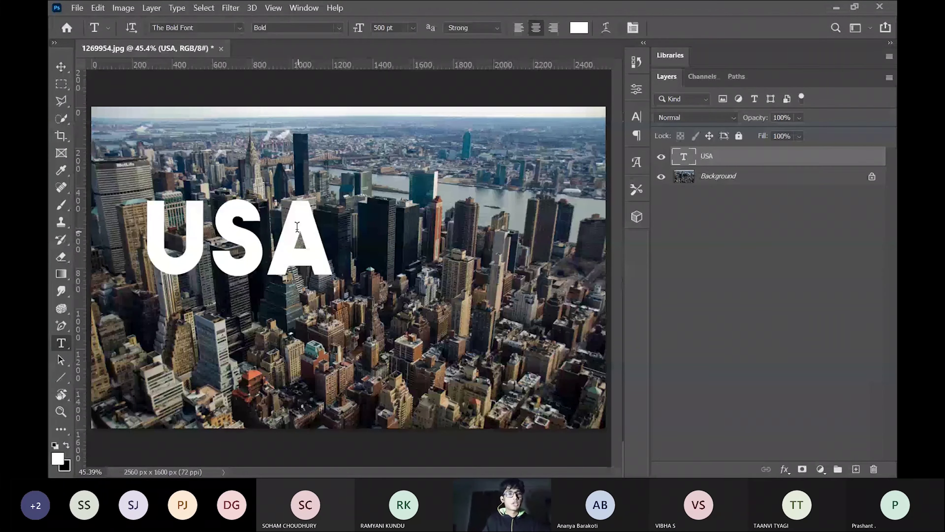
Step: Move the USA text to the center of the image, at X 1280 px and Y 800 px, with Free Transform
left_click(95, 8)
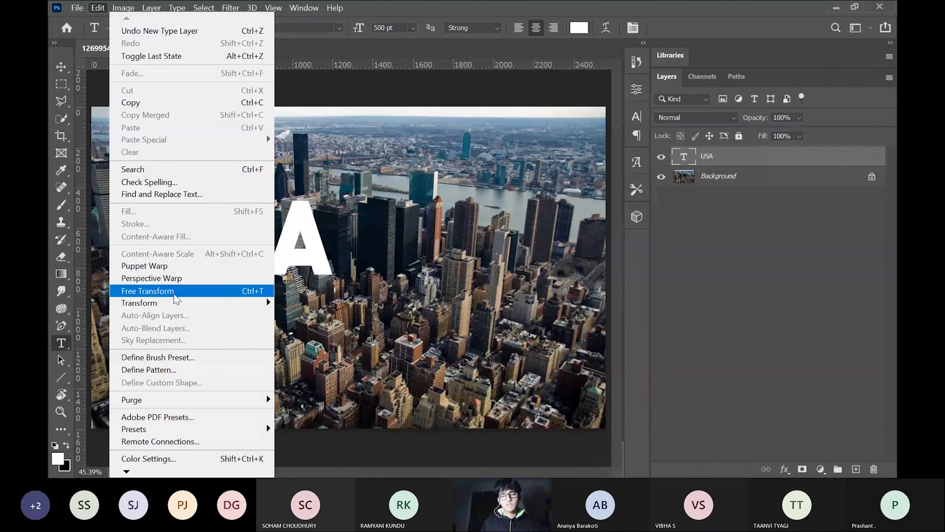
left_click(311, 238)
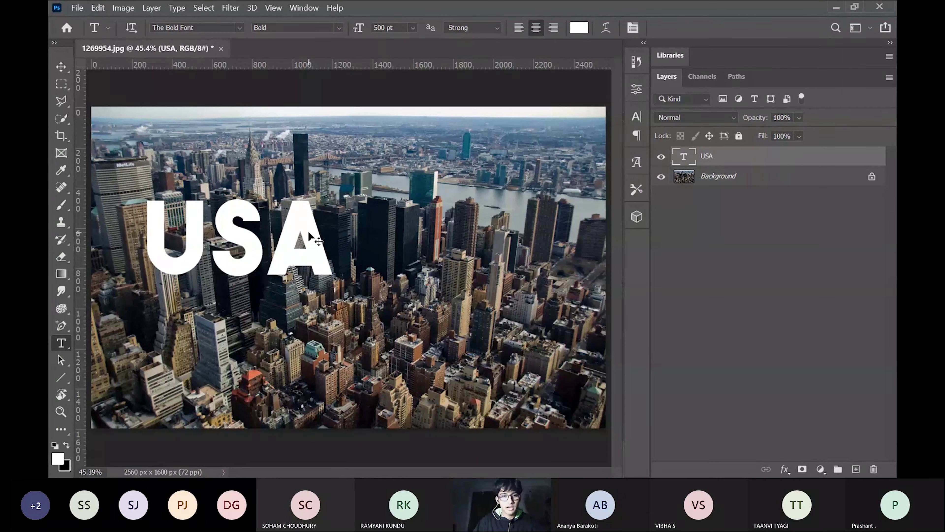
key("ctrl+t")
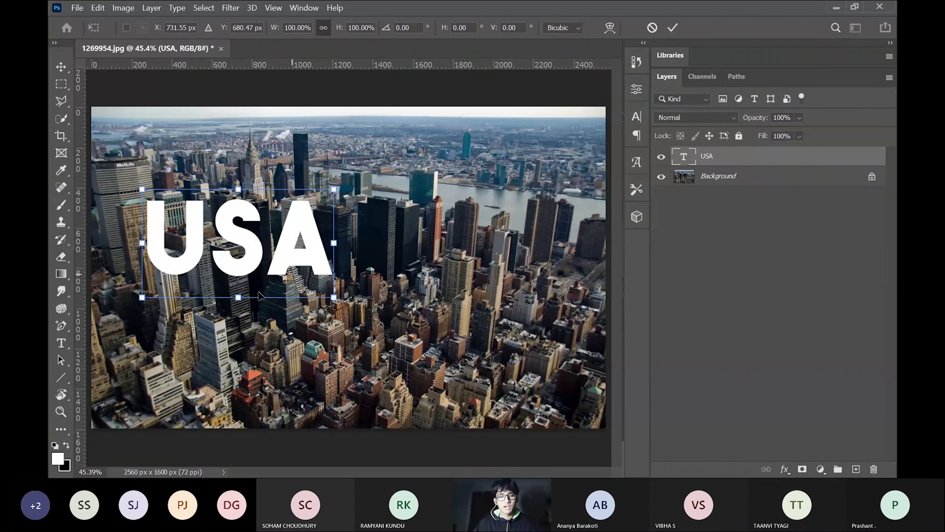
left_click_drag(244, 254, 352, 273)
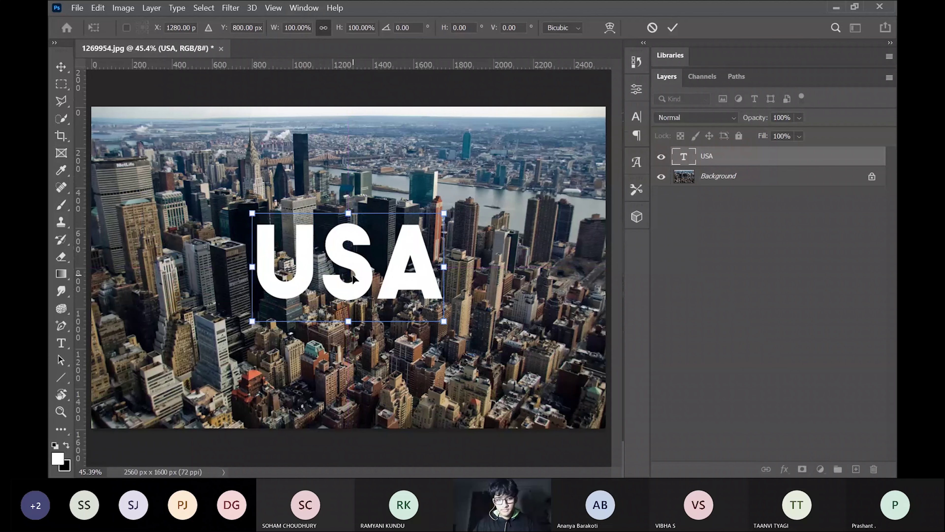
left_click(679, 27)
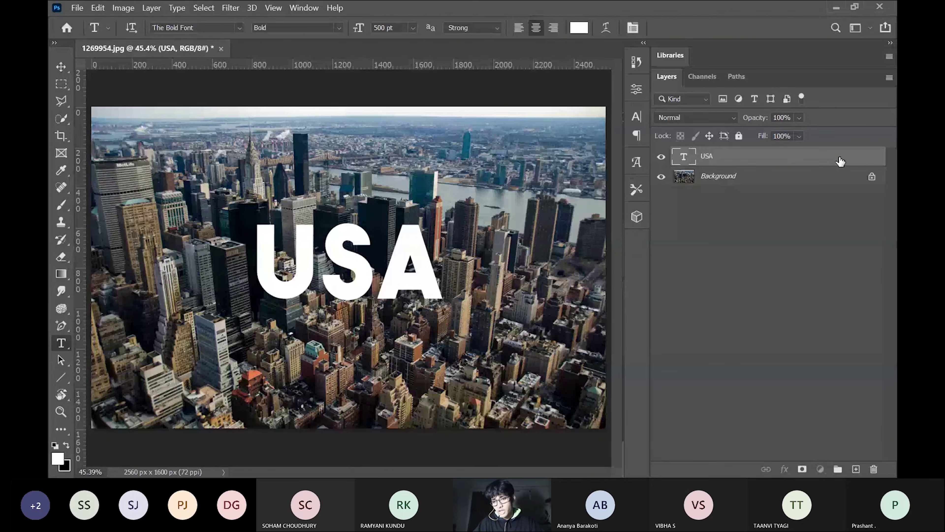
Step: Duplicate the USA text layer and rename the copy USA Backup
left_click_drag(840, 161, 854, 465)
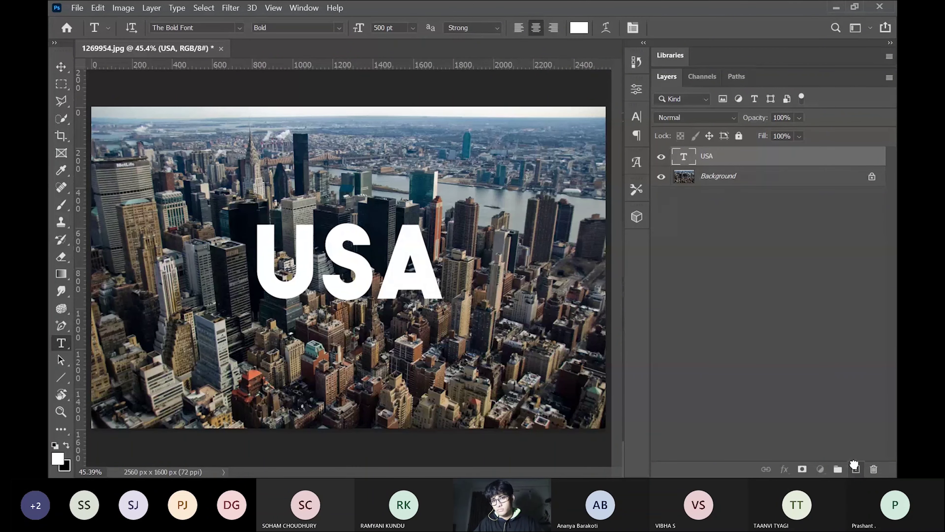
left_click_drag(855, 464, 856, 468)
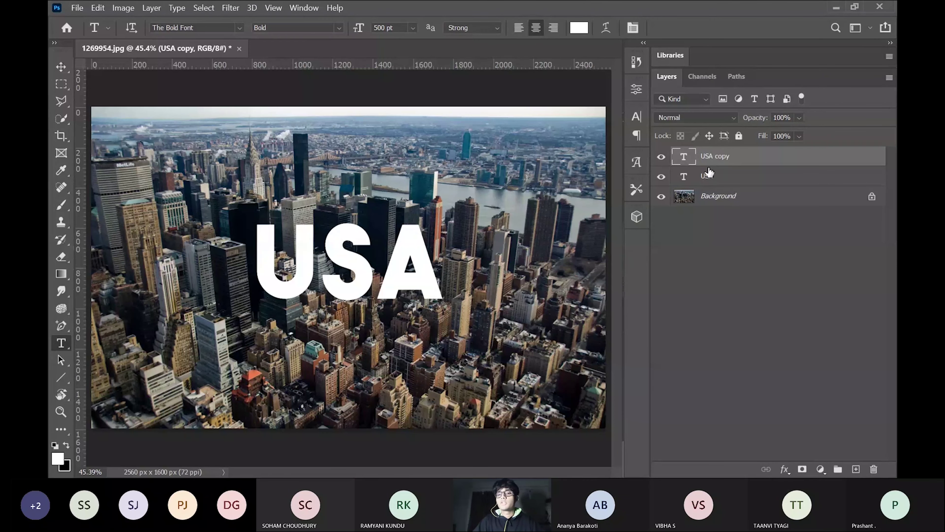
double_click(724, 158)
double_click(723, 157)
type("Backup")
key("Return")
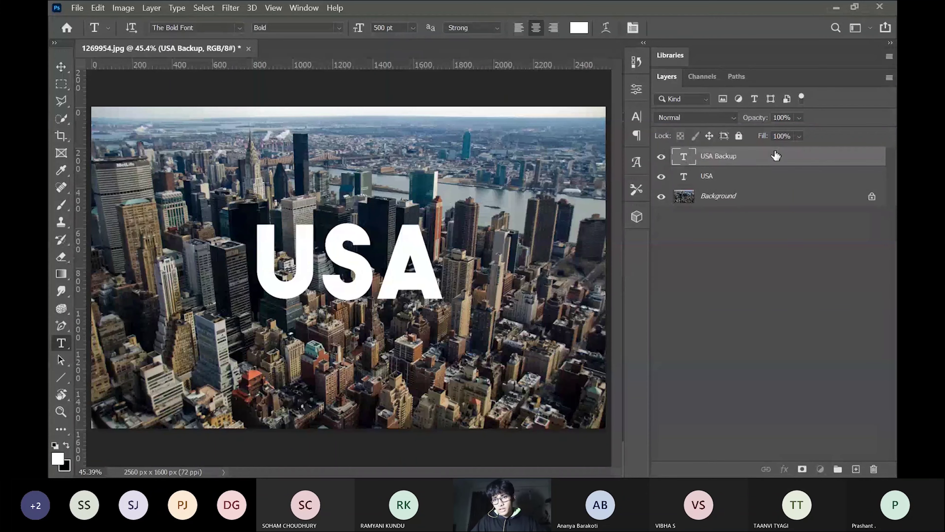
Step: Move the USA Backup layer beneath the USA layer and hide it
left_click_drag(762, 161, 722, 182)
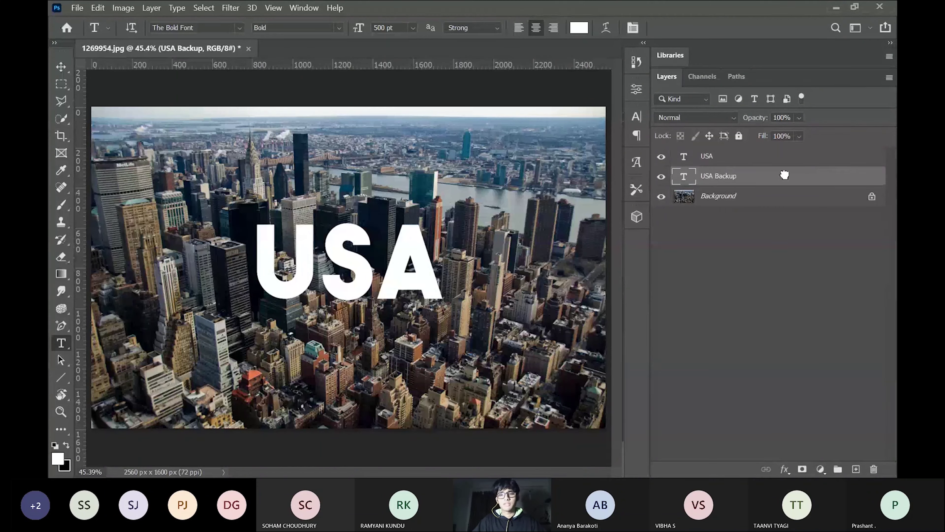
left_click(661, 178)
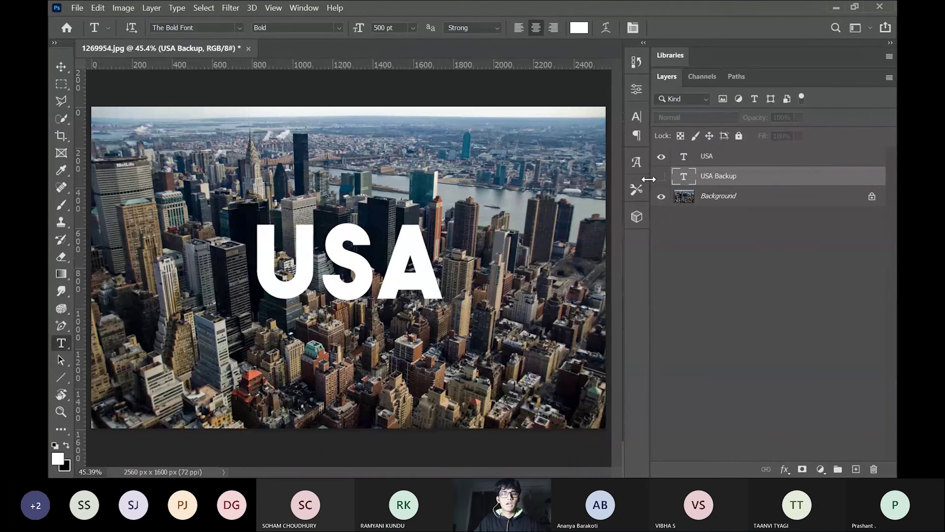
Step: Create a 3D extrusion from the USA text layer without switching to the 3D workspace
left_click(740, 166)
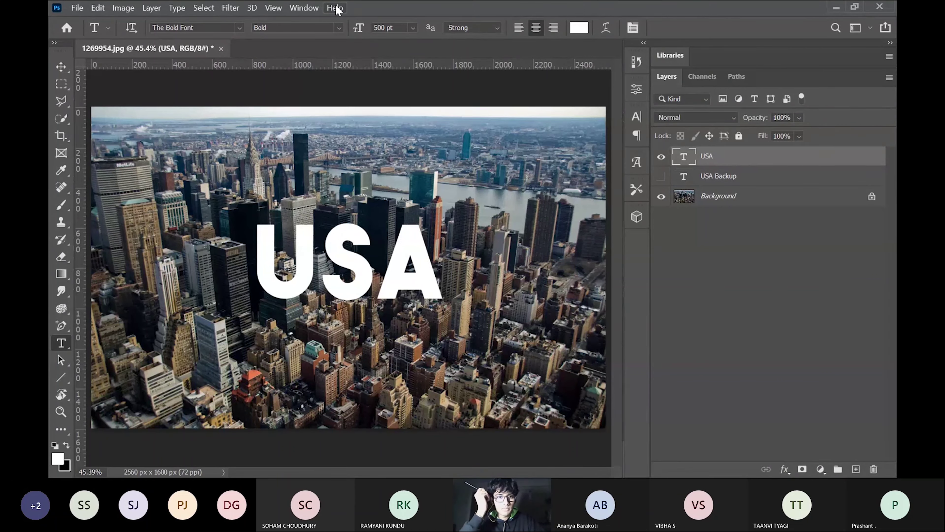
left_click(302, 8)
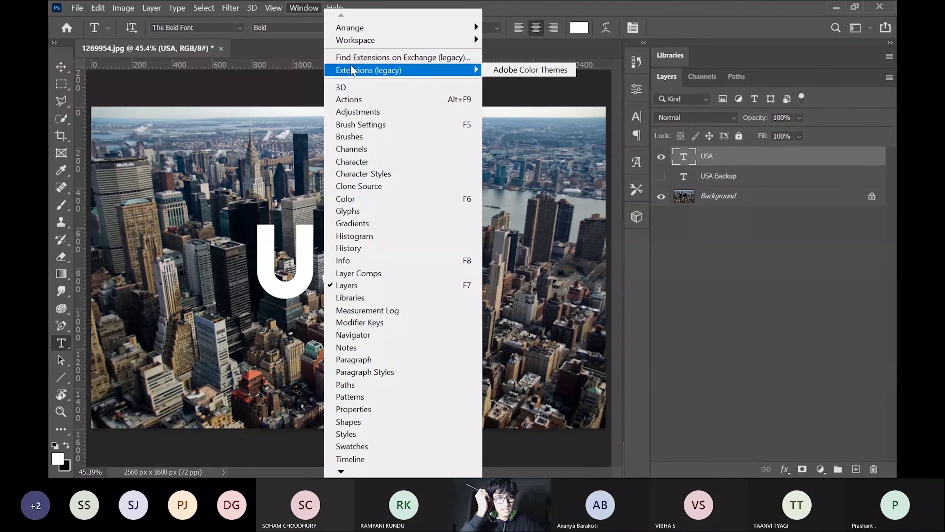
mouse_move(424, 41)
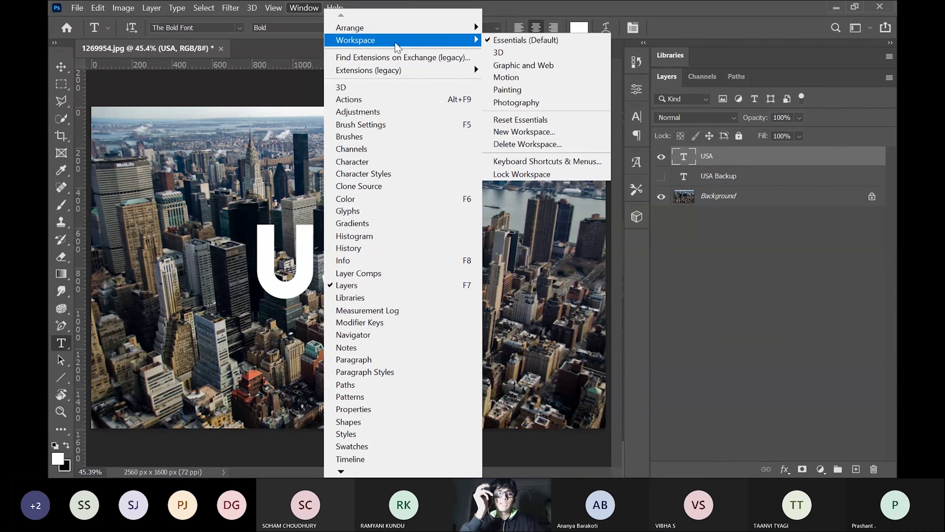
mouse_move(251, 13)
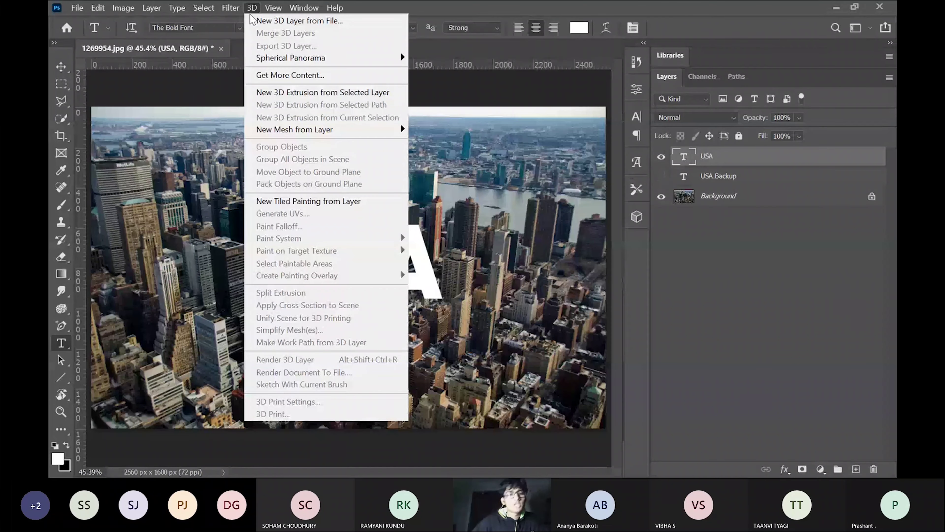
left_click(295, 96)
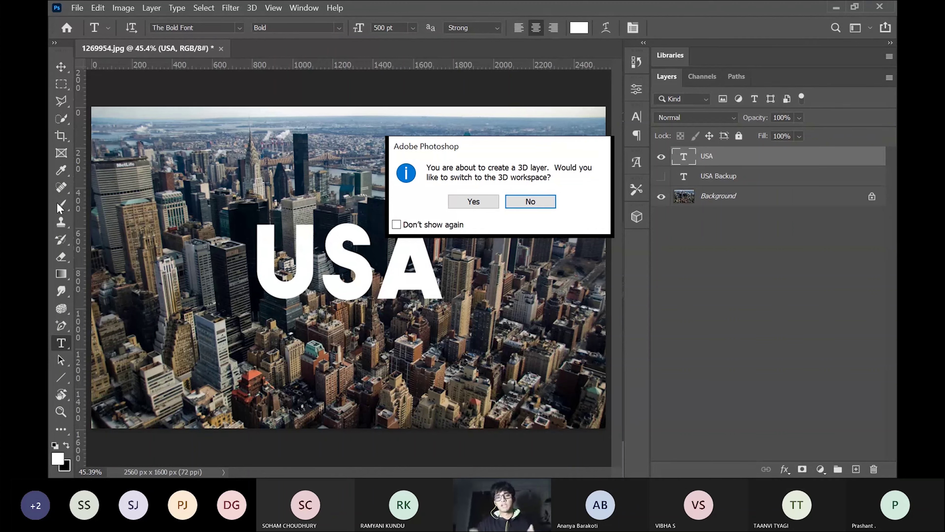
left_click(520, 204)
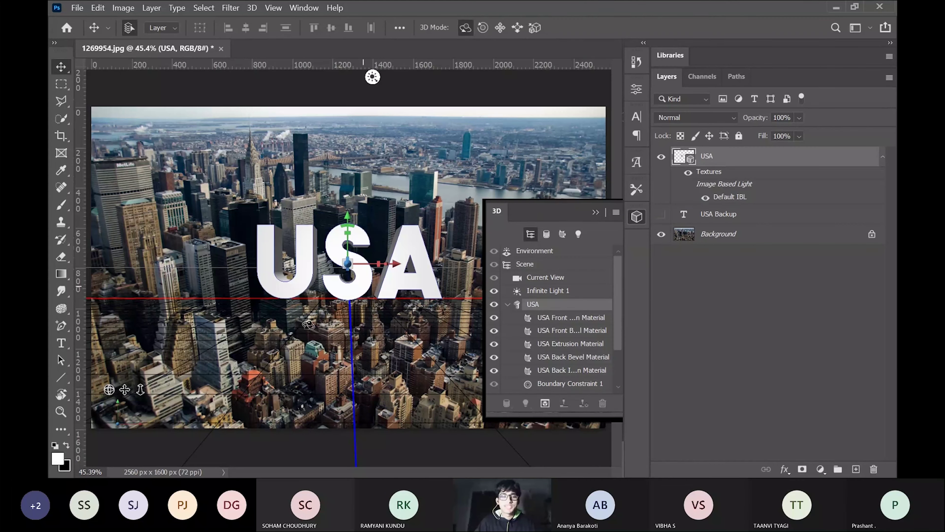
left_click(595, 213)
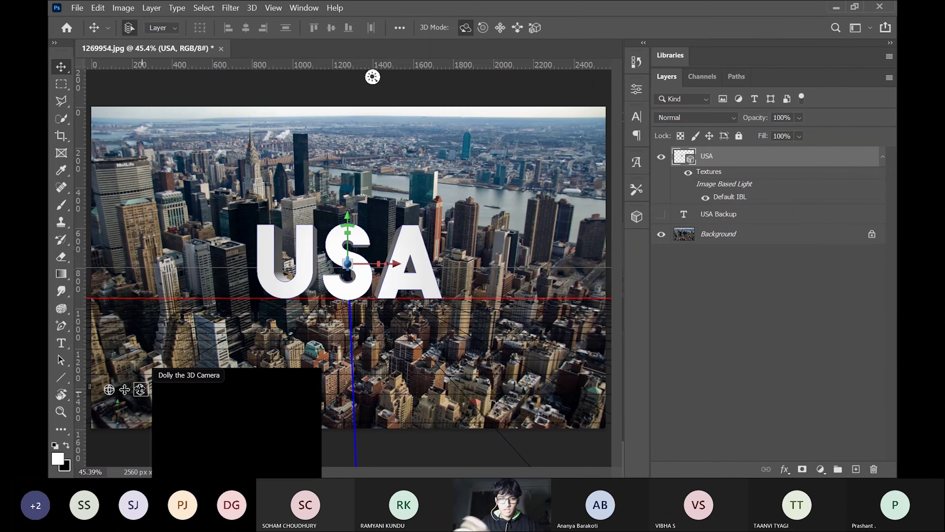
Step: Dolly the 3D camera in and out, leaving it slightly closer so the USA text appears larger
left_click_drag(140, 389, 137, 432)
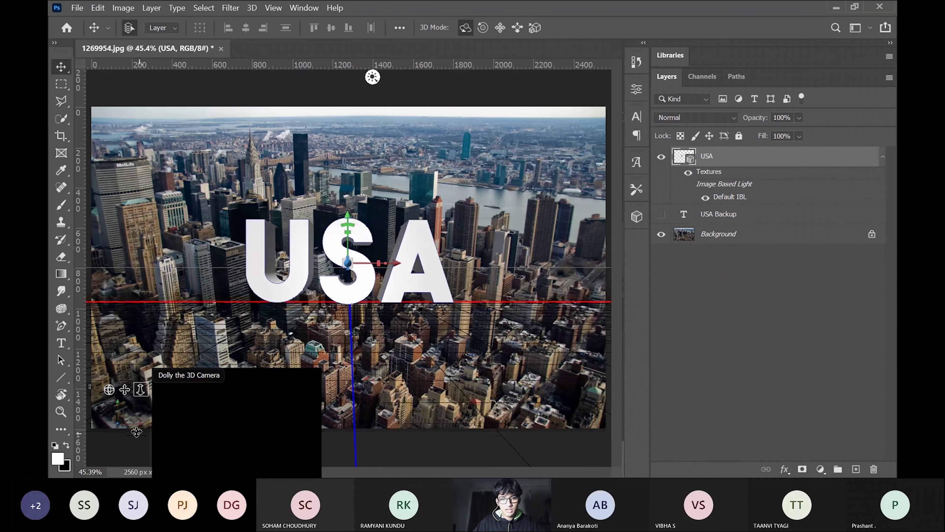
mouse_move(136, 432)
left_mouse_down()
mouse_move(139, 370)
mouse_move(138, 392)
left_mouse_up()
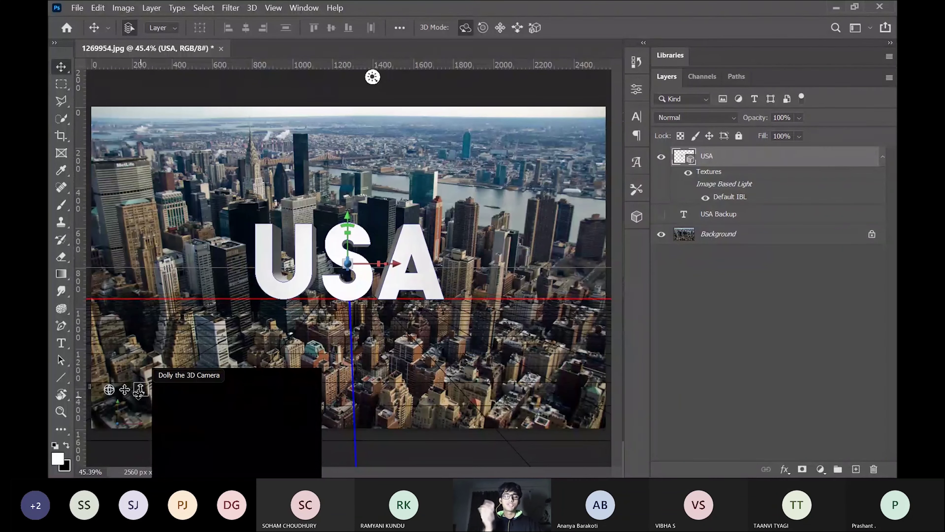
left_click_drag(138, 391, 139, 411)
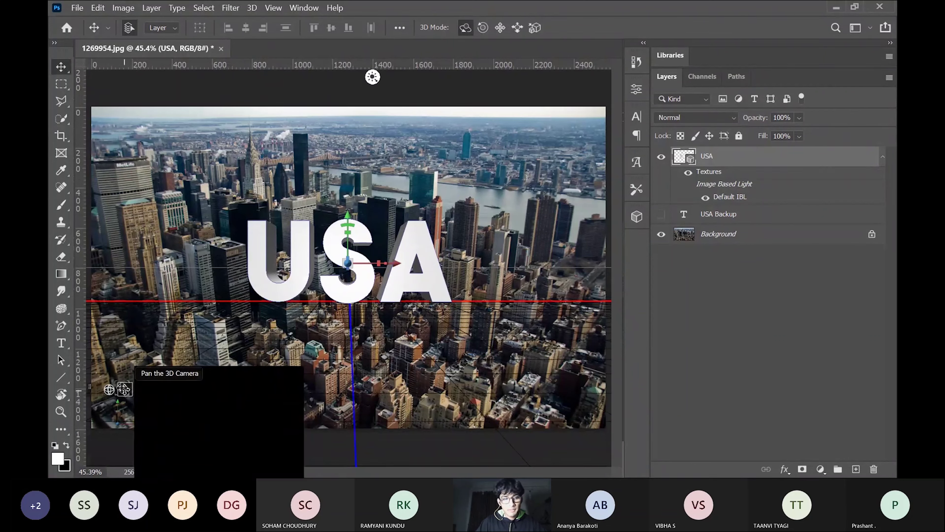
Step: Pan the 3D camera and orbit it so the USA letters are seen from their left side and slightly above
mouse_move(123, 389)
left_mouse_down()
mouse_move(122, 419)
mouse_move(121, 369)
mouse_move(125, 390)
left_mouse_up()
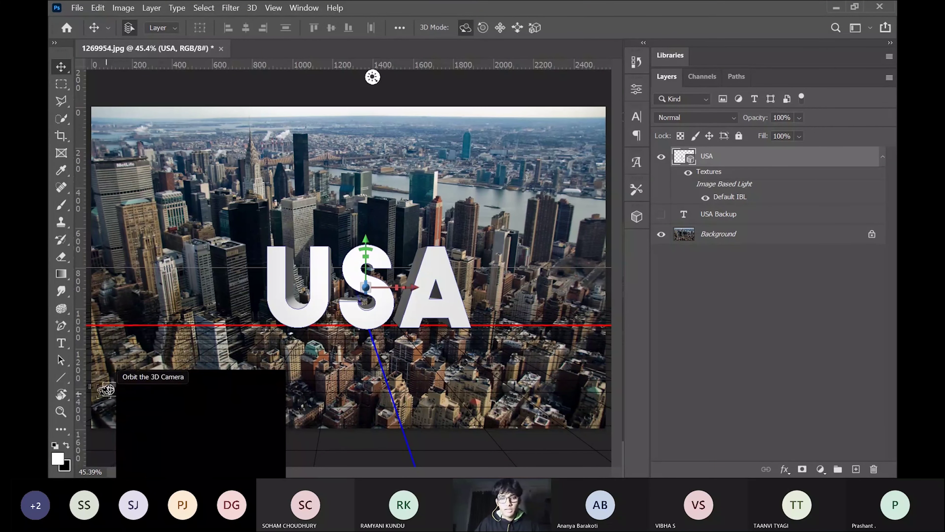
left_click_drag(107, 394, 119, 397)
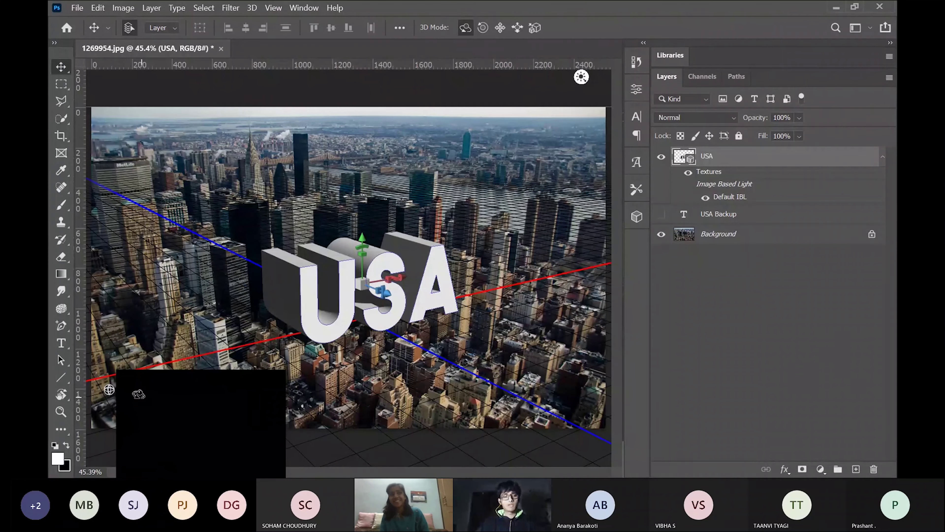
left_click_drag(108, 389, 108, 389)
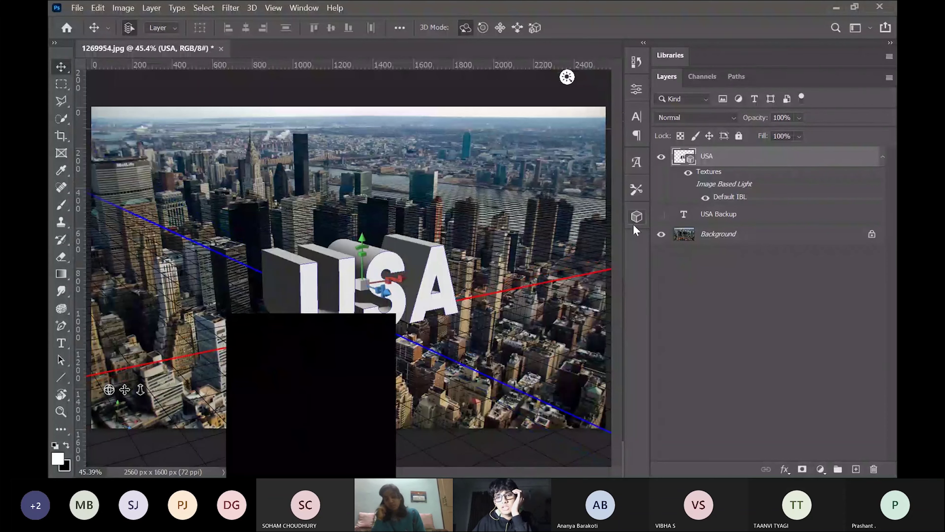
Step: Bring up the USA mesh's properties and try extrusion depths from 329.82 px to -90.10 px, ending at 7.17 px
left_click(636, 90)
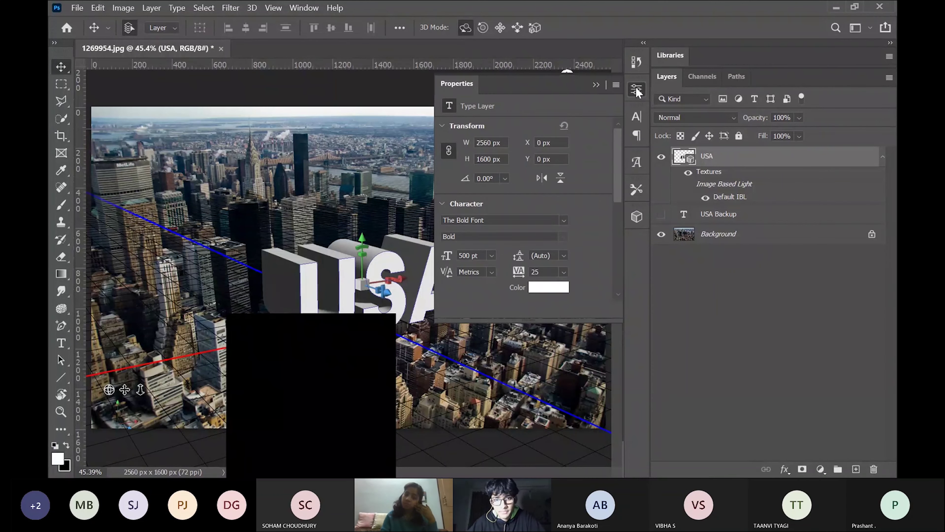
left_click(595, 87)
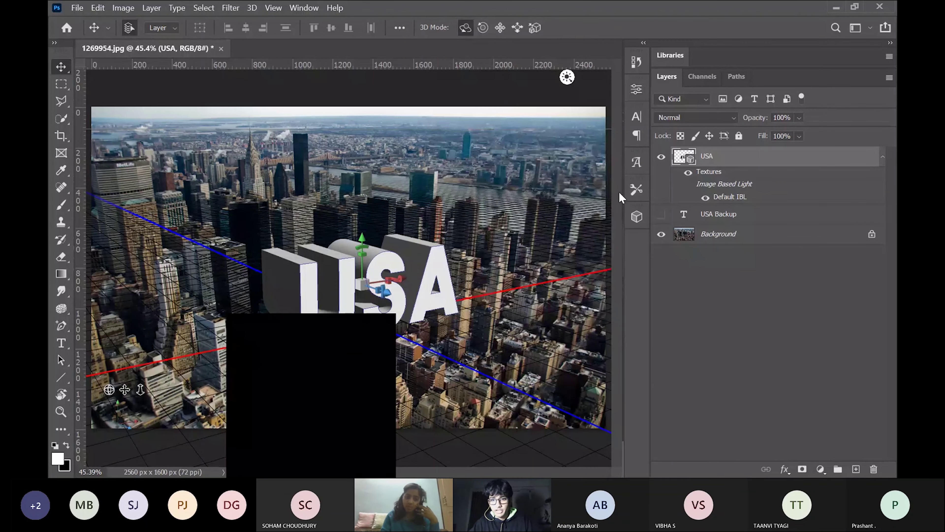
left_click(636, 217)
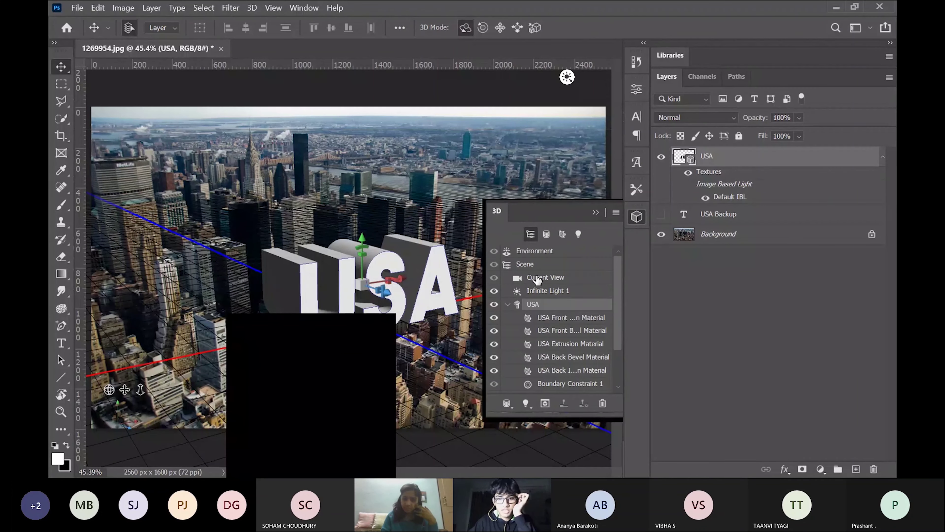
scroll(538, 280, "down", 2)
scroll(534, 272, "up", 2)
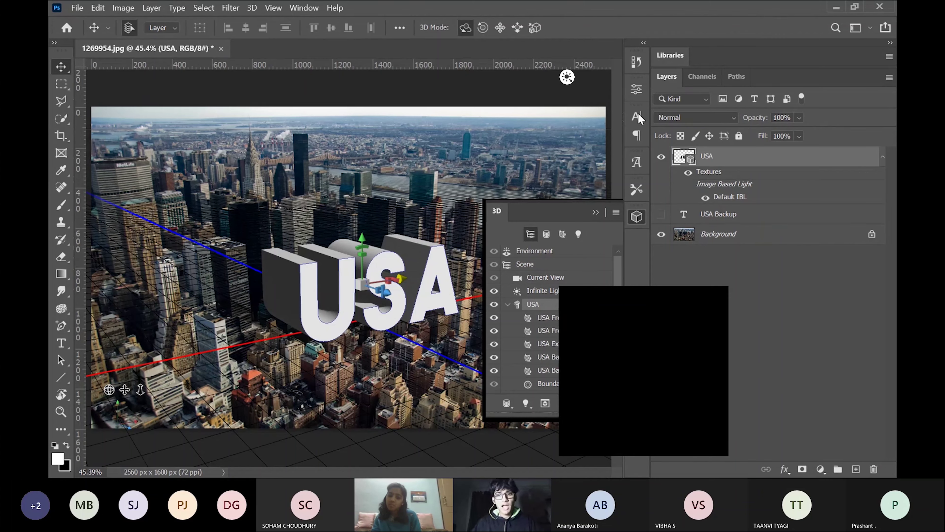
left_click(638, 99)
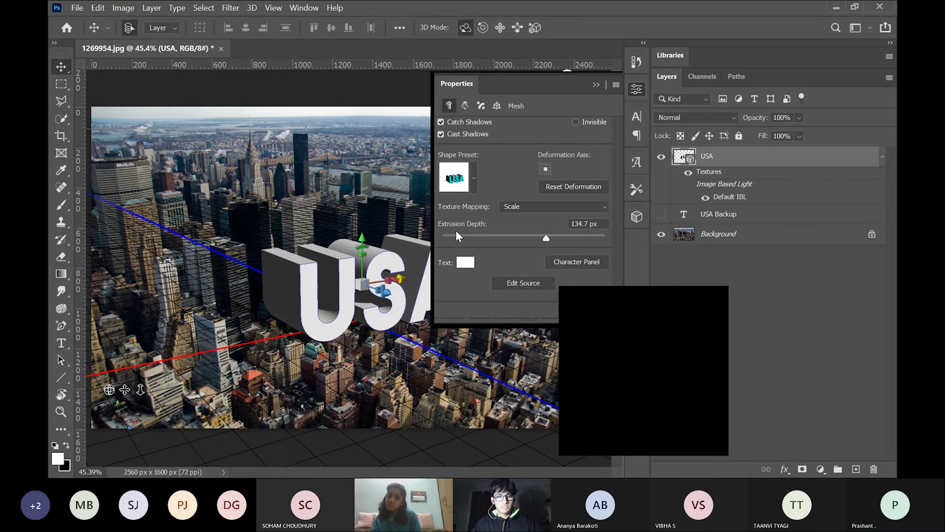
left_click_drag(548, 241, 548, 240)
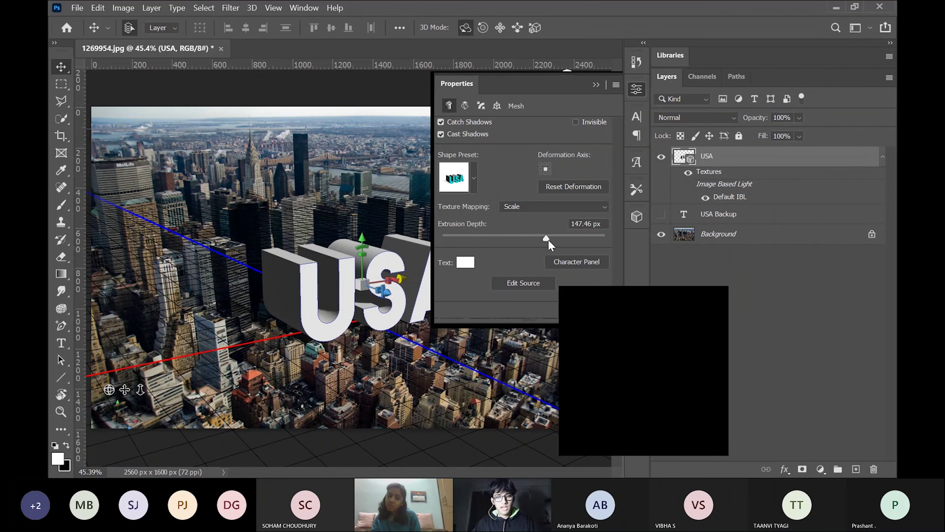
left_click(570, 238)
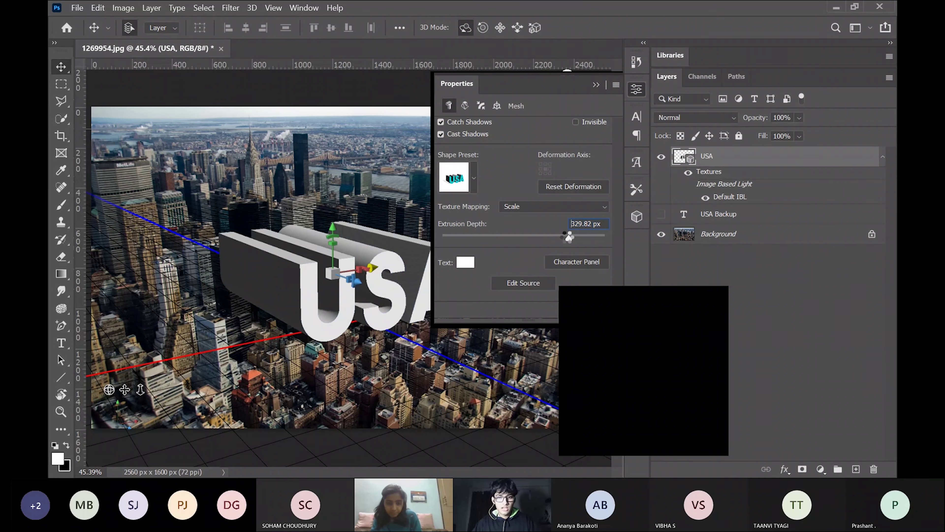
left_click_drag(549, 240, 507, 239)
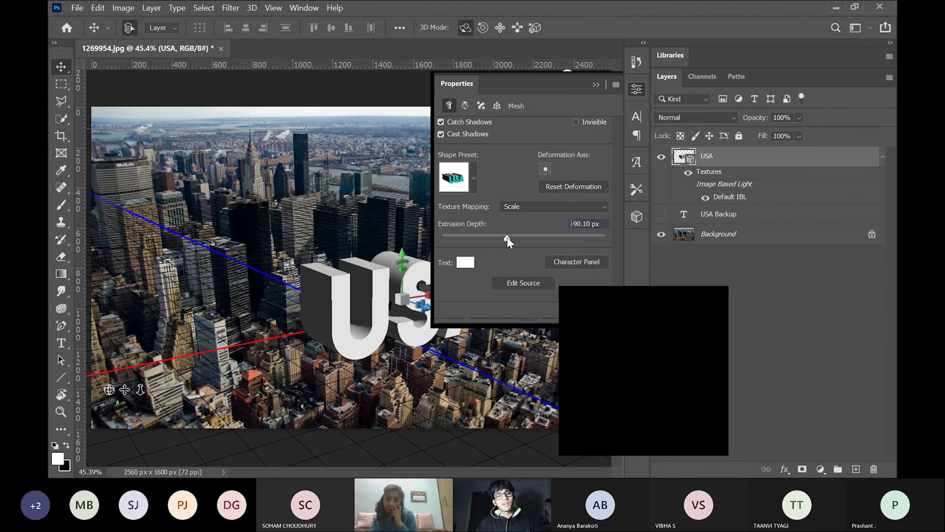
left_click(516, 238)
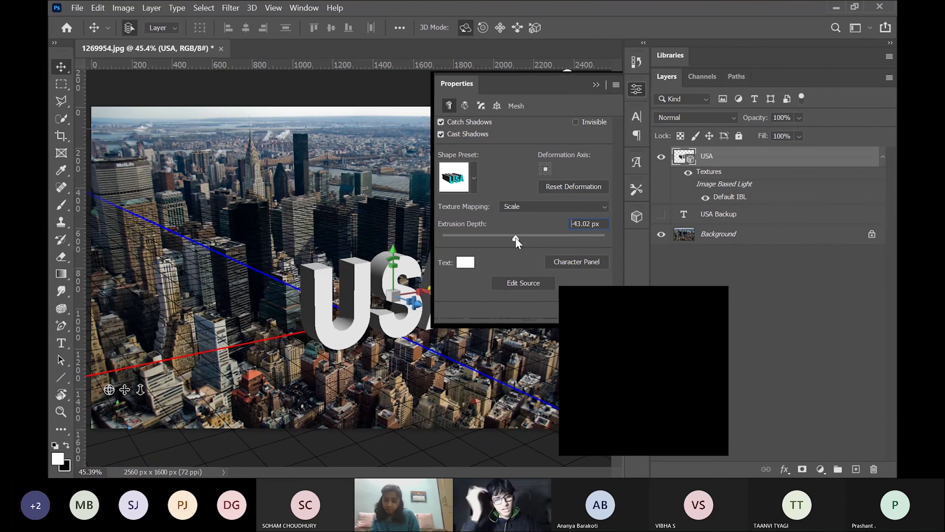
mouse_move(516, 239)
left_mouse_down()
mouse_move(546, 239)
mouse_move(527, 240)
left_mouse_up()
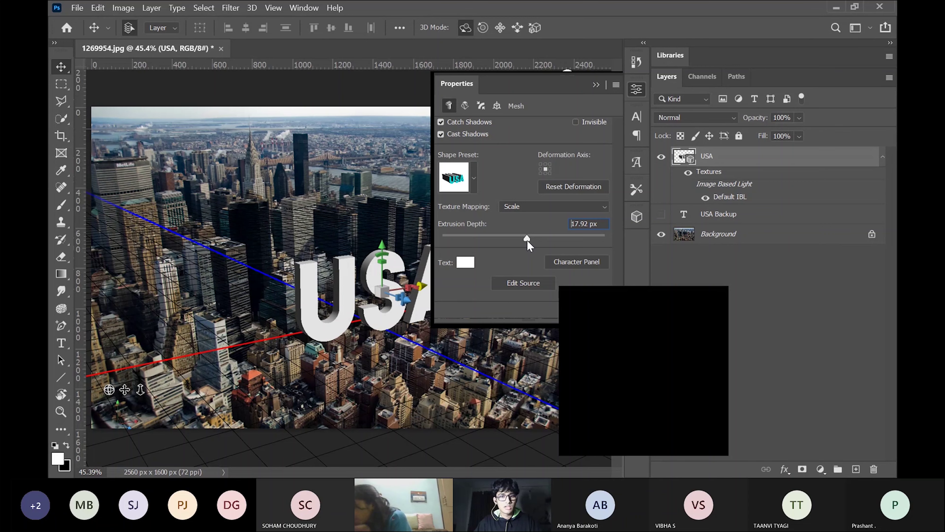
left_click_drag(526, 240, 525, 240)
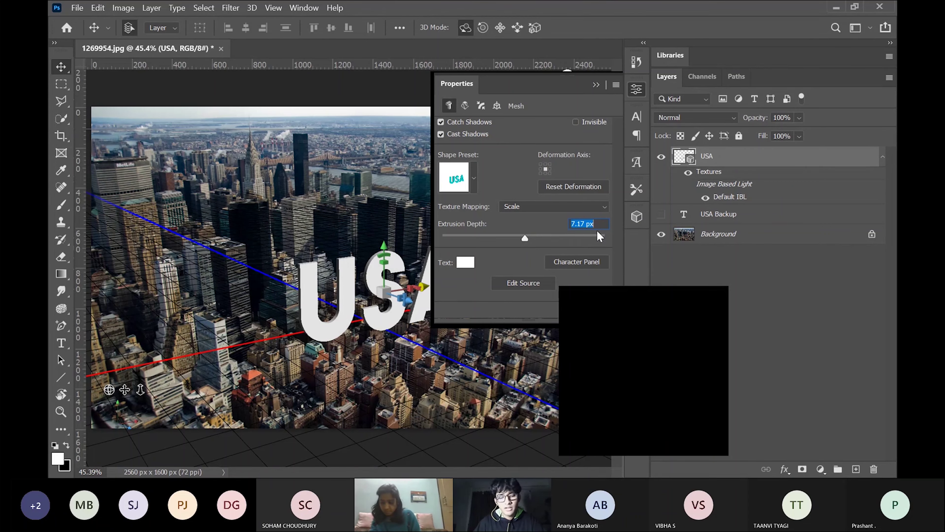
Step: Set the USA mesh's extrusion depth to 5 px after trying 2 px
type("2")
key("Return")
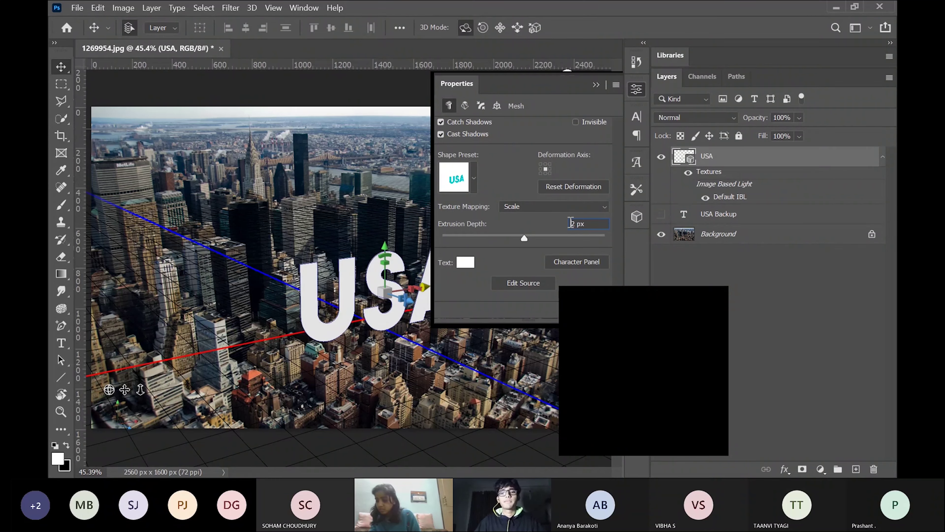
type("5")
key("Return")
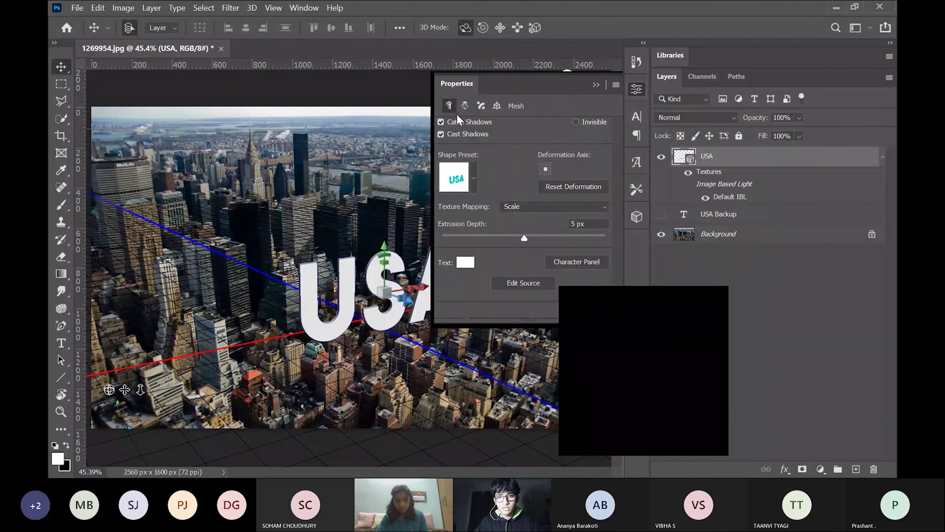
left_click(596, 85)
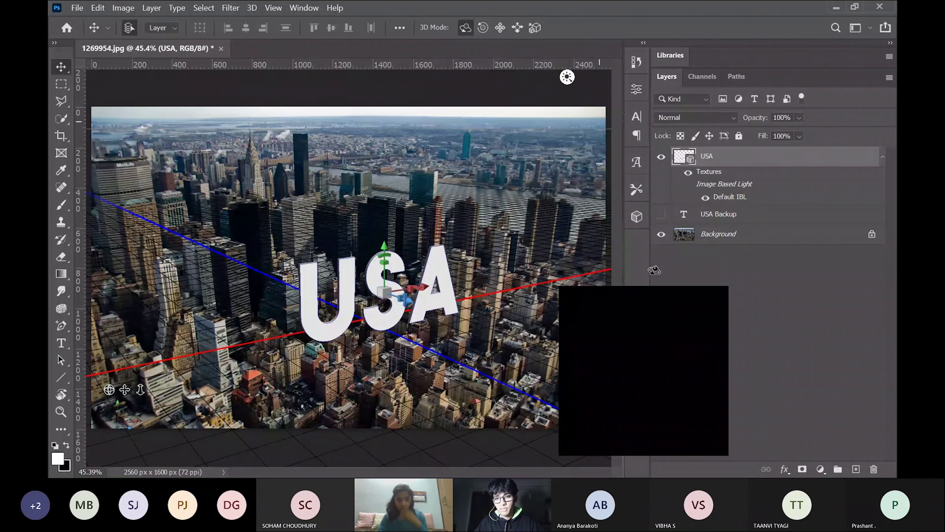
Step: Select Infinite Light 1 in the 3D scene and rotate it to a lower angle on the USA text
left_click(639, 220)
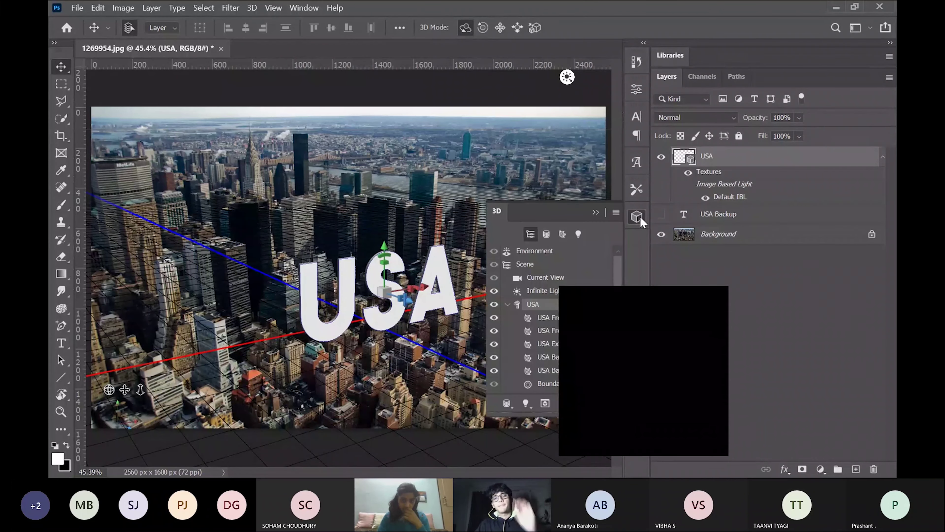
left_click(554, 297)
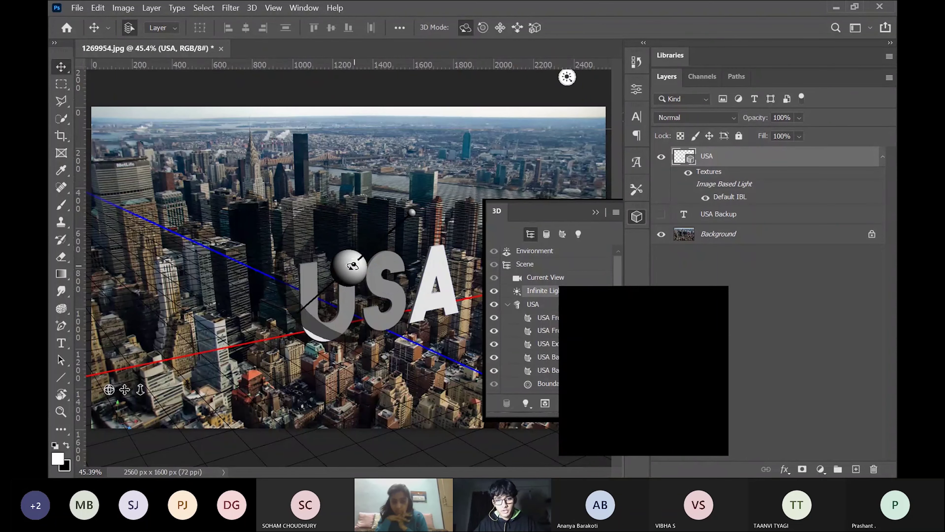
mouse_move(351, 265)
left_mouse_down()
mouse_move(351, 307)
mouse_move(361, 291)
mouse_move(385, 299)
mouse_move(366, 303)
mouse_move(366, 330)
mouse_move(337, 329)
mouse_move(347, 348)
mouse_move(321, 372)
mouse_move(350, 290)
left_mouse_up()
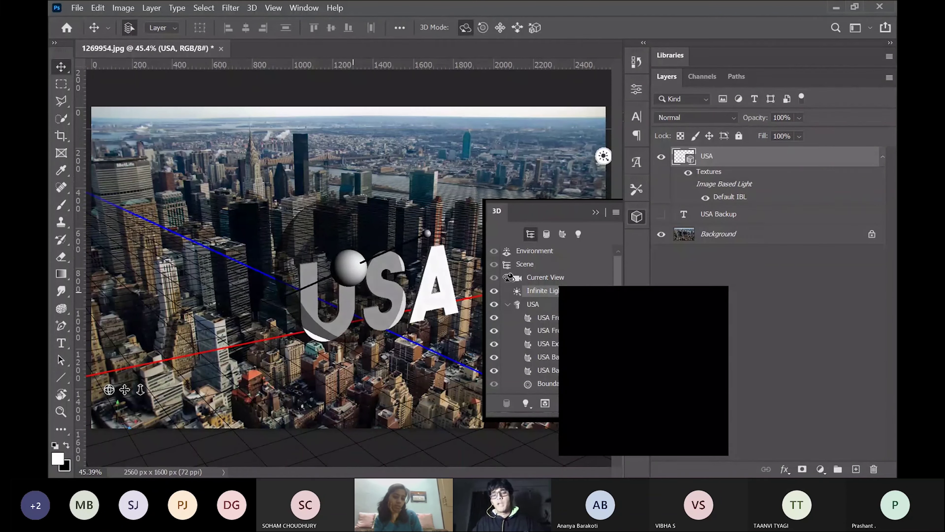
Step: Select the 3D scene's Environment and rotate its image-based light around the USA text
left_click(525, 254)
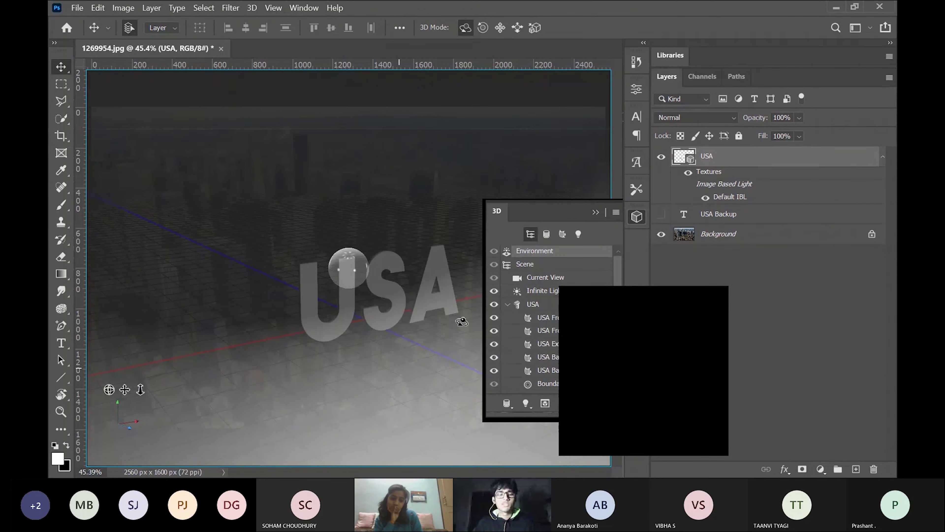
left_click(596, 212)
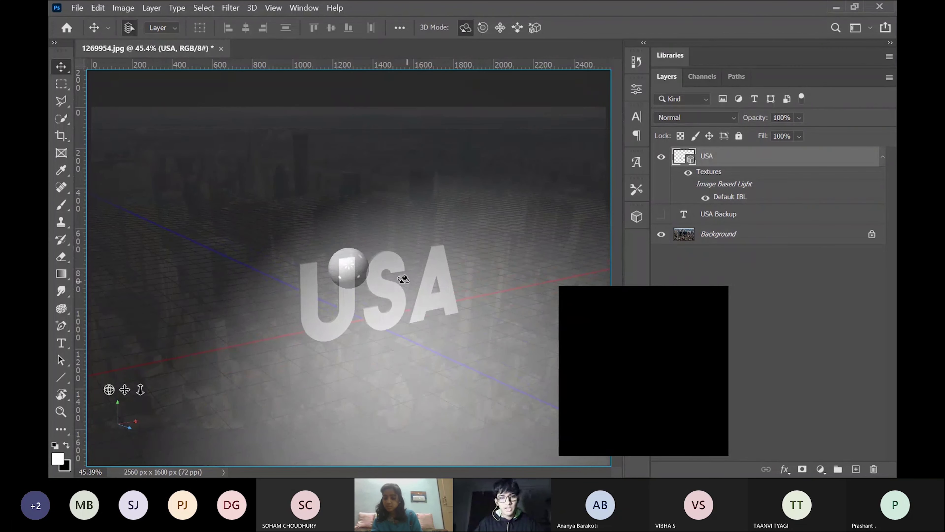
left_click_drag(391, 290, 384, 294)
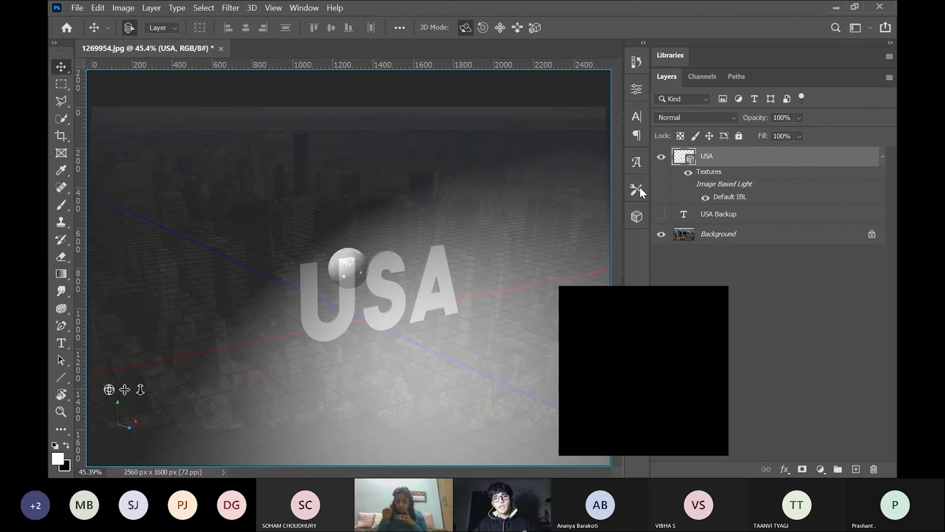
Step: Select the USA mesh's first front material in the 3D scene and set its glow to 3%, metallic to 17% and roughness to 19%
left_click(637, 216)
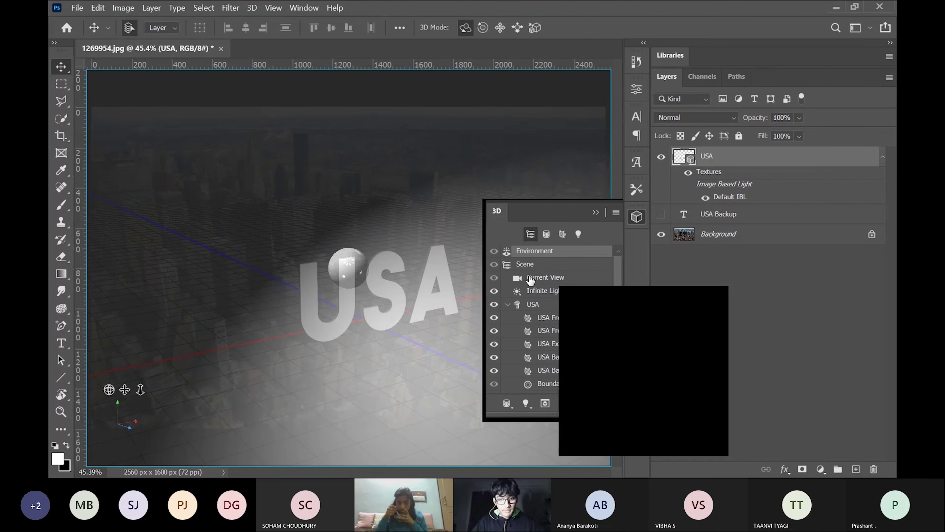
left_click(542, 319)
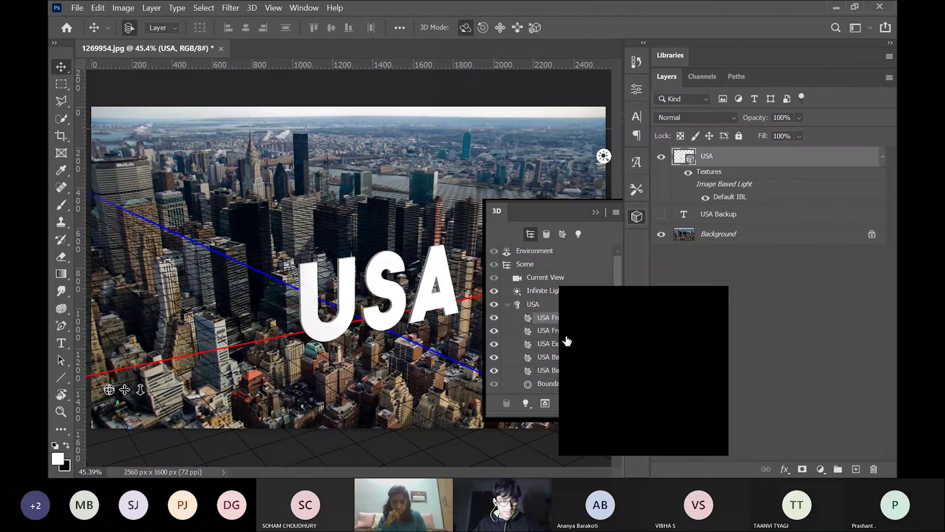
left_click(572, 331)
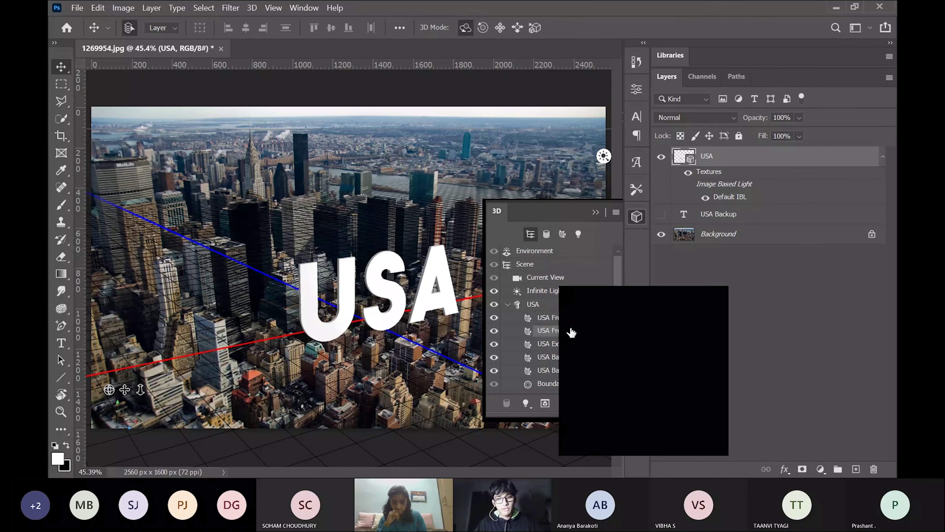
left_click(543, 345)
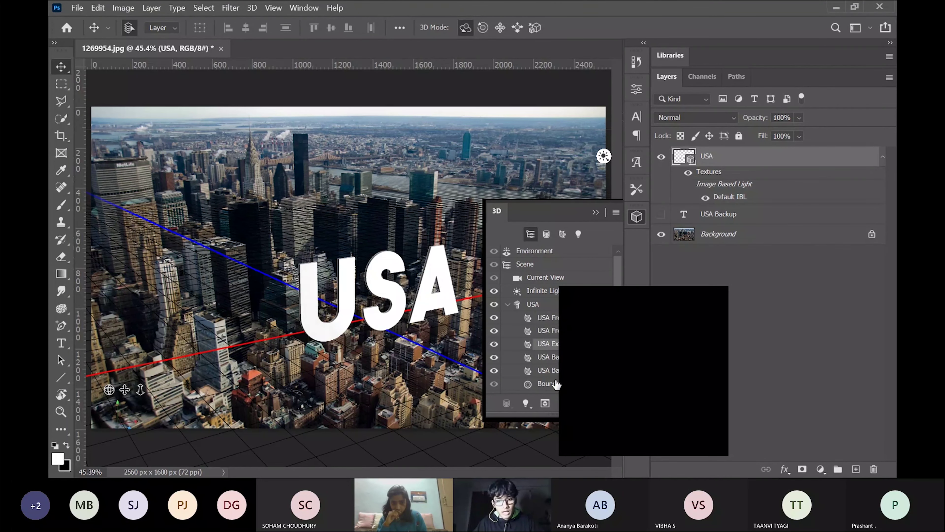
scroll(556, 384, "down", 1)
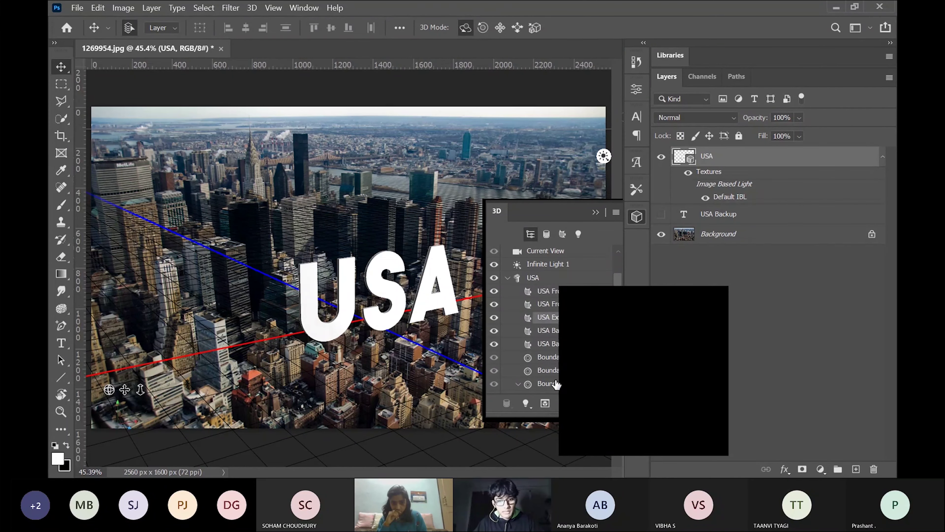
left_click(564, 291)
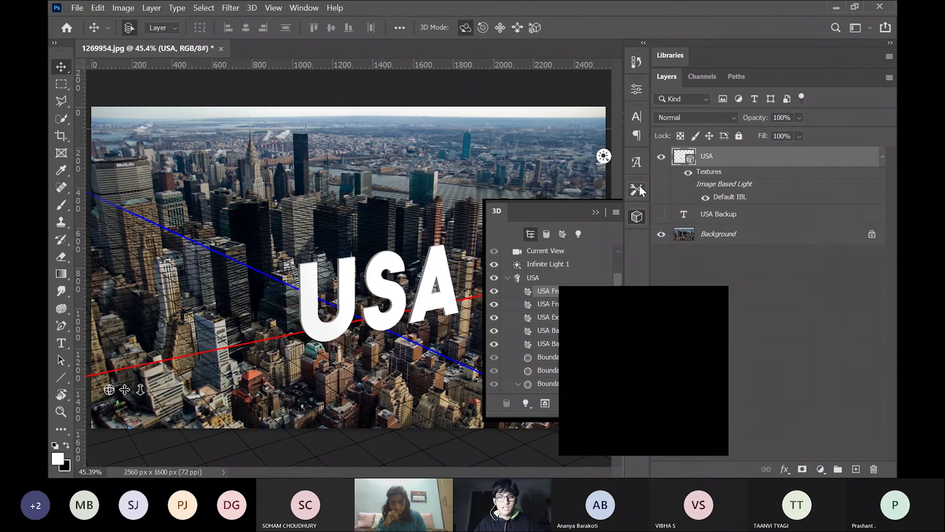
left_click(637, 92)
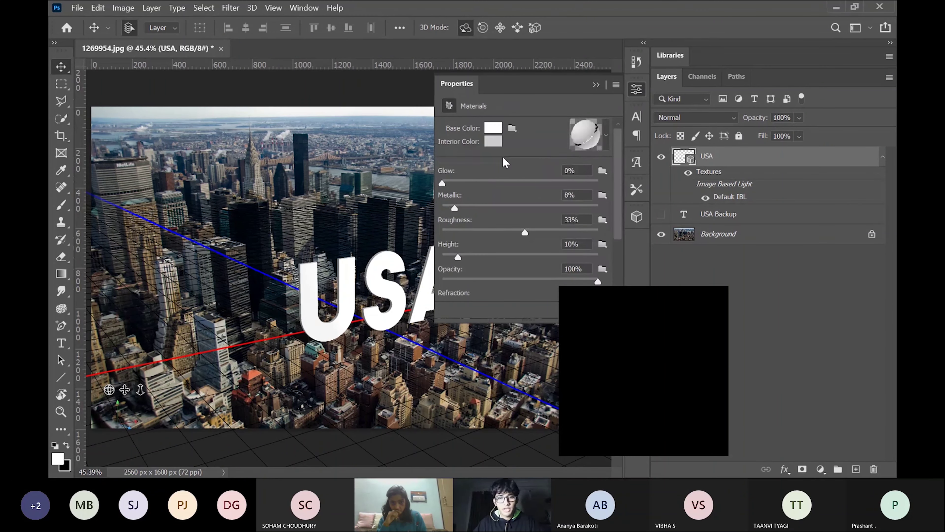
left_click_drag(442, 184, 468, 205)
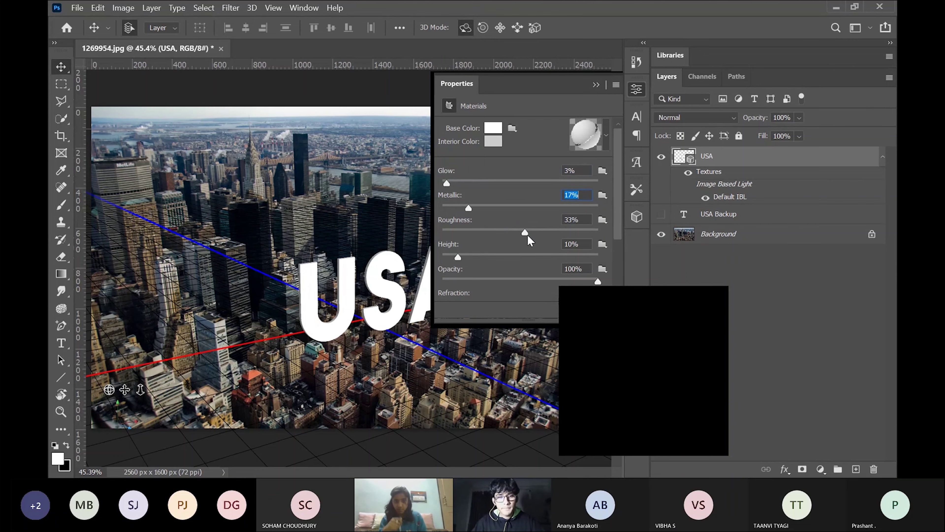
left_click(502, 234)
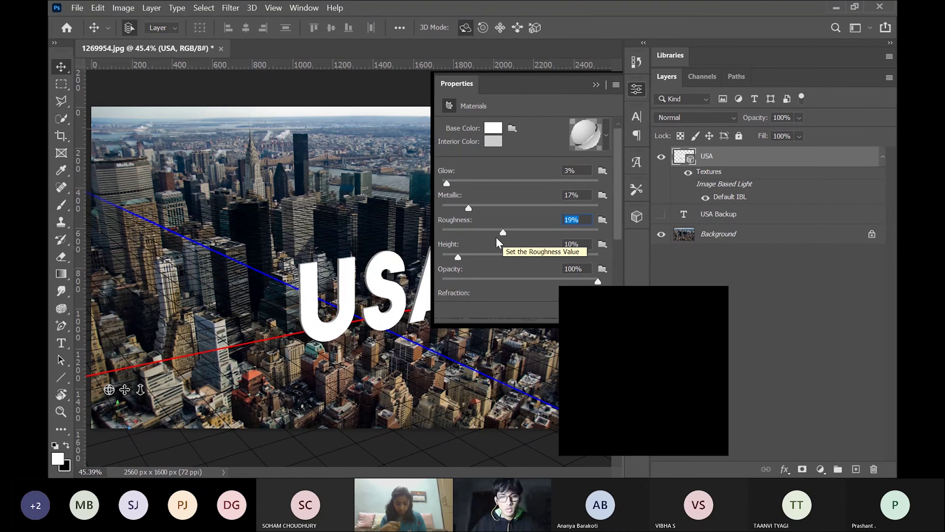
left_click(596, 85)
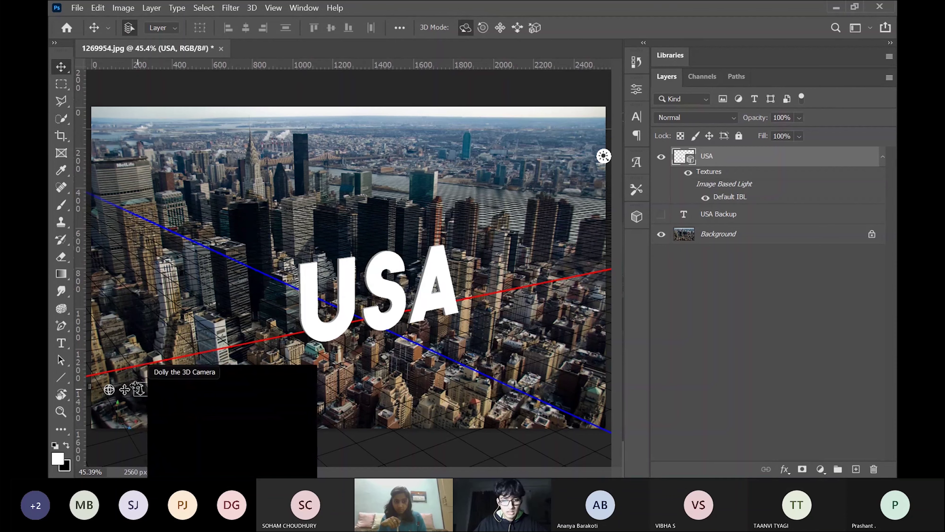
Step: Pan and orbit the 3D camera so the USA text sits over the buildings in the photo's left half
mouse_move(124, 389)
left_mouse_down()
mouse_move(111, 371)
mouse_move(108, 386)
left_mouse_up()
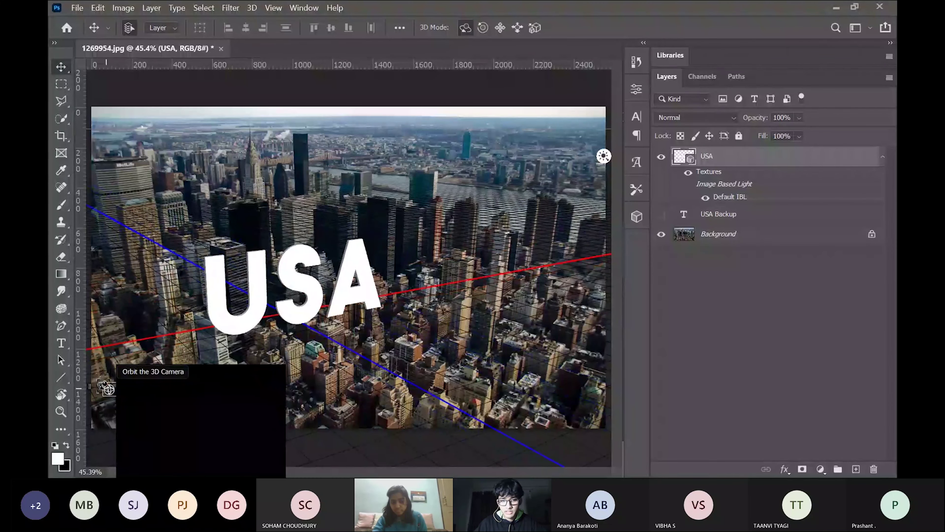
left_click_drag(106, 388, 107, 390)
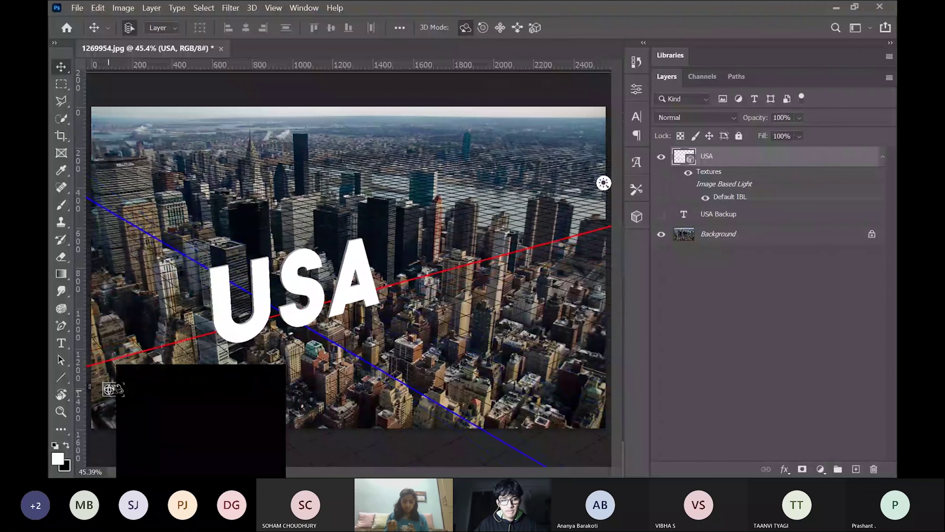
mouse_move(124, 389)
left_mouse_down()
mouse_move(117, 378)
mouse_move(109, 390)
left_mouse_up()
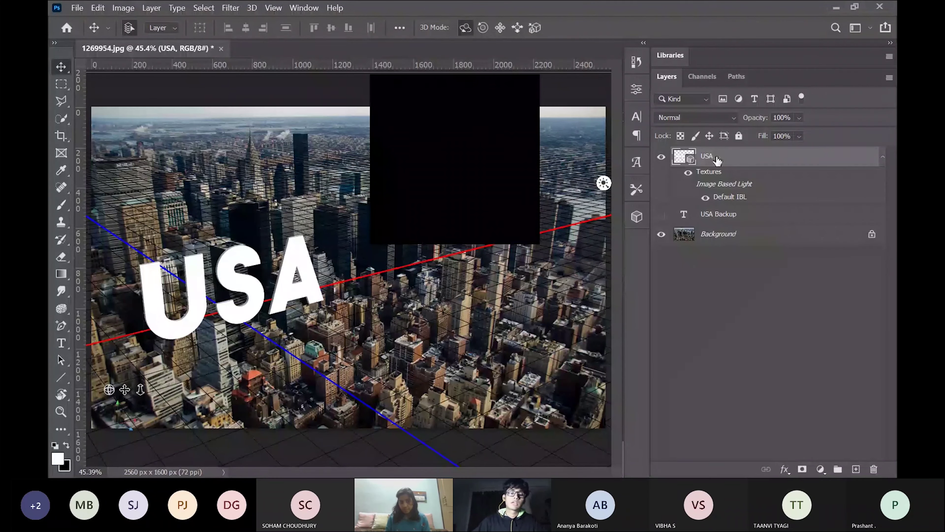
Step: Duplicate the USA 3D layer, then rename the original as USA Backup and hide it
key("ctrl+j")
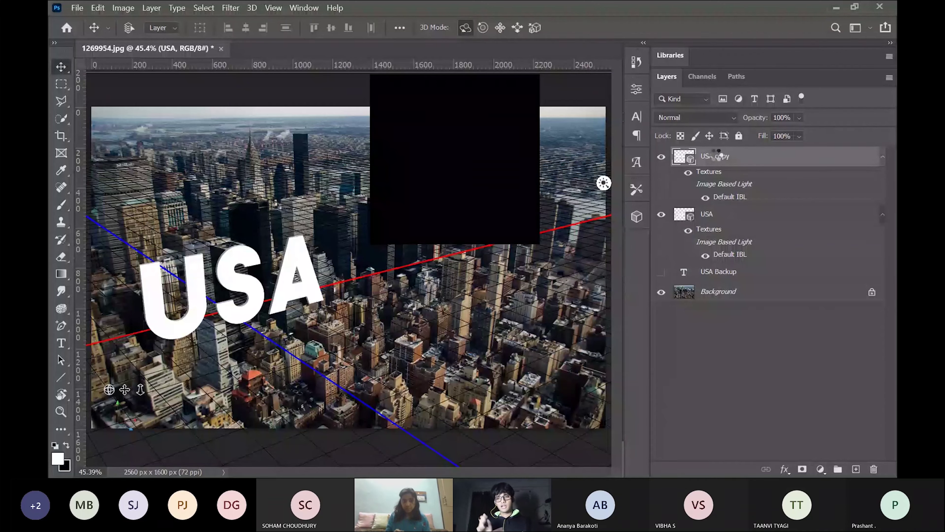
left_click(718, 158)
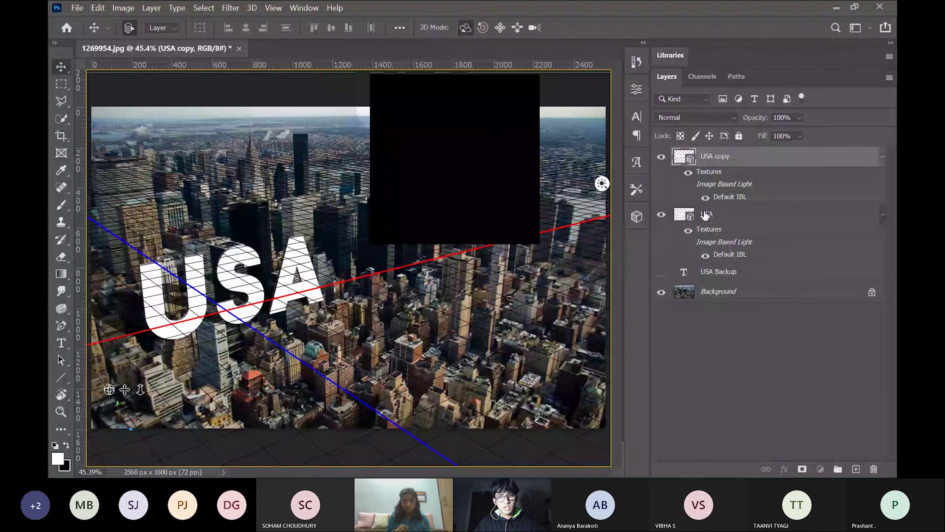
double_click(706, 214)
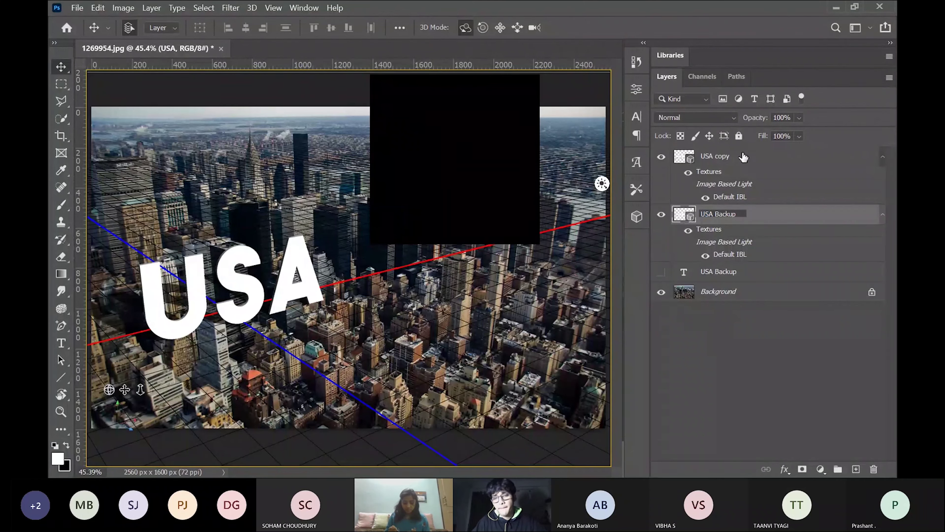
key("Return")
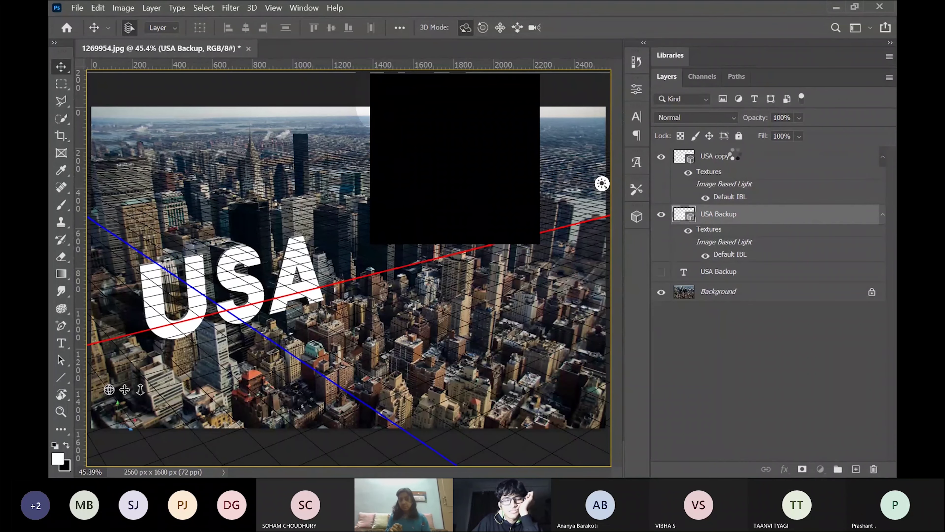
left_click(732, 156)
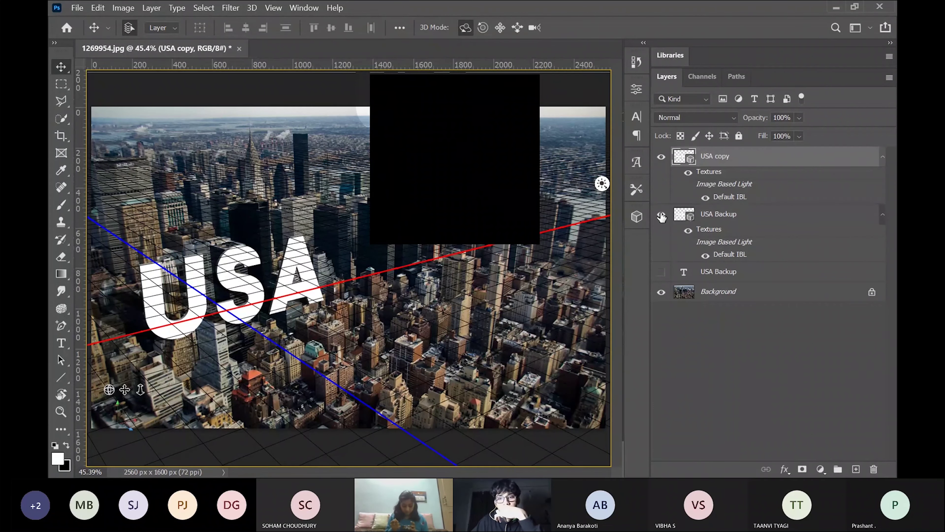
left_click(661, 215)
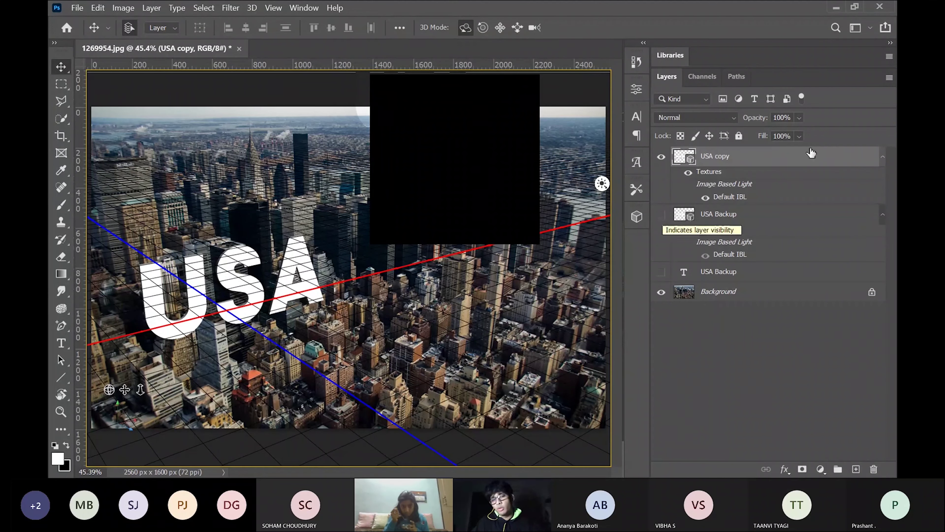
right_click(739, 161)
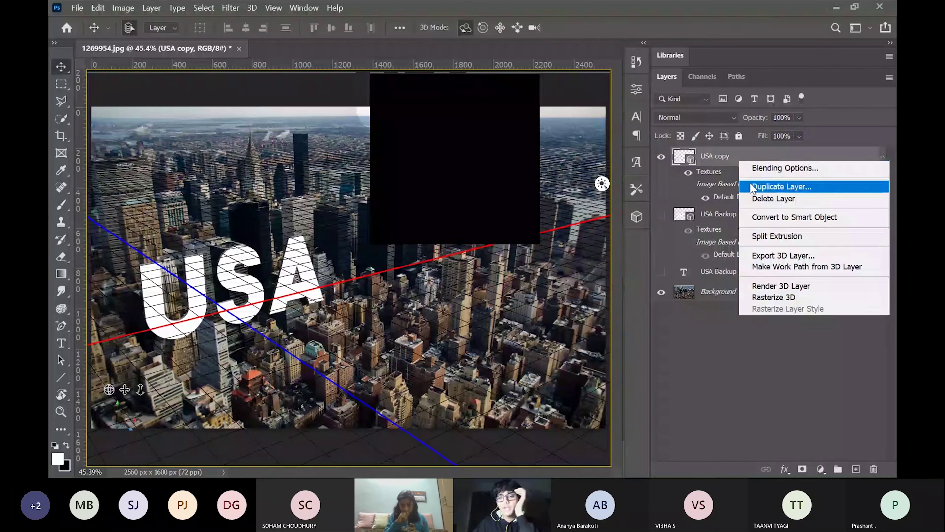
left_click(773, 290)
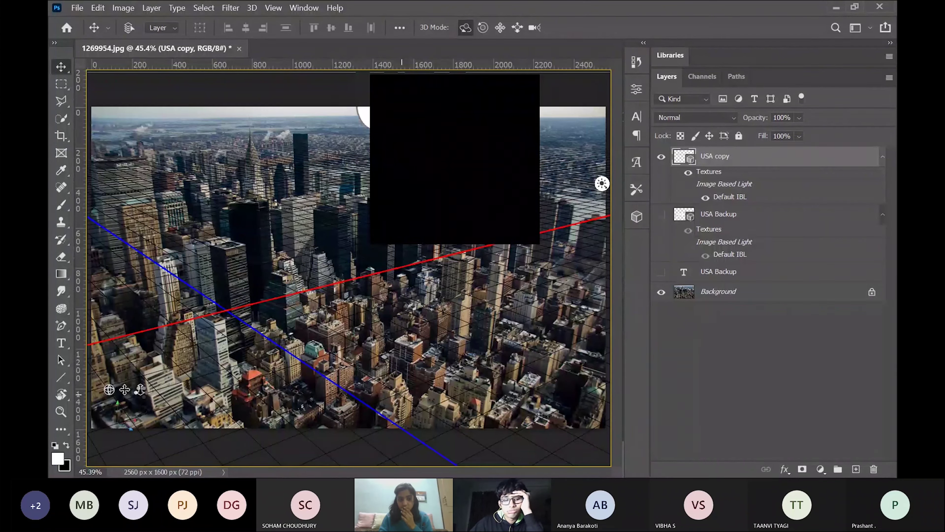
key("ctrl+z")
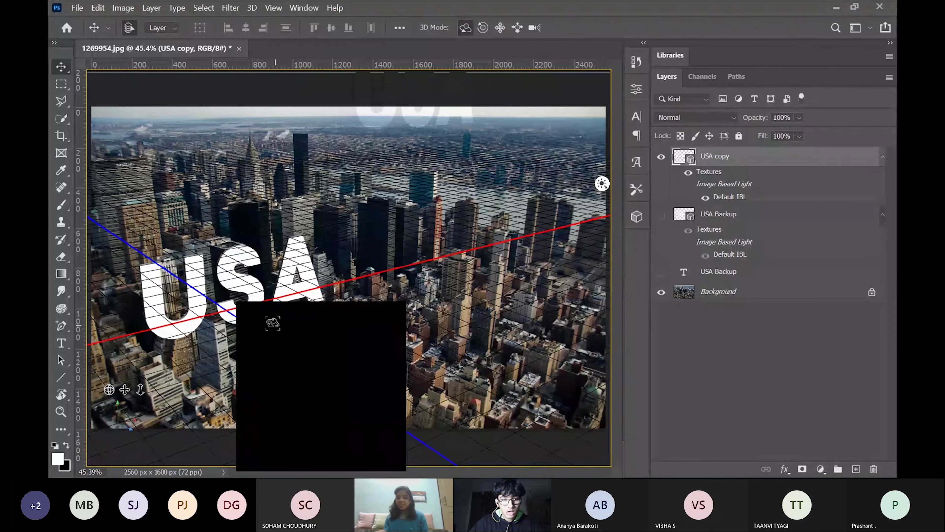
Step: Rasterize the USA copy 3D layer
right_click(744, 166)
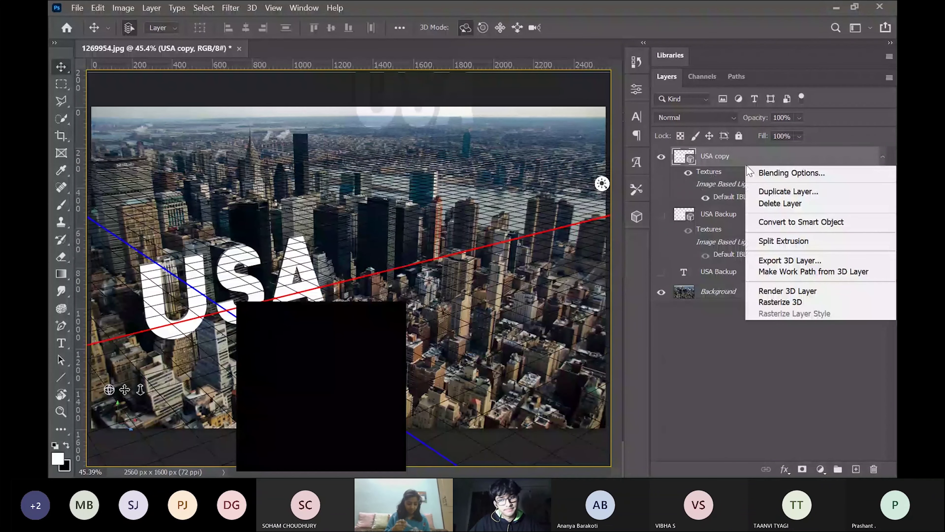
left_click(772, 302)
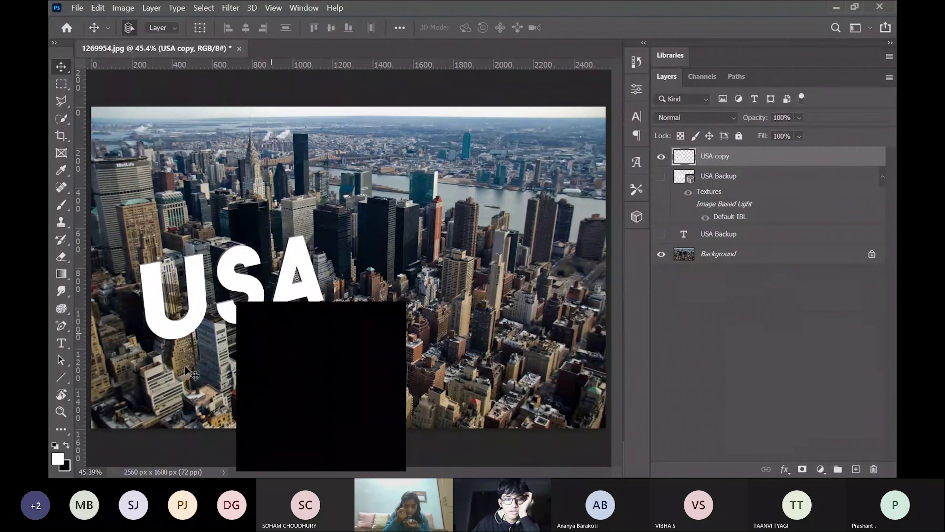
Step: Cut the letter U out of the USA copy layer with a rectangular marquee selection and paste it onto its own layer
key("ctrl+plus")
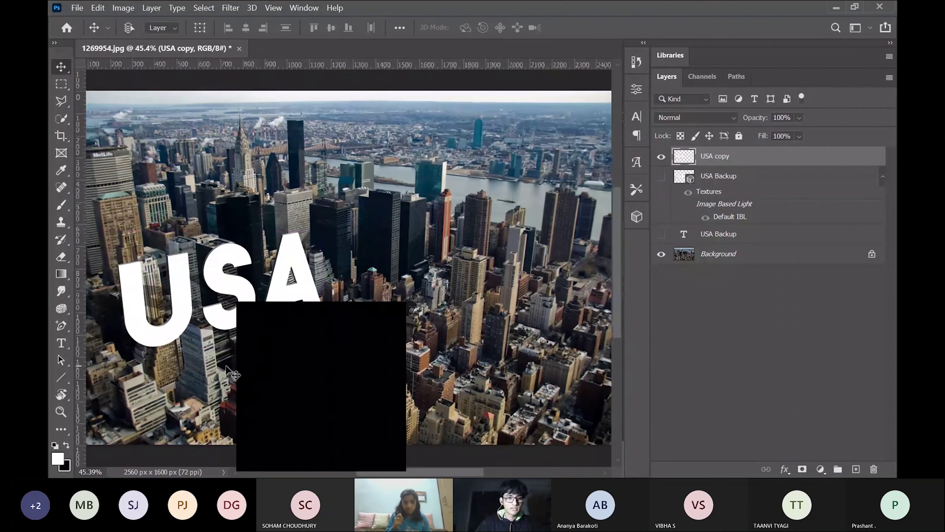
key("ctrl+plus")
key("ctrl+plus")
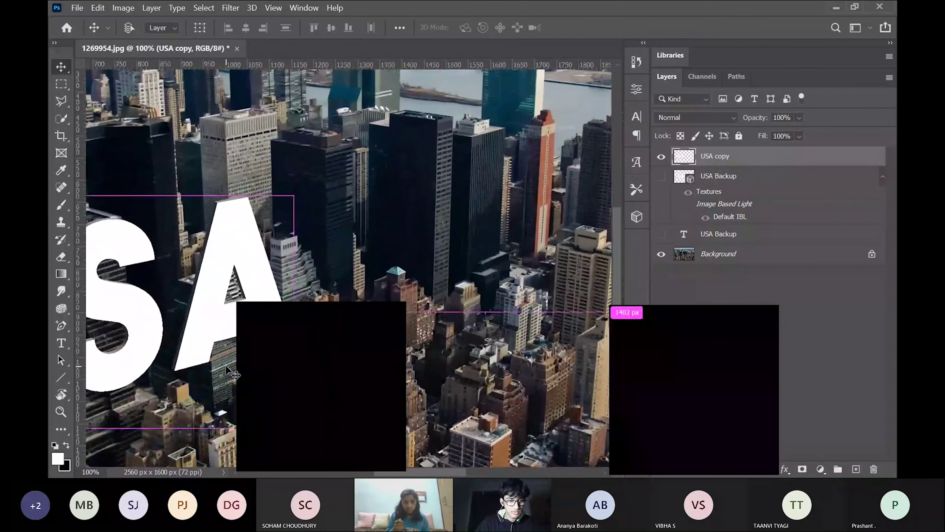
scroll(227, 368, "left", 3)
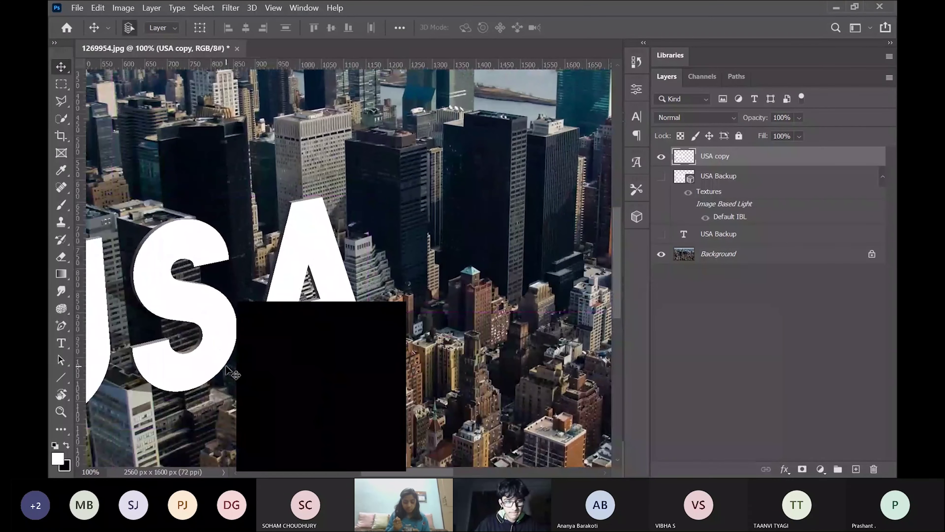
scroll(227, 369, "left", 8)
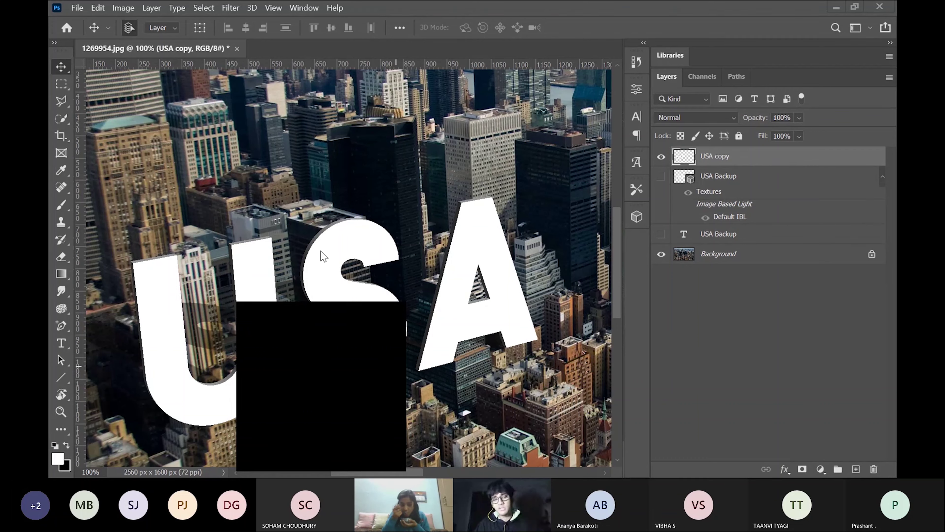
left_click(61, 85)
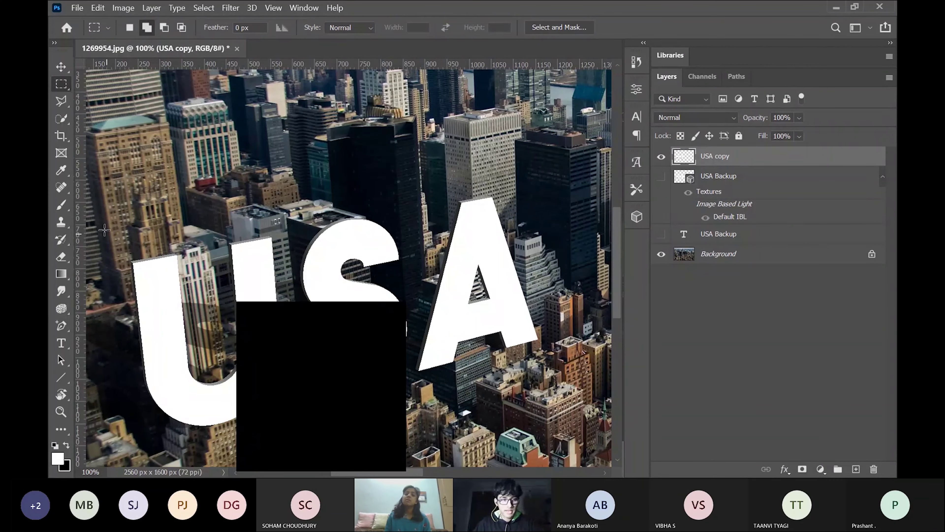
left_click_drag(106, 231, 286, 449)
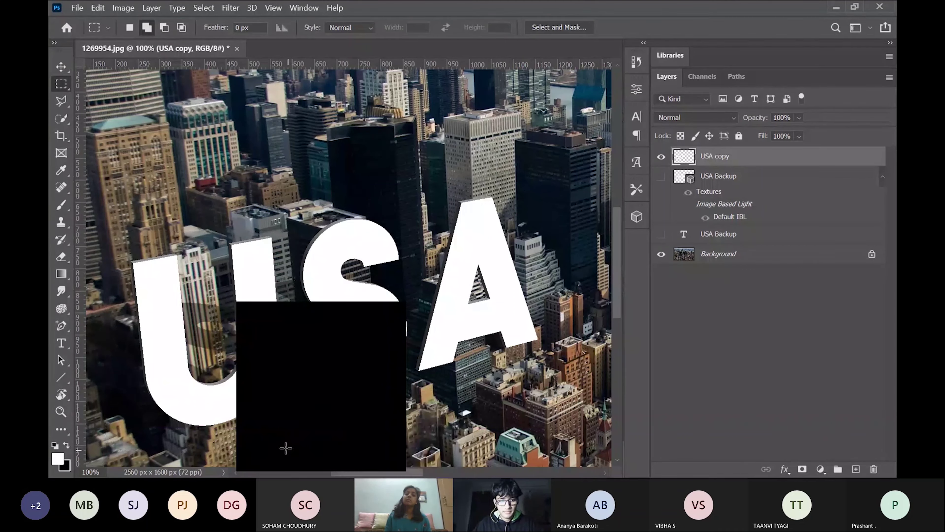
key("ctrl+x")
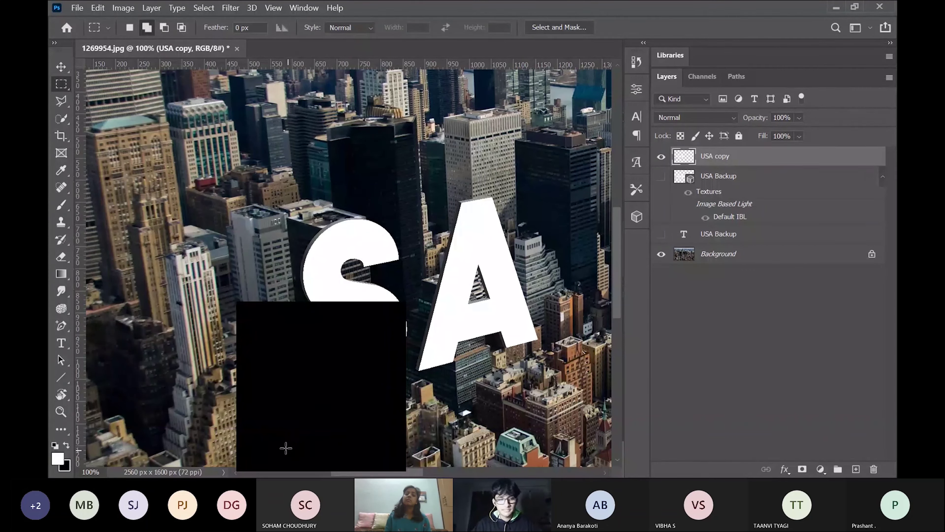
key("ctrl+v")
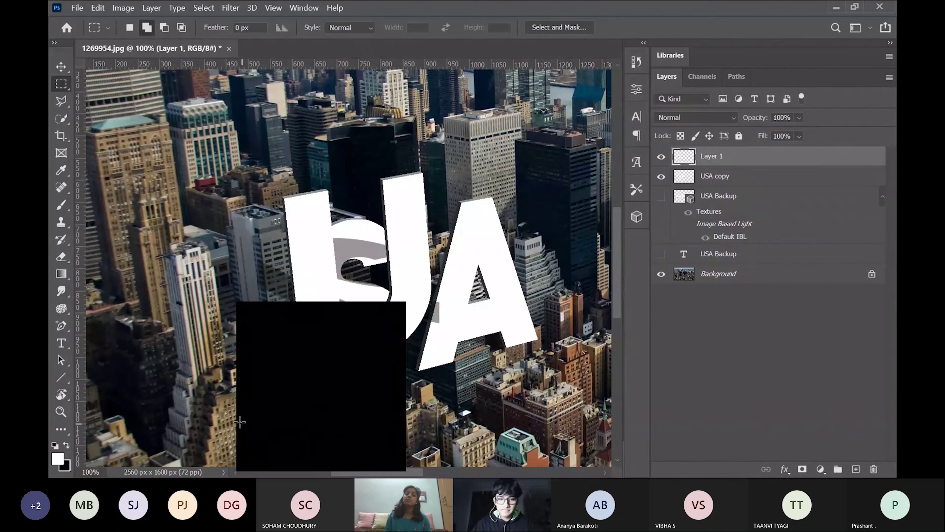
Step: Rename the pasted letter layer as U and the USA copy layer as SA
double_click(716, 157)
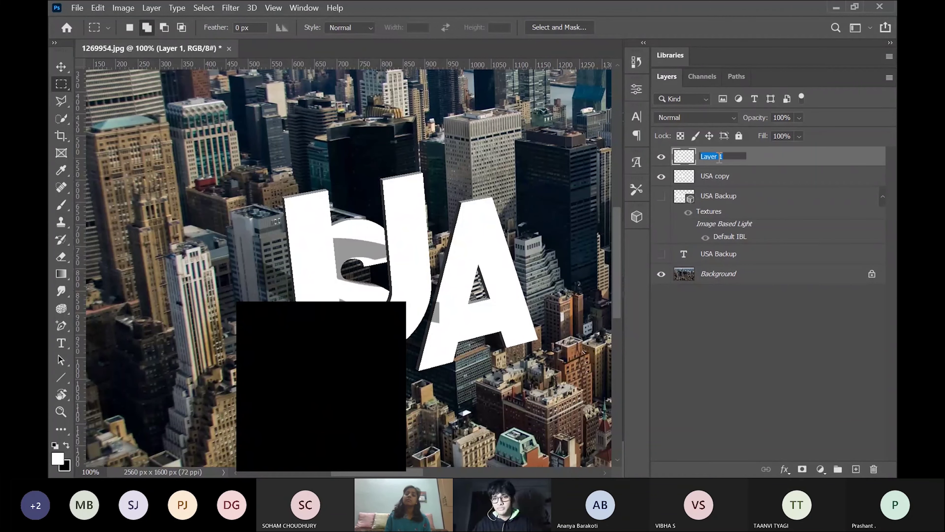
type("U")
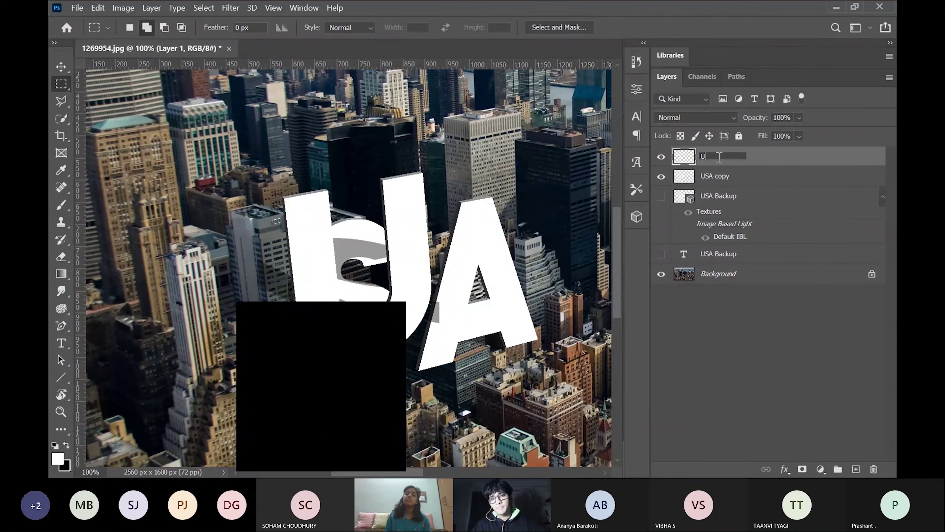
key("Return")
double_click(714, 177)
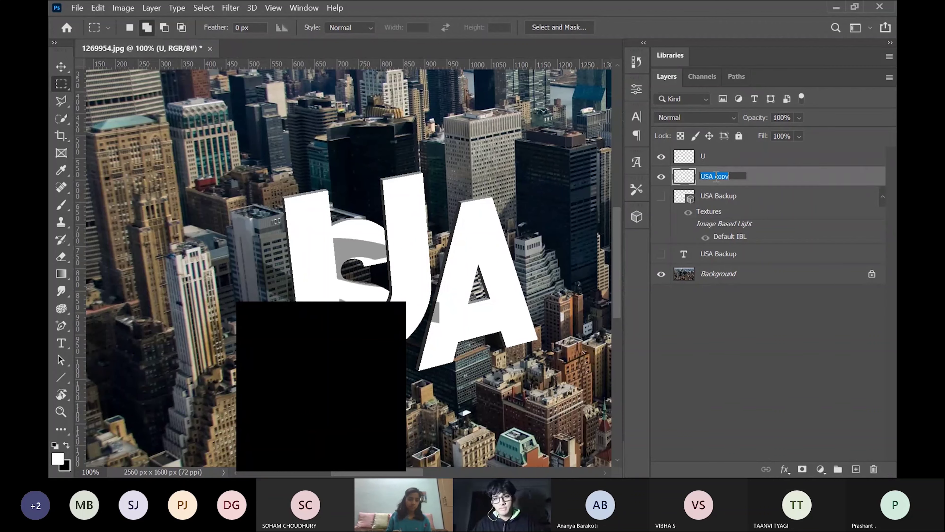
type("SA")
key("Return")
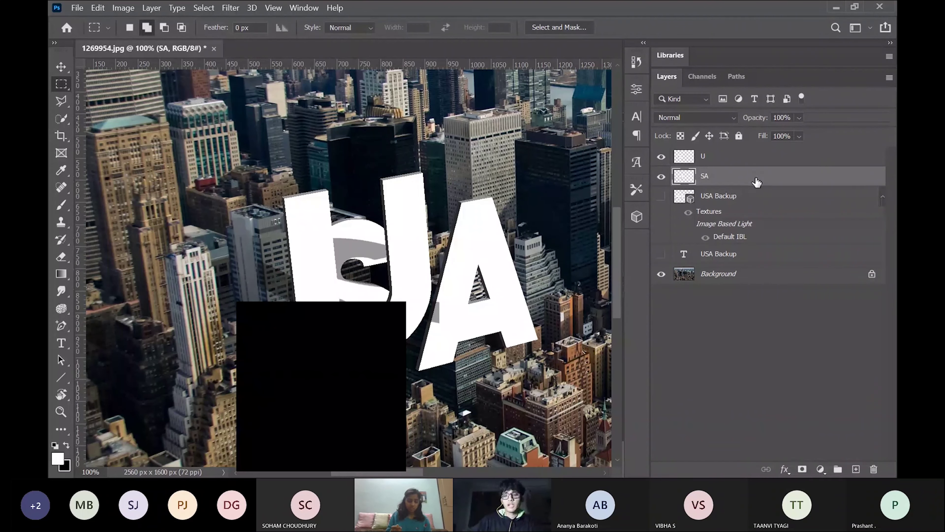
Step: Move the SA layer straight down among the buildings, to about X 578.5 px, Y 978.5 px
key("ctrl+t")
left_click_drag(310, 321, 314, 365)
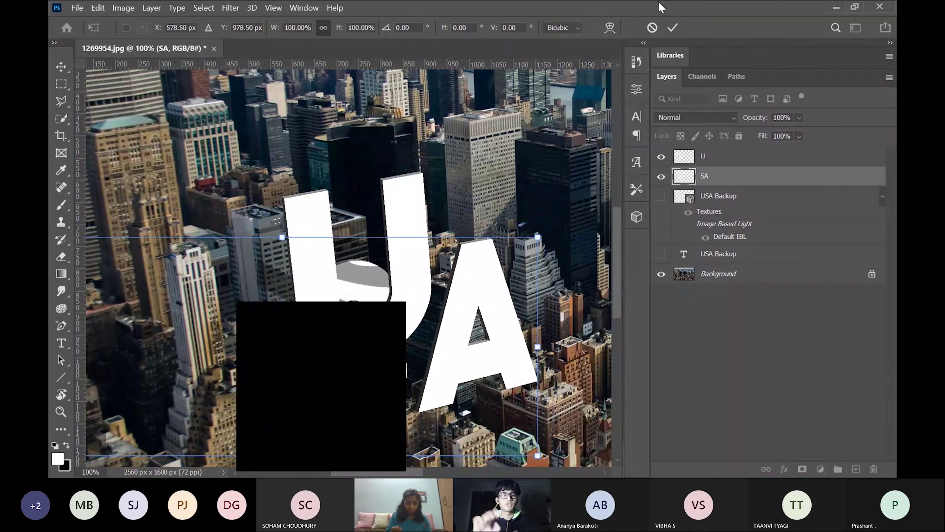
left_click(672, 29)
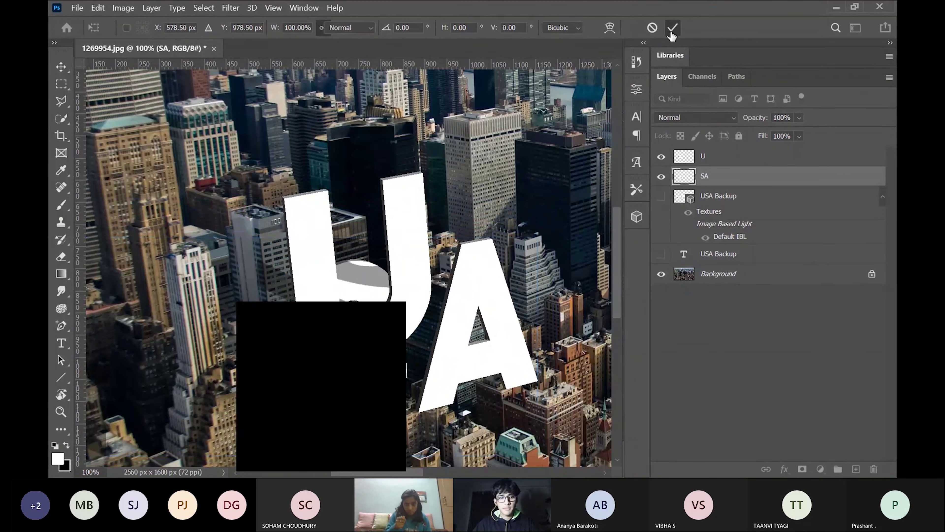
Step: Move the U layer down and left, clear of the S, to about X 372.5 px, Y 948.5 px
left_click(714, 161)
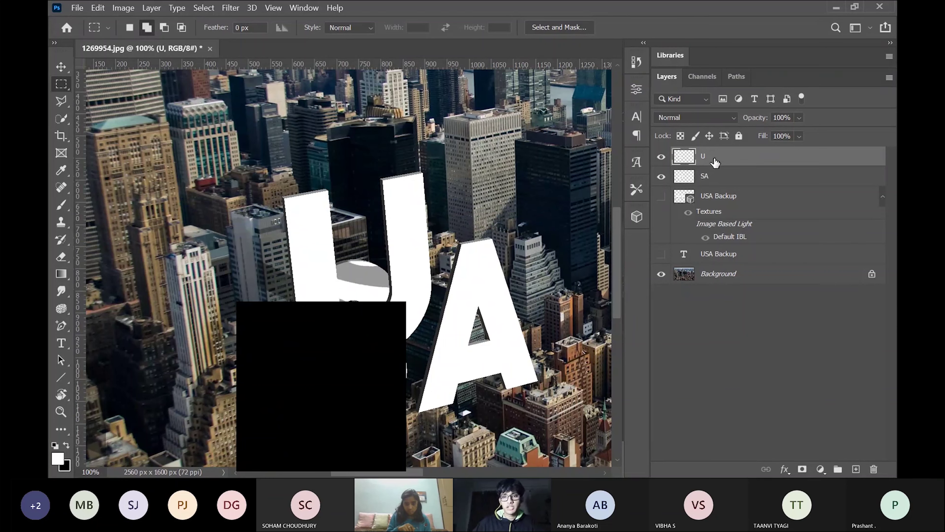
key("ctrl+t")
left_click_drag(346, 310, 184, 377)
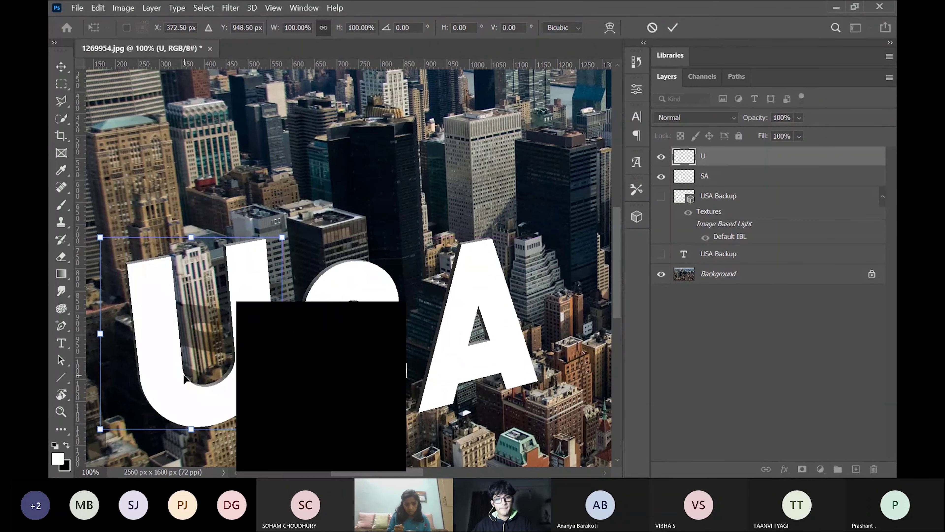
left_click(673, 28)
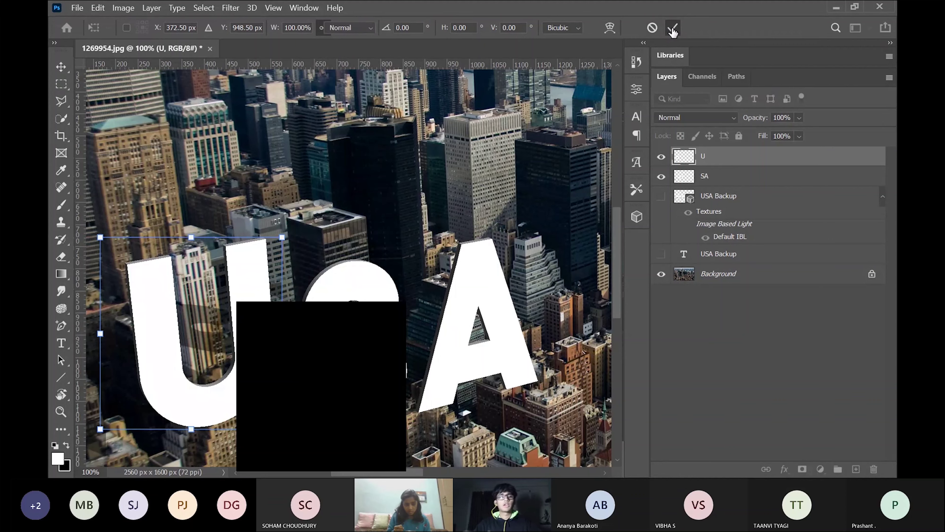
Step: Add a layer mask to the U layer and paint it black with the Soft Round brush where the building overlaps the U's lower-right curve
key("ctrl+0")
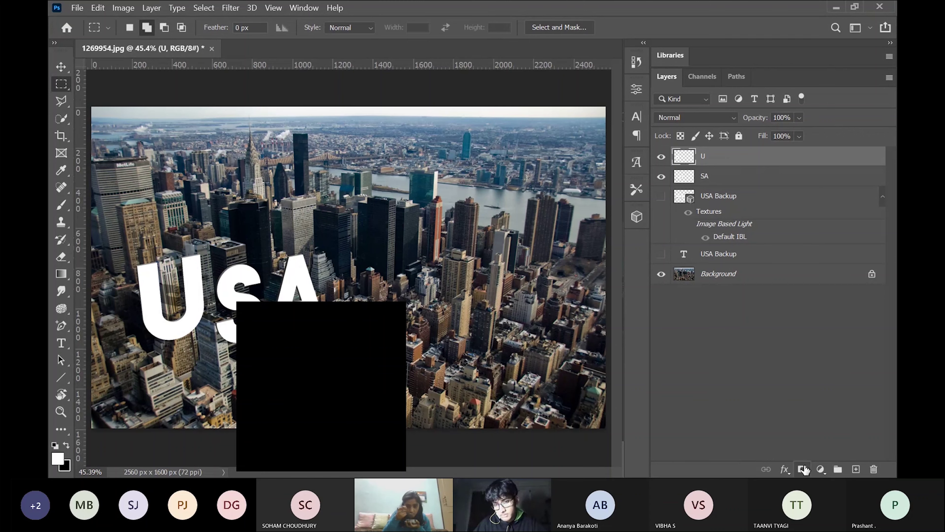
left_click(802, 469)
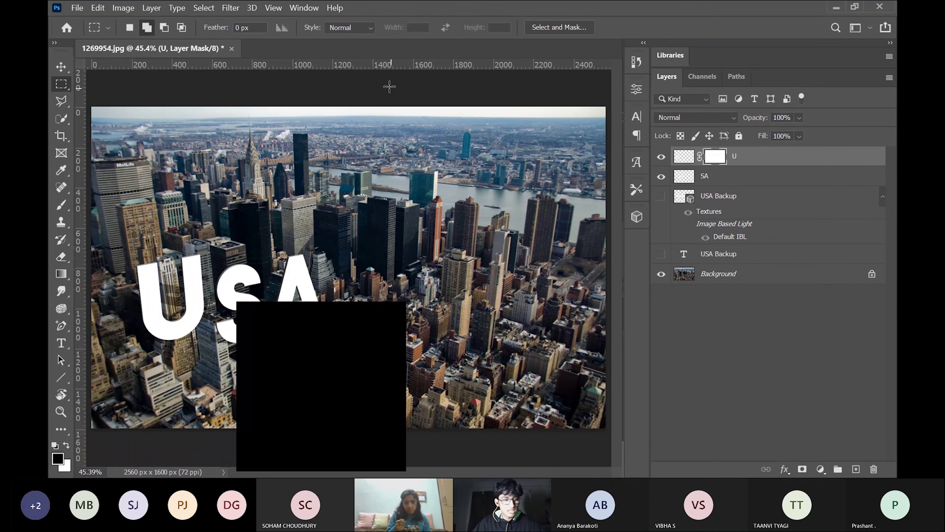
key("b")
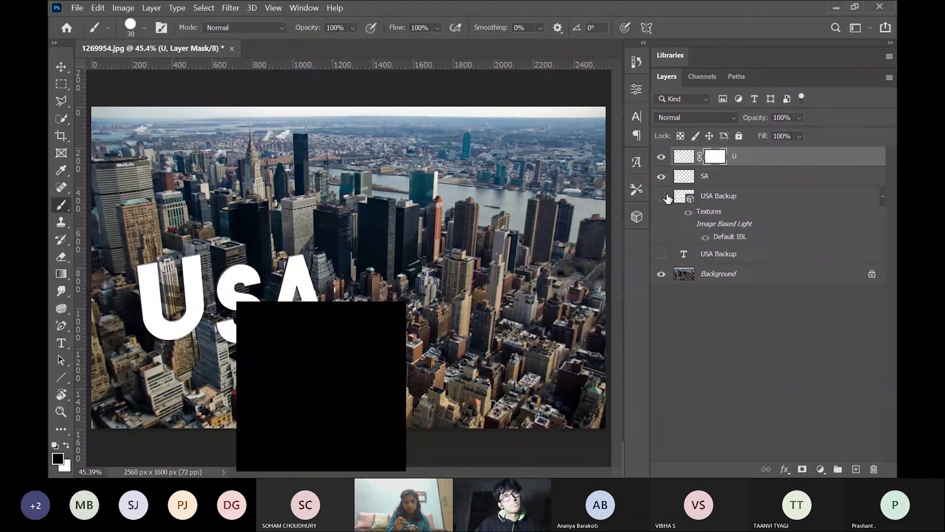
key("ctrl+plus")
key("ctrl+plus")
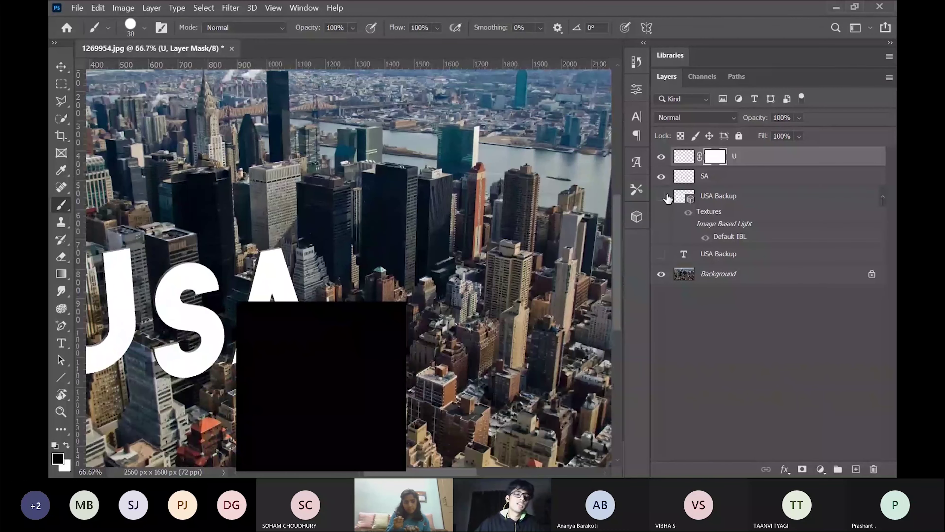
scroll(489, 370, "left", 10)
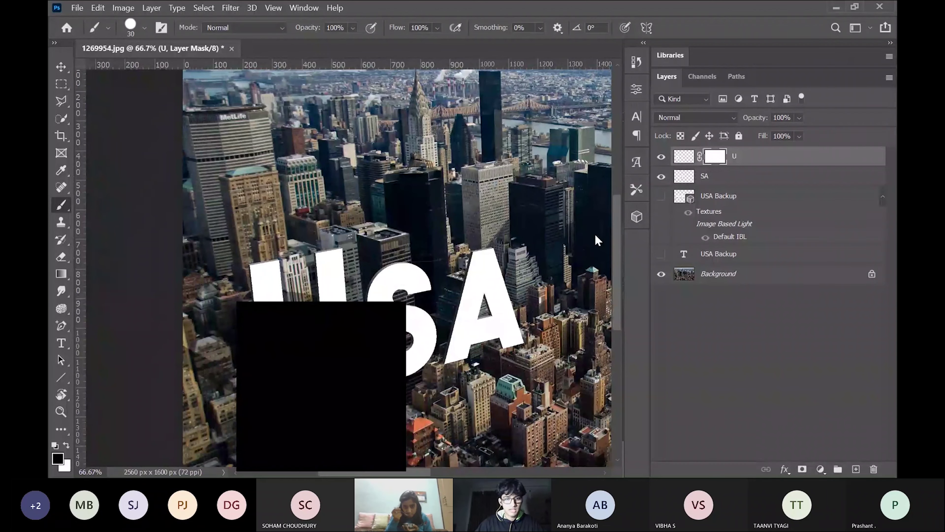
key("ctrl+plus")
scroll(387, 284, "down", 3)
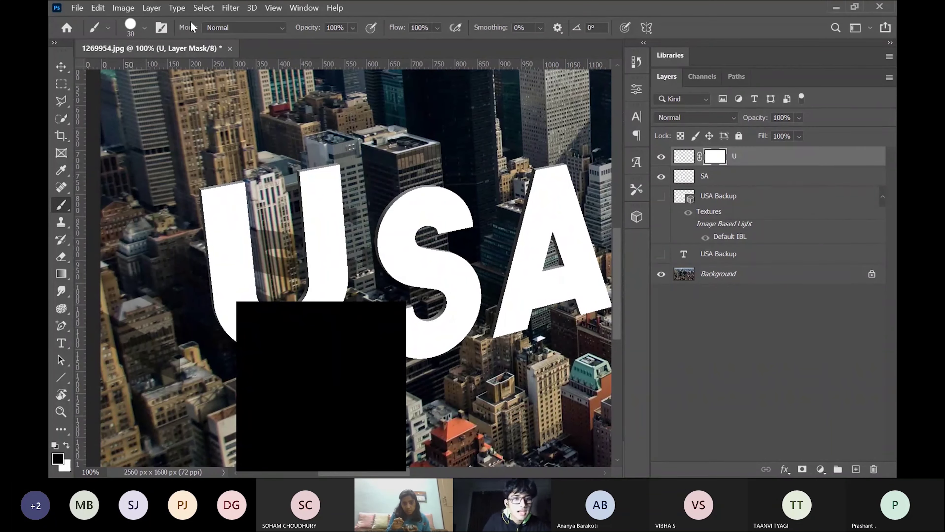
left_click(144, 29)
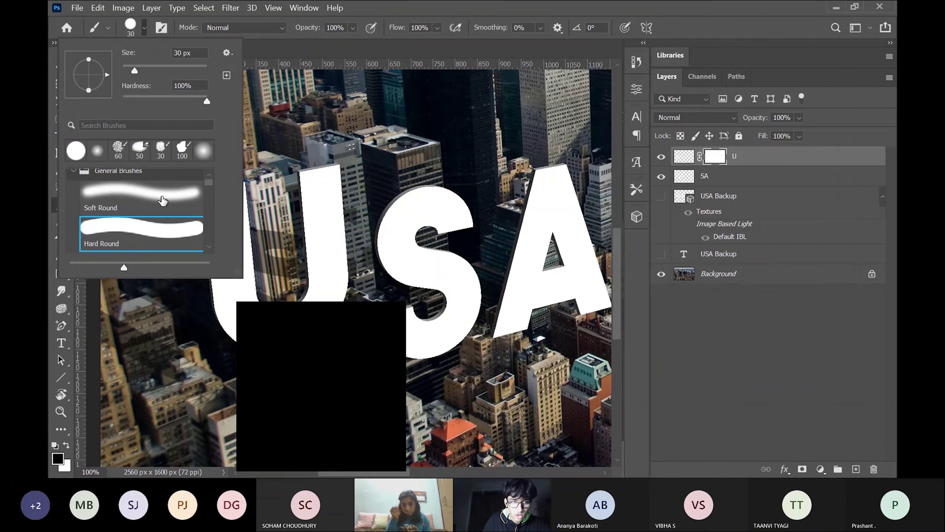
left_click(155, 192)
key("Return")
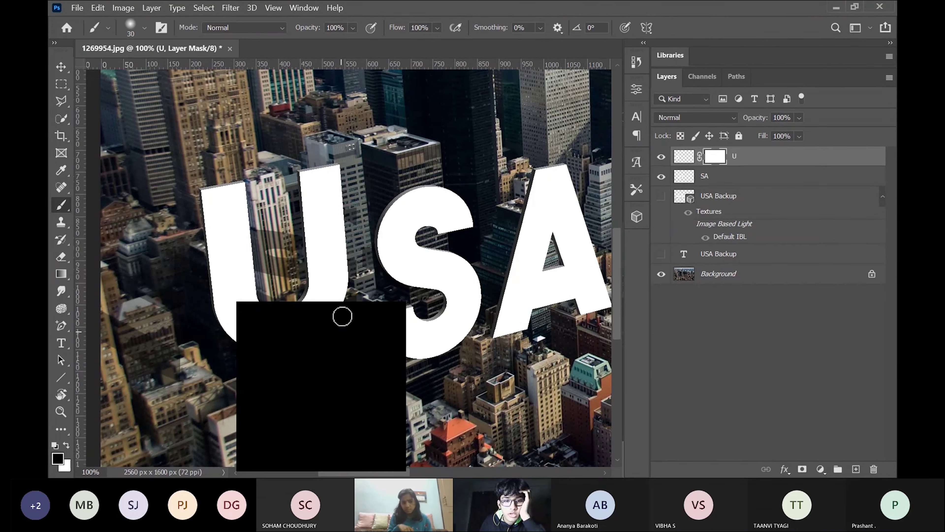
left_click(344, 308)
mouse_move(343, 307)
left_mouse_down()
mouse_move(345, 333)
mouse_move(350, 301)
left_mouse_up()
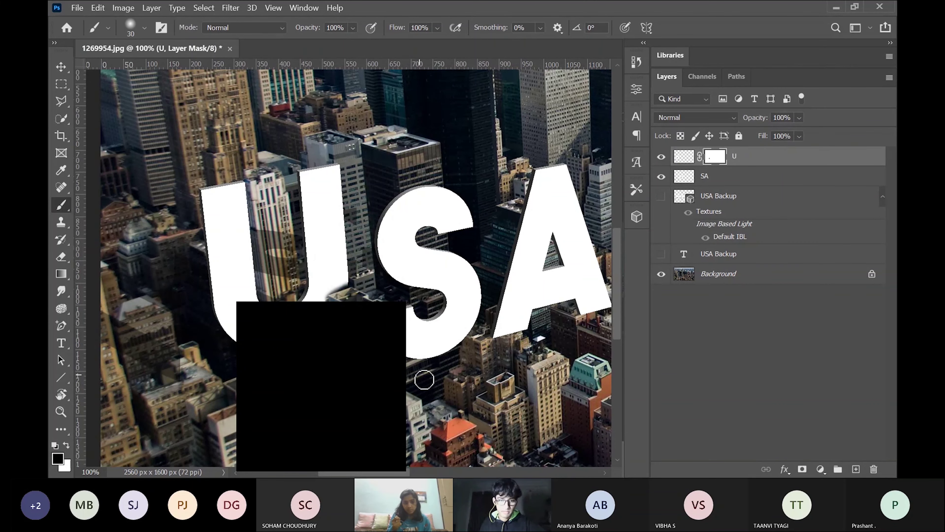
Step: Add a layer mask to the SA layer and brush away the A's lower-left foot over the tan building
scroll(424, 379, "down", 3)
scroll(424, 379, "right", 3)
scroll(425, 379, "up", 1)
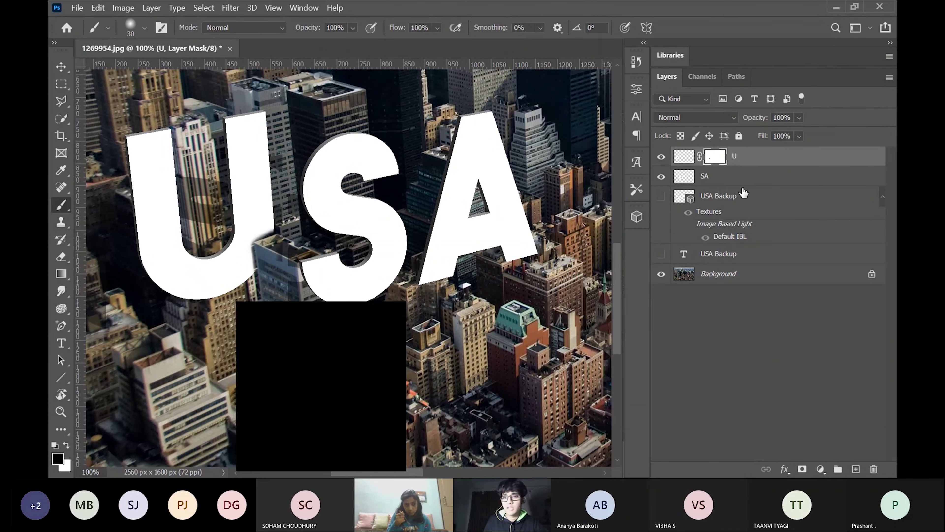
key("x")
key("alt+bracketleft")
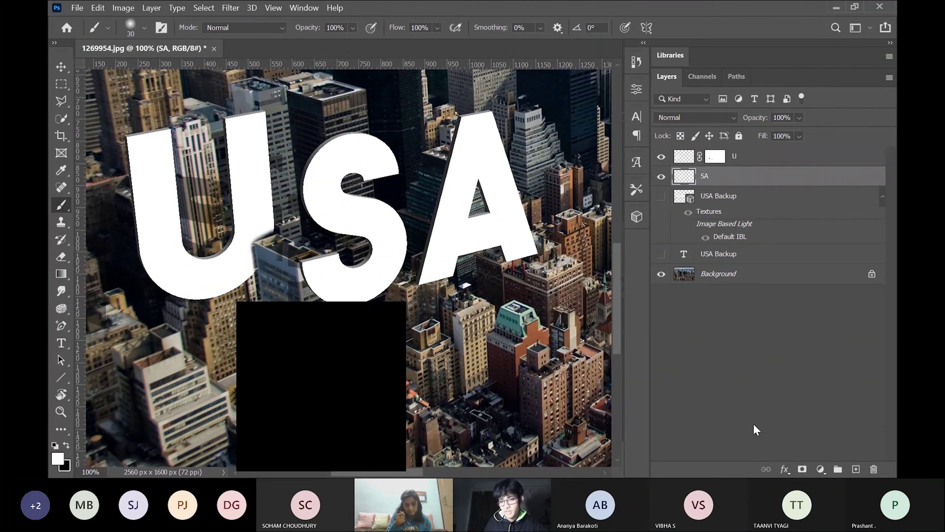
left_click(802, 469)
mouse_move(432, 300)
left_mouse_down()
mouse_move(439, 269)
mouse_move(432, 262)
mouse_move(433, 291)
left_mouse_up()
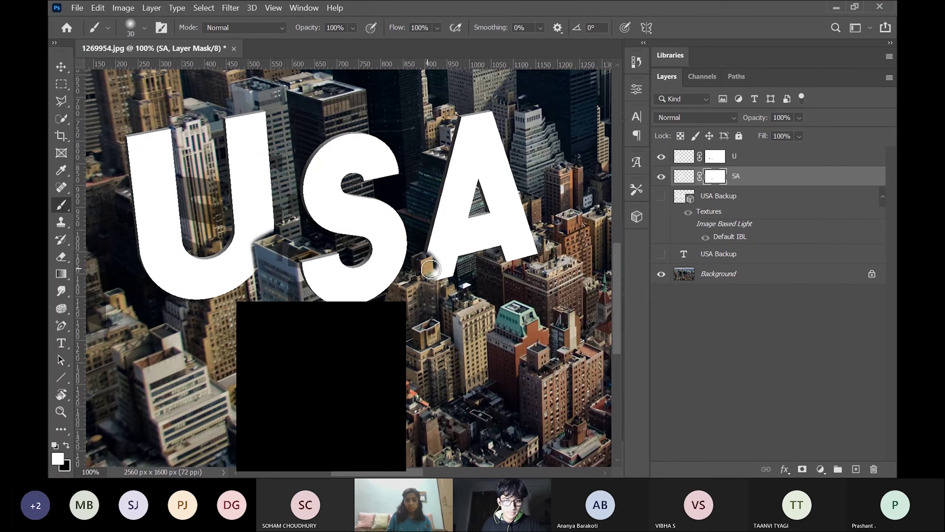
key("x")
left_click_drag(429, 284, 430, 265)
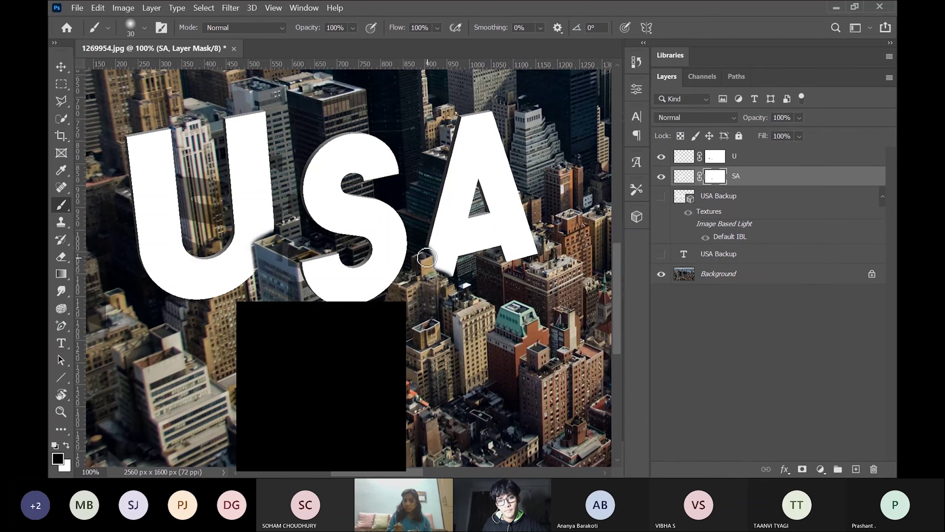
key("x")
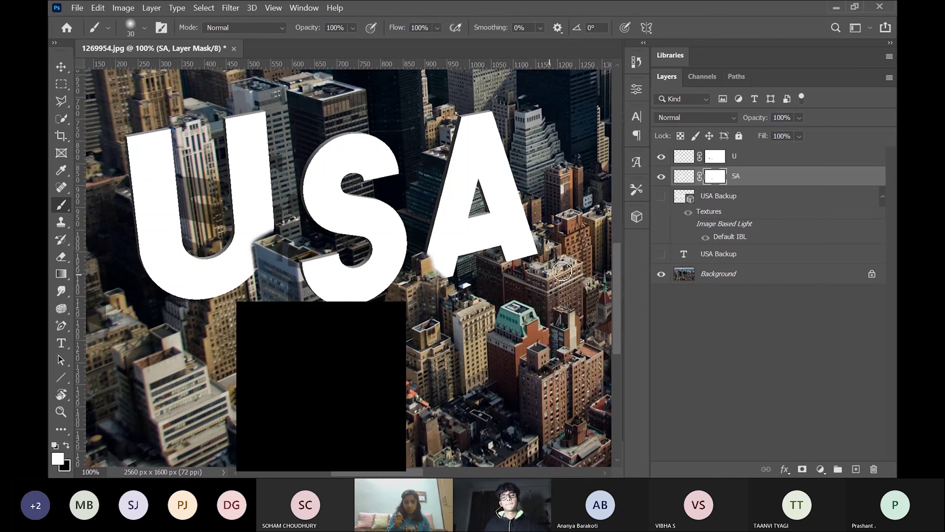
Step: Refine the SA mask with black along the rooftop edge at the A's left foot
scroll(502, 306, "up", 2)
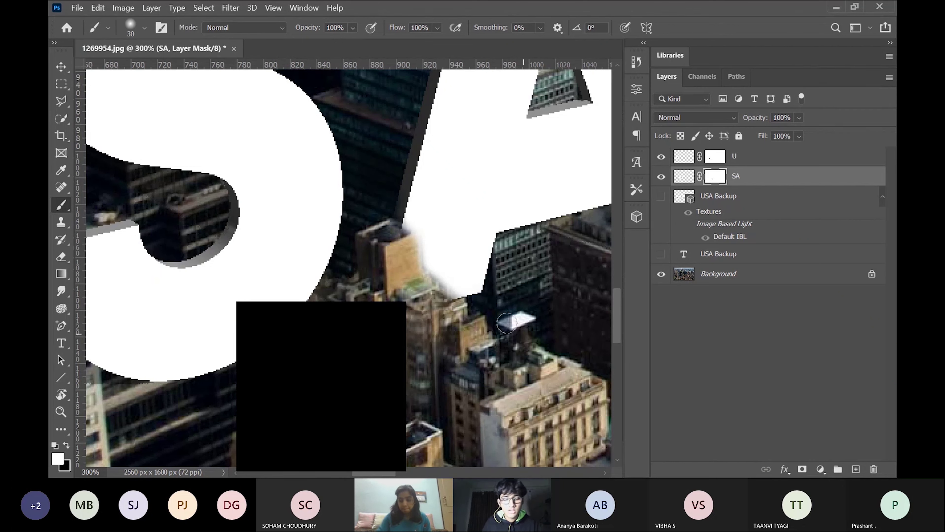
key("x")
mouse_move(398, 243)
left_mouse_down()
mouse_move(414, 228)
mouse_move(428, 274)
mouse_move(412, 287)
mouse_move(472, 290)
left_mouse_up()
Step: Mask out the A's right leg in black so the brown rooftop building stands in front of it
key("ctrl+0")
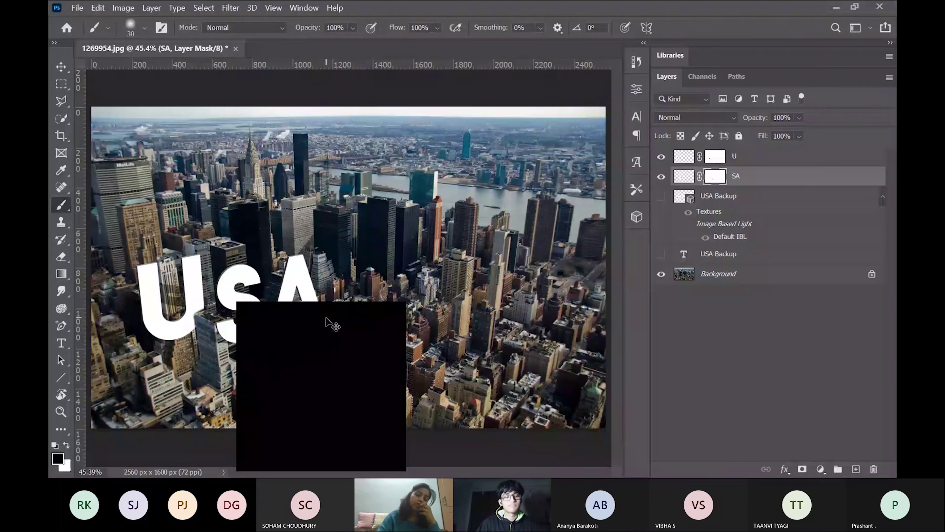
key("ctrl+1")
key("ctrl+plus")
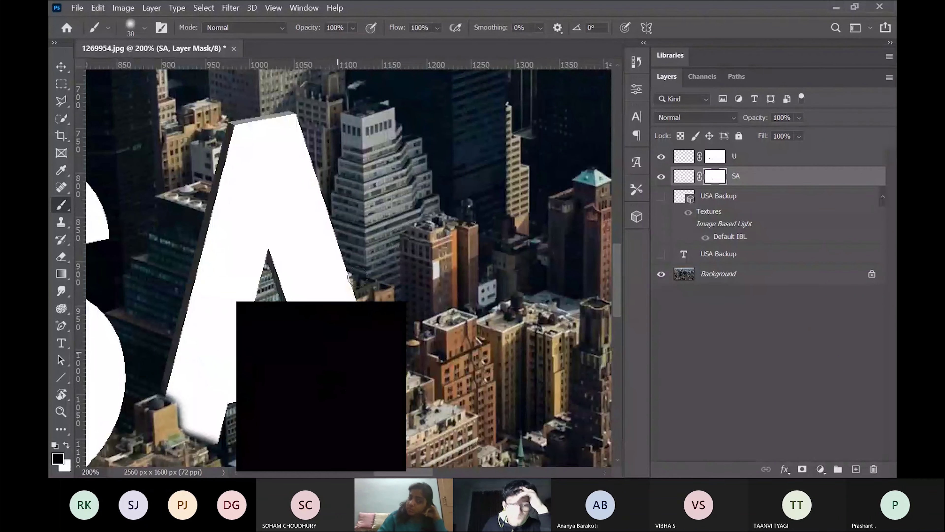
mouse_move(348, 285)
left_mouse_down()
mouse_move(359, 309)
mouse_move(342, 318)
mouse_move(342, 288)
mouse_move(320, 330)
mouse_move(310, 279)
mouse_move(339, 282)
mouse_move(310, 273)
mouse_move(284, 286)
mouse_move(305, 290)
mouse_move(296, 314)
left_mouse_up()
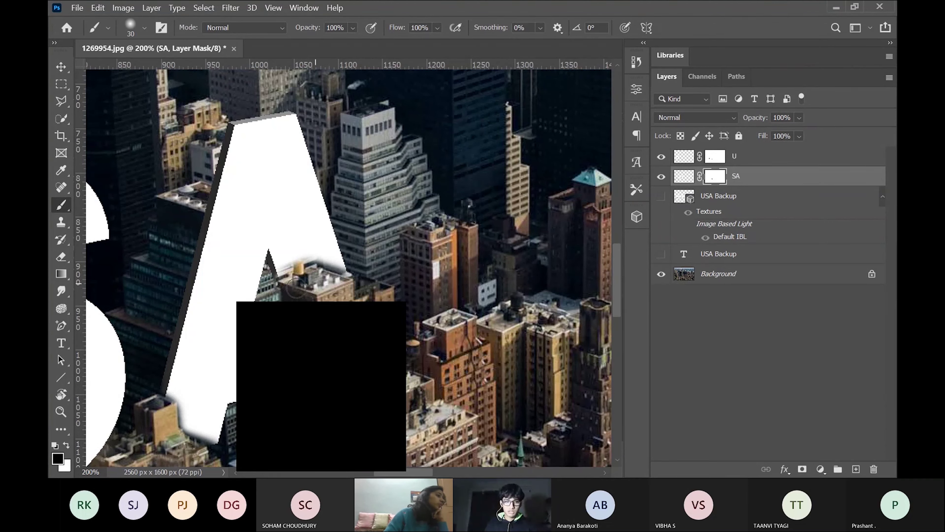
key("x")
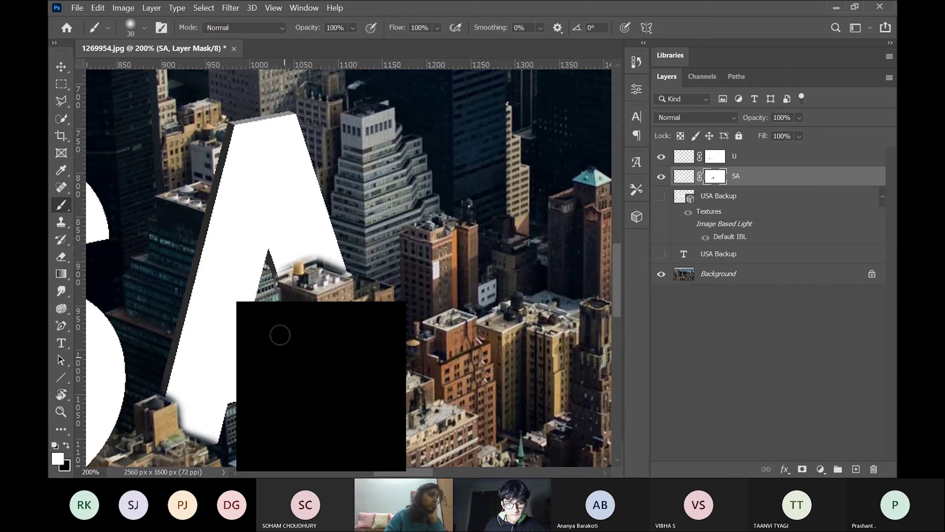
key("x")
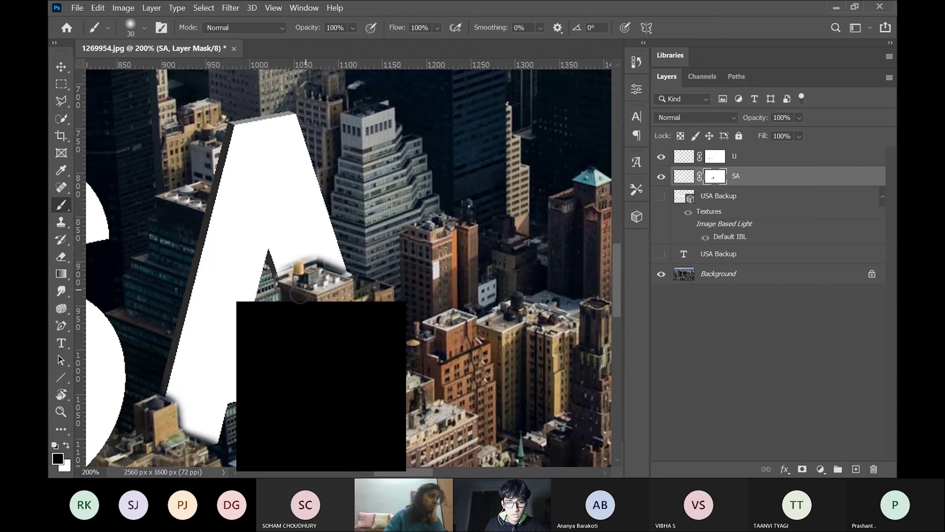
Step: Paint the SA mask white along the rooftop's upper edge to restore the overly hidden part of the A's right leg
key("x")
mouse_move(288, 268)
left_mouse_down()
mouse_move(310, 251)
mouse_move(337, 262)
mouse_move(310, 252)
mouse_move(285, 271)
mouse_move(316, 258)
mouse_move(349, 261)
left_mouse_up()
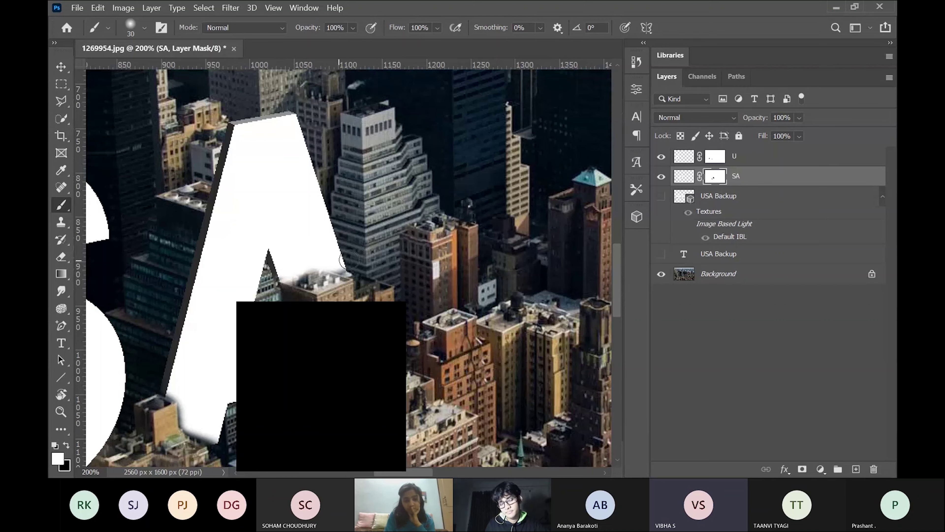
key("x")
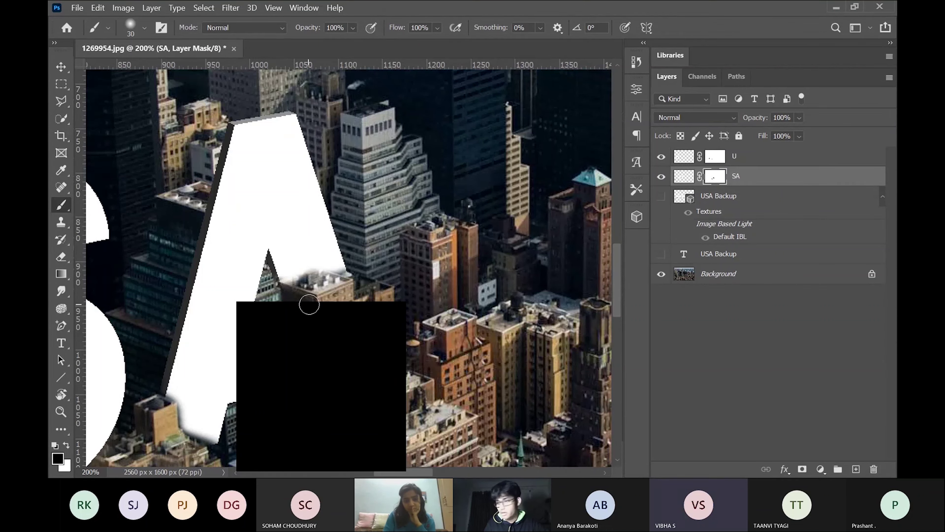
Step: Paint the SA mask white over the brown rooftop building to restore the A's entire right leg
key("ctrl+minus")
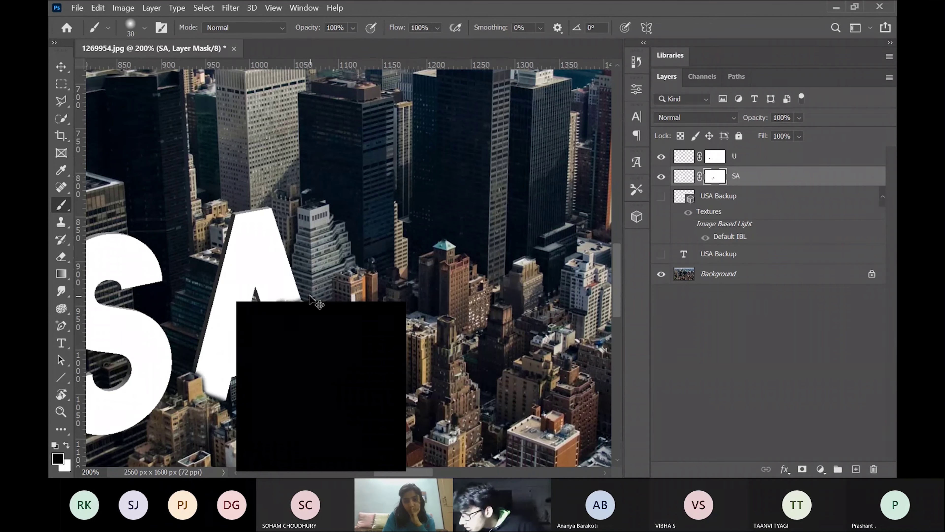
key("ctrl+0")
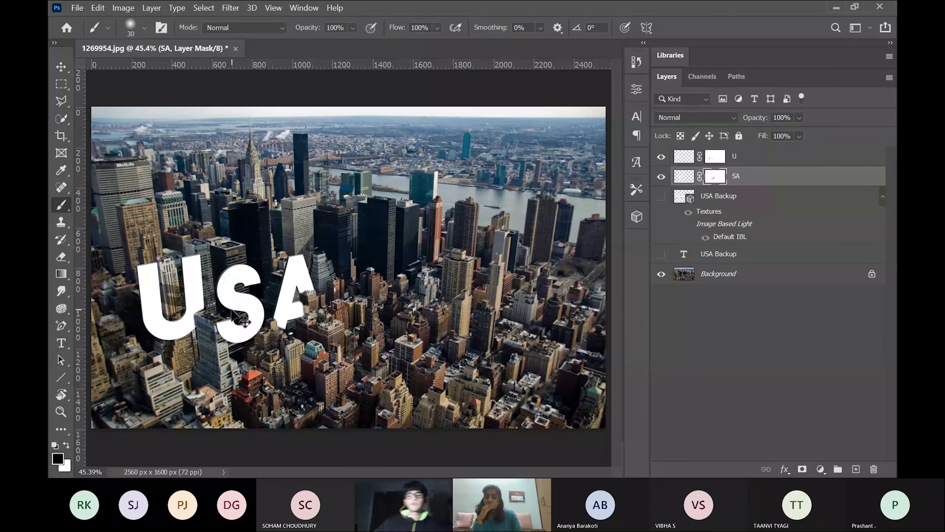
key("ctrl+plus")
key("ctrl+plus")
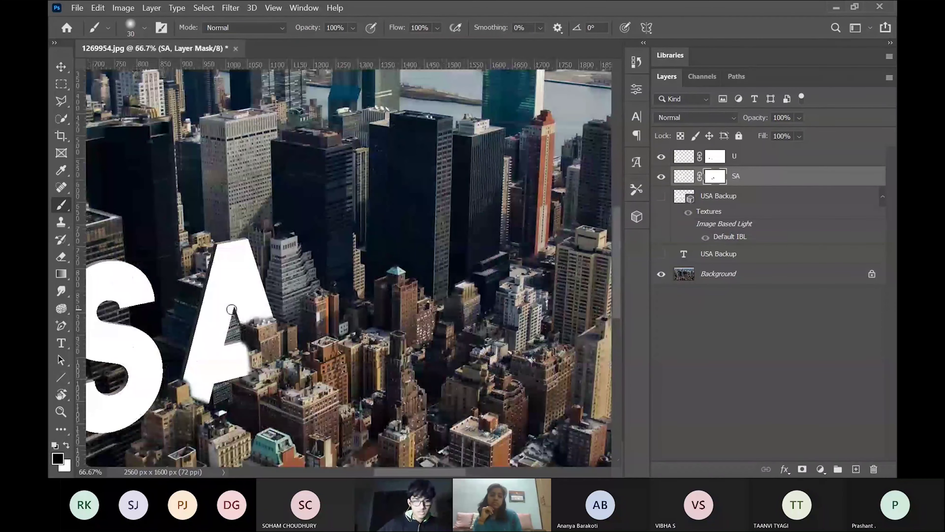
key("ctrl+plus")
scroll(234, 313, "down", 3)
scroll(238, 317, "left", 1)
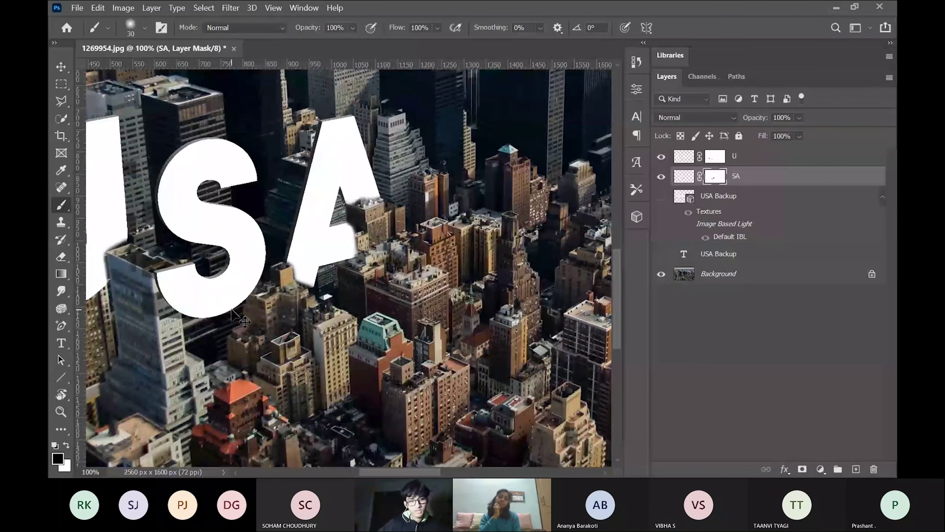
key("ctrl+plus")
scroll(231, 311, "up", 2)
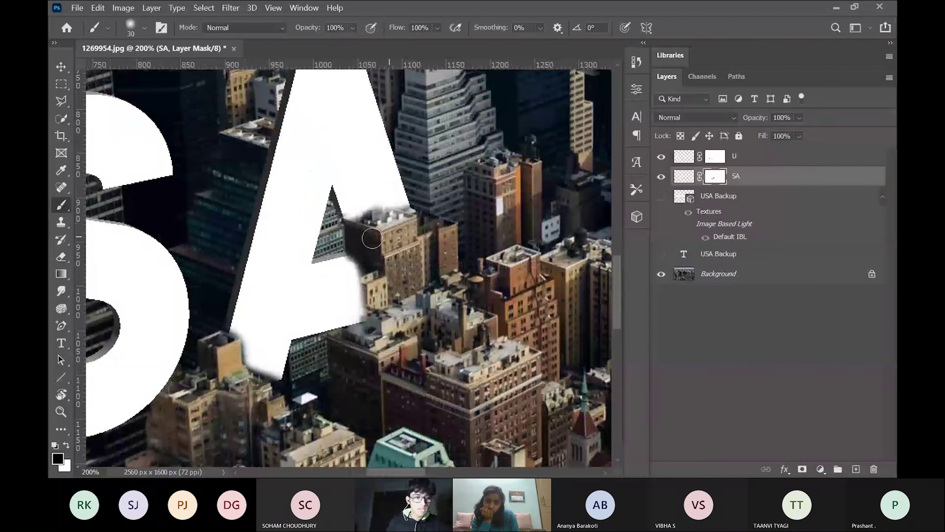
key("x")
mouse_move(364, 214)
left_mouse_down()
mouse_move(352, 195)
mouse_move(357, 285)
mouse_move(368, 299)
mouse_move(377, 294)
mouse_move(390, 201)
mouse_move(421, 308)
mouse_move(412, 350)
mouse_move(348, 305)
mouse_move(390, 322)
mouse_move(371, 343)
mouse_move(440, 323)
mouse_move(409, 341)
mouse_move(451, 322)
mouse_move(425, 249)
mouse_move(425, 279)
mouse_move(403, 195)
left_mouse_up()
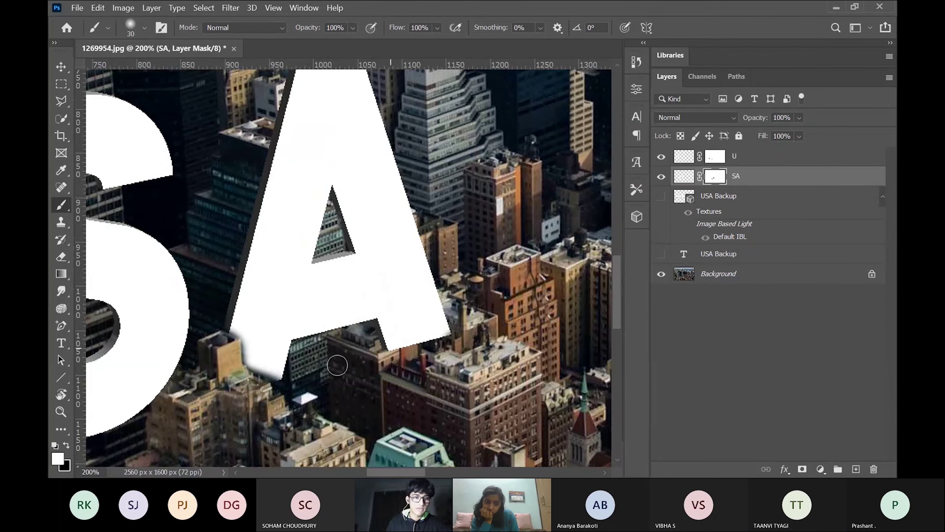
Step: Mask out the S's lower-right curve in black so the tan building's rooftop stands in front of it
scroll(321, 331, "right", 4)
scroll(320, 330, "left", 9)
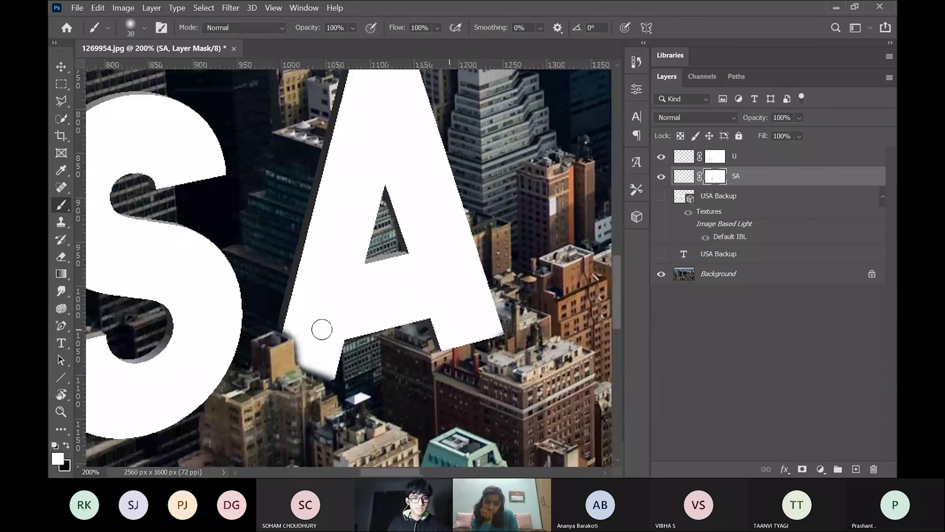
scroll(322, 329, "down", 3)
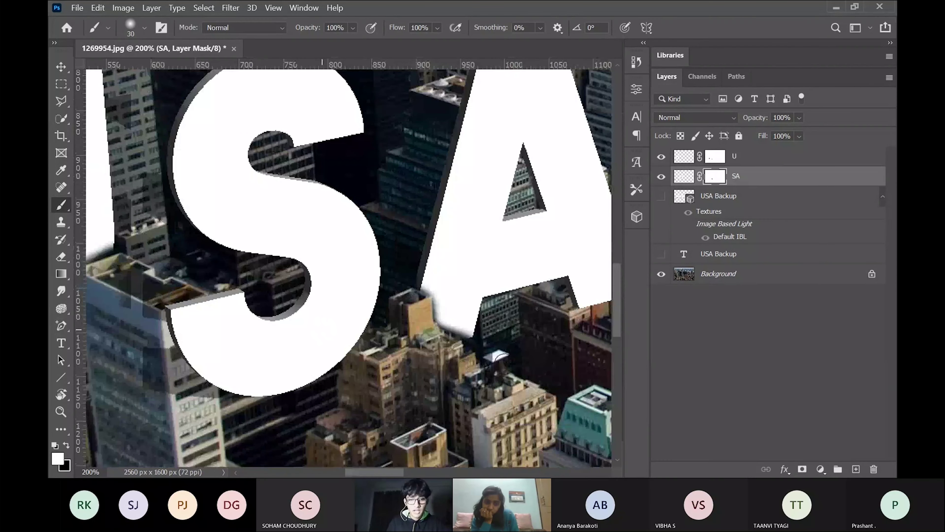
key("x")
mouse_move(359, 370)
left_mouse_down()
mouse_move(350, 351)
mouse_move(392, 331)
mouse_move(353, 351)
mouse_move(351, 381)
mouse_move(353, 345)
mouse_move(371, 345)
mouse_move(375, 331)
mouse_move(354, 321)
mouse_move(356, 302)
mouse_move(330, 347)
left_mouse_up()
key("x")
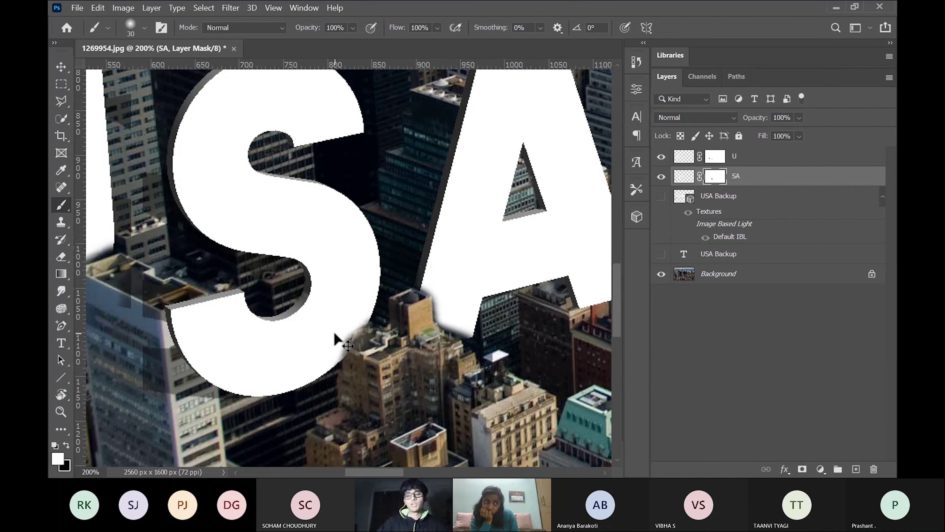
Step: Convert the masked U and SA layers into separate smart objects
key("ctrl+0")
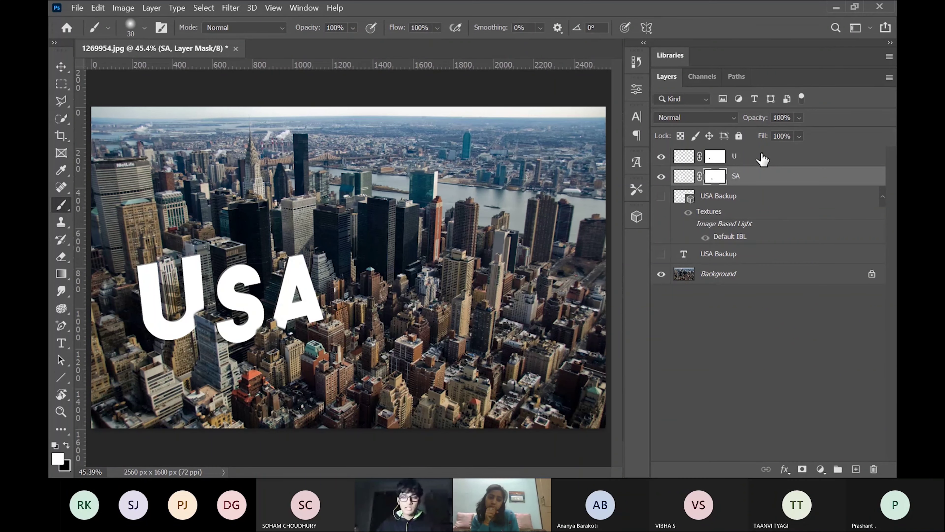
left_click(749, 160)
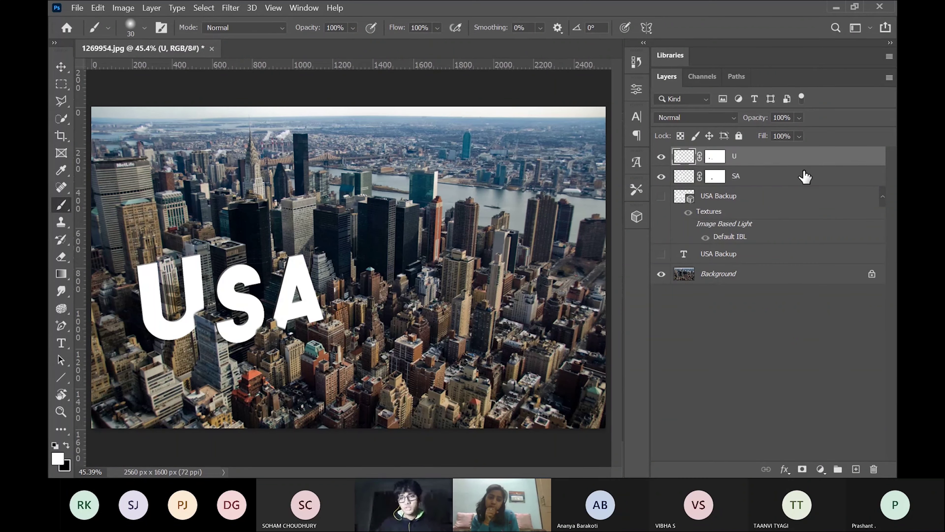
right_click(787, 165)
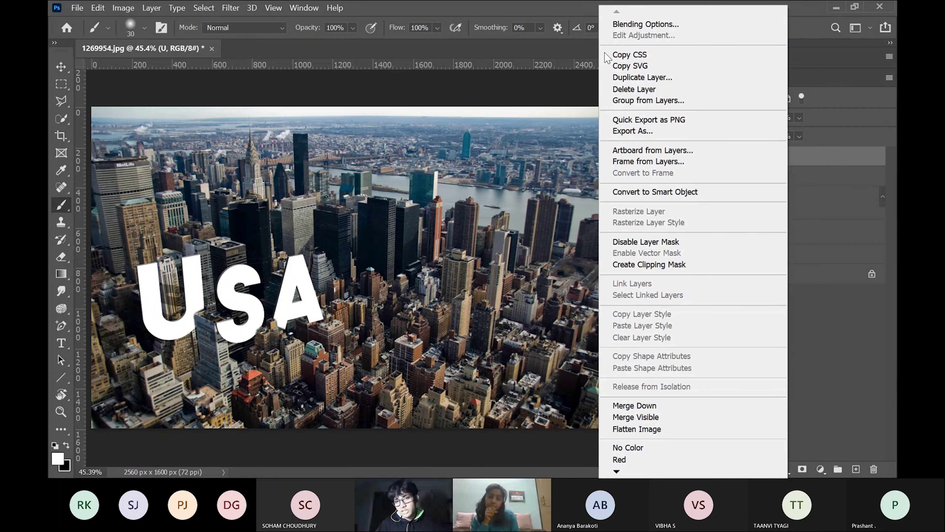
left_click(641, 191)
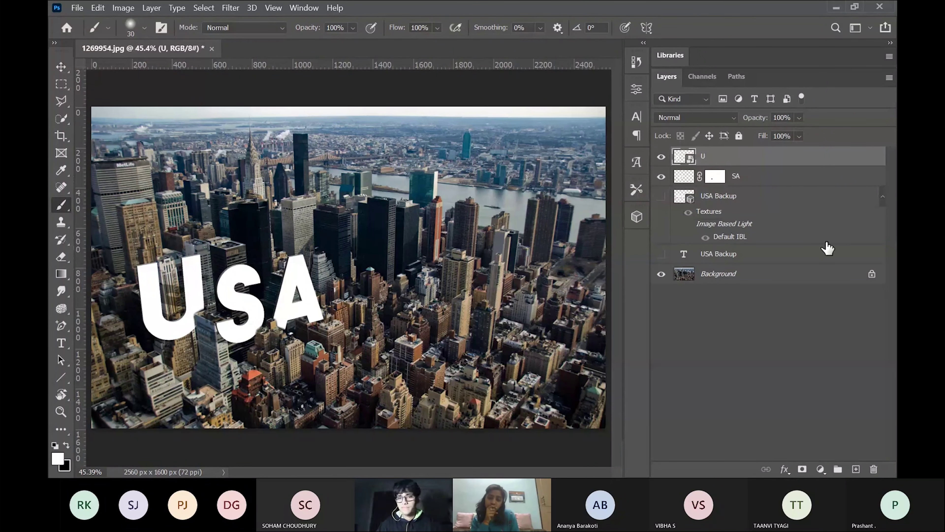
right_click(771, 178)
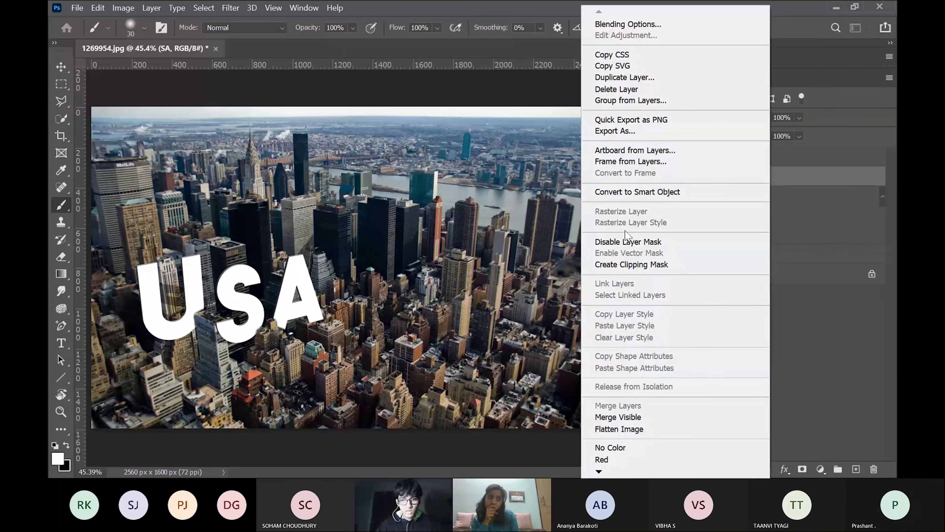
left_click(633, 191)
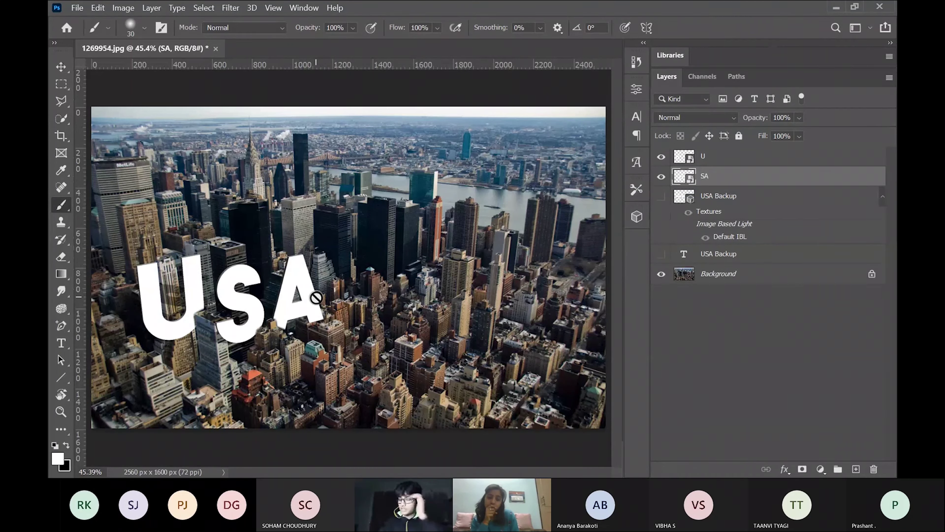
Step: Add a new empty layer directly above SA and name it Building Shadows
left_click(855, 470)
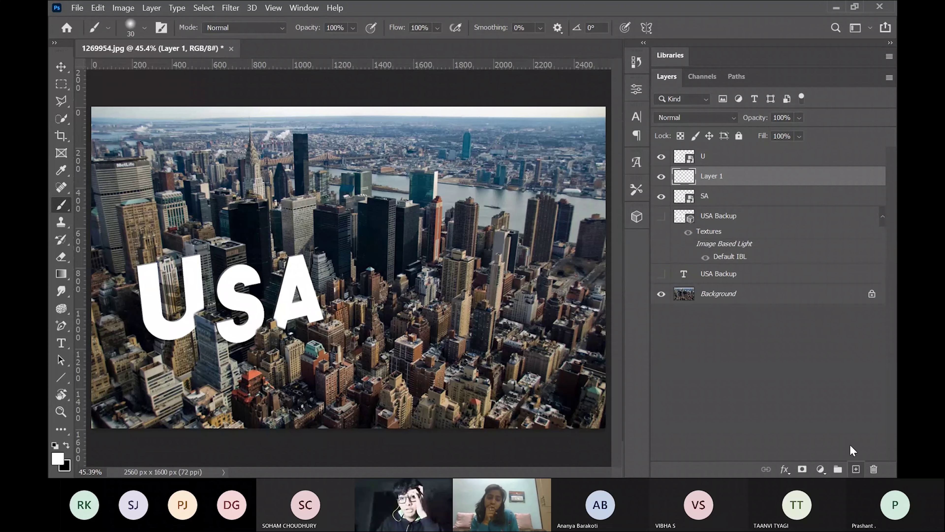
double_click(709, 178)
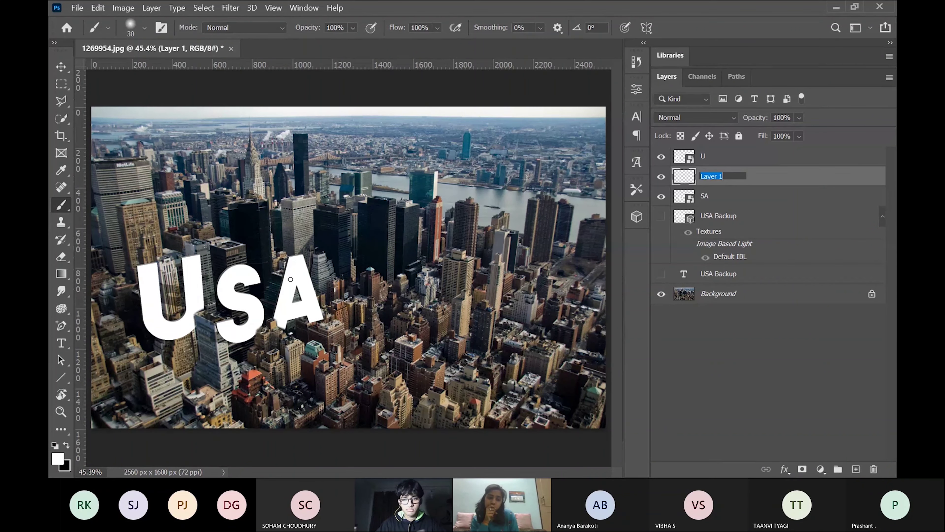
type("Shadows")
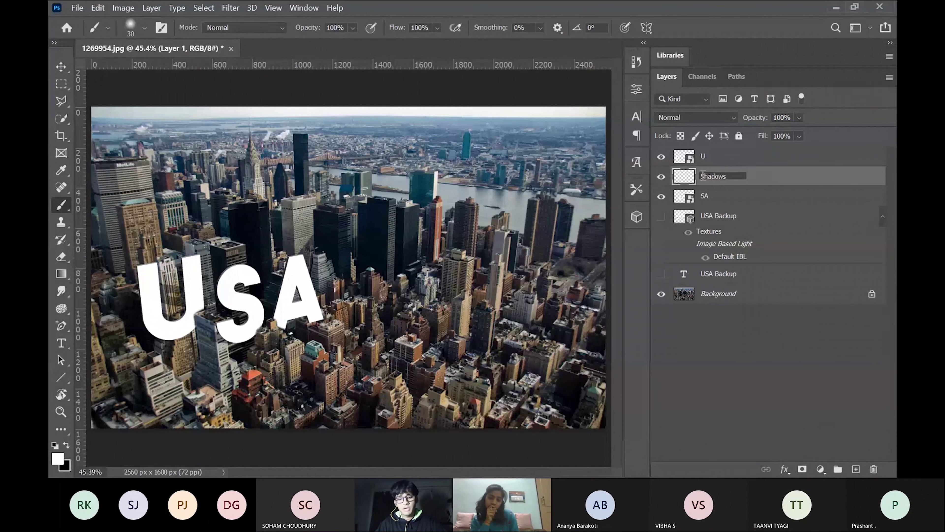
type("Building")
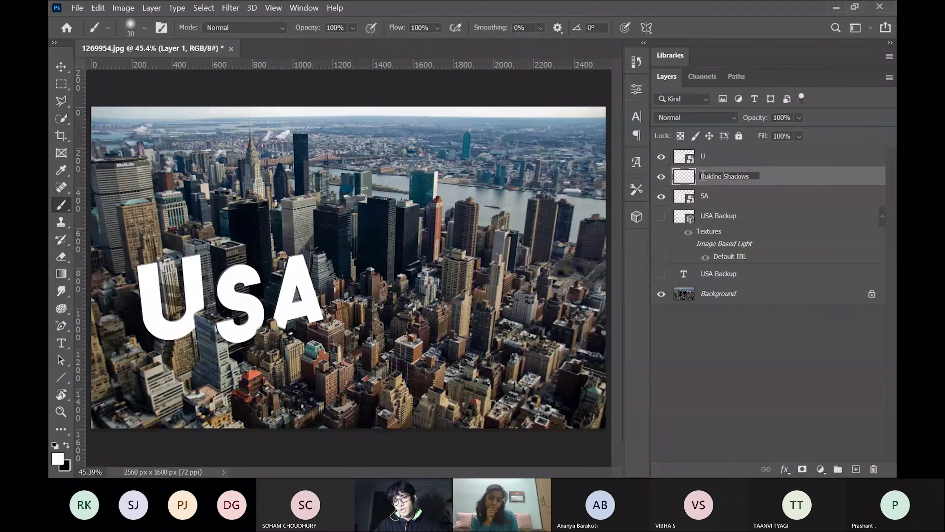
left_click(738, 201)
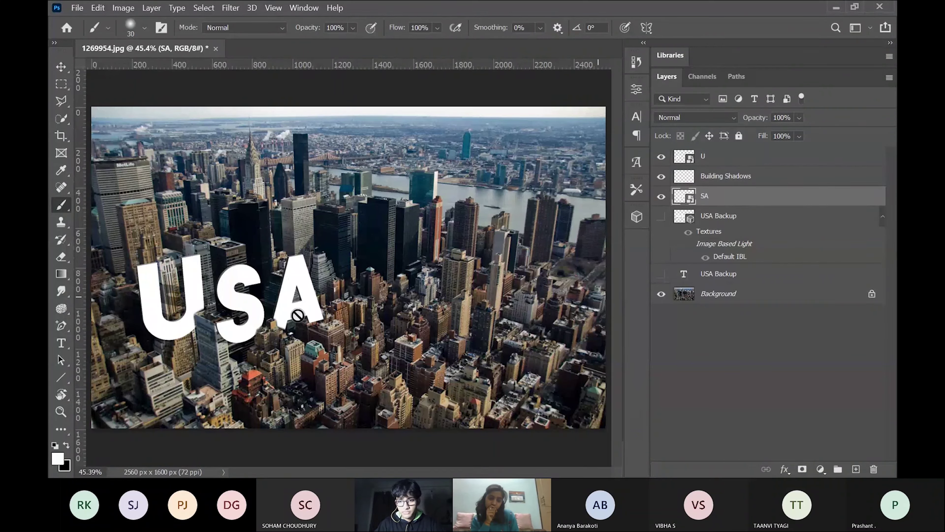
left_click(762, 368)
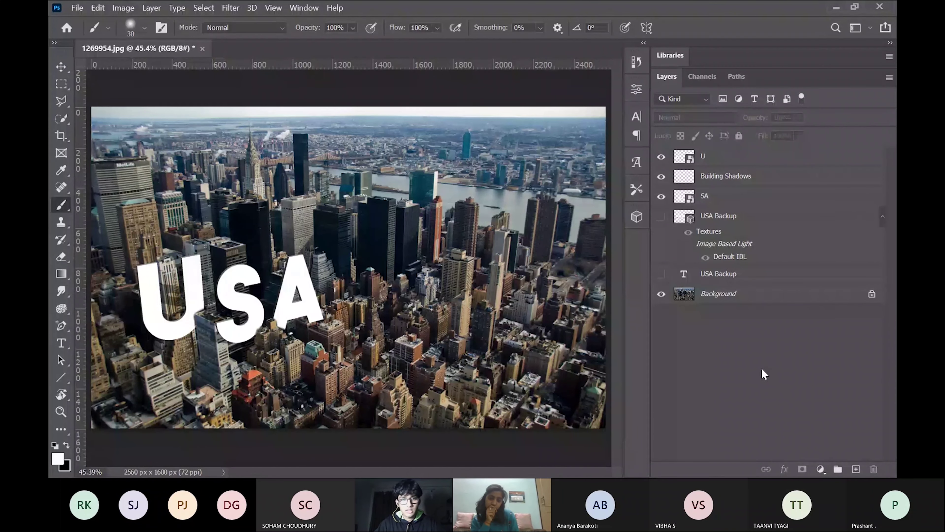
Step: Paint black shadows around and inside the U on the Building Shadows layer with a 200 px soft brush
left_click(756, 180)
scroll(256, 297, "up", 2)
scroll(255, 295, "left", 5)
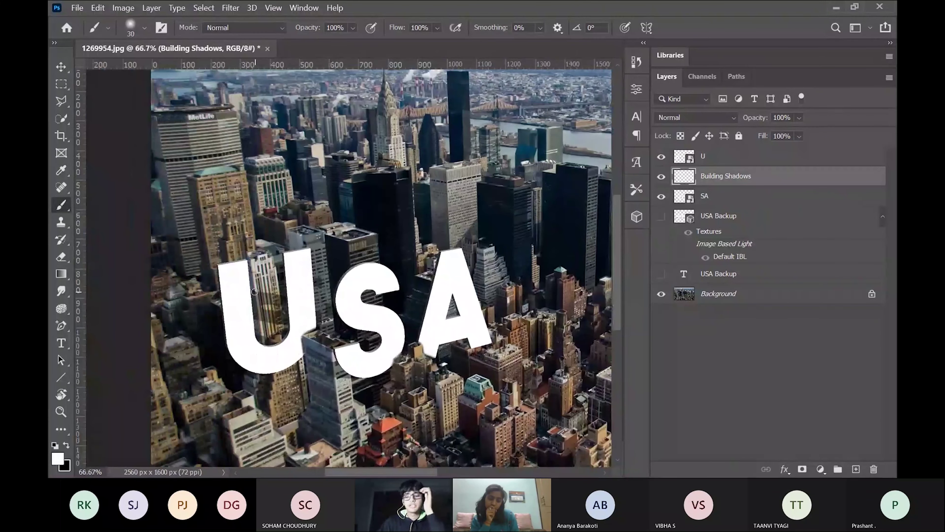
key("bracketright")
key("bracketright")
key("bracketright")
key("bracketright")
key("bracketright")
key("bracketright")
key("bracketright")
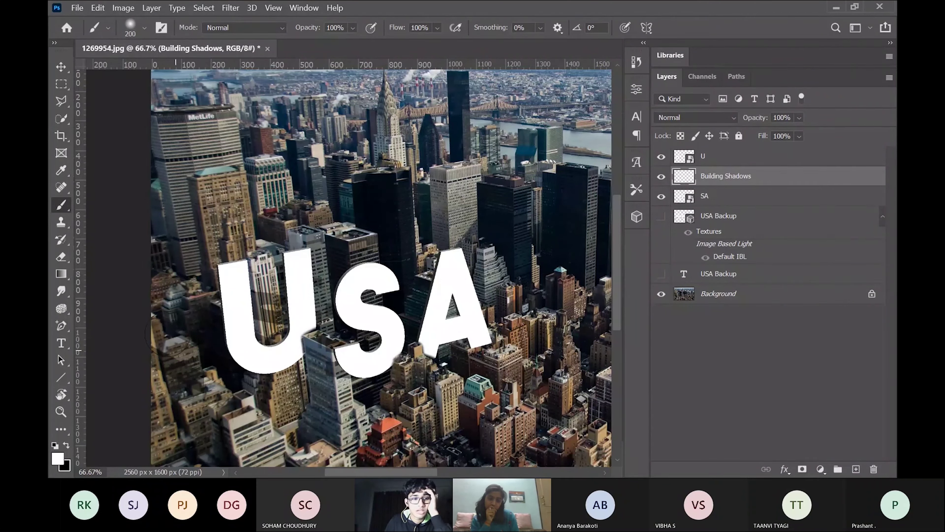
key("x")
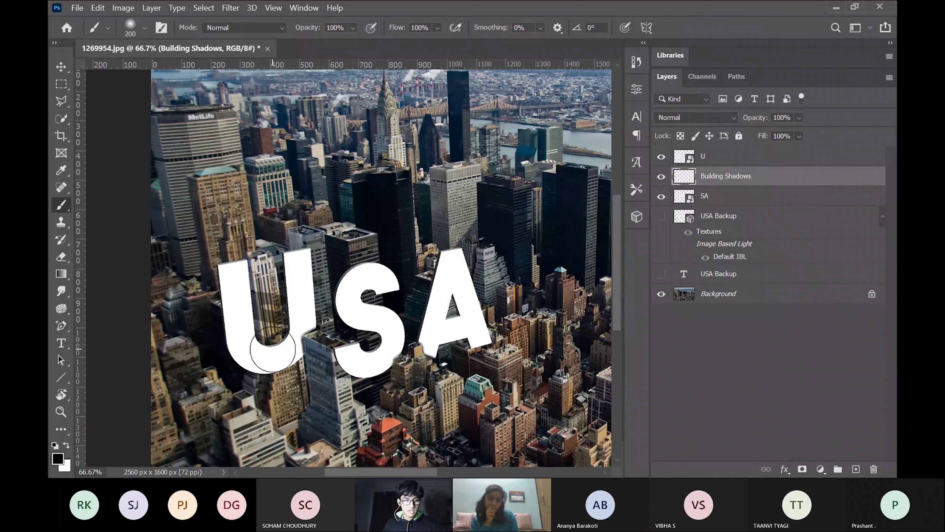
mouse_move(188, 345)
left_mouse_down()
mouse_move(222, 344)
mouse_move(232, 377)
mouse_move(263, 345)
mouse_move(261, 362)
mouse_move(267, 319)
mouse_move(231, 320)
mouse_move(269, 297)
mouse_move(280, 317)
mouse_move(288, 294)
mouse_move(268, 357)
mouse_move(354, 308)
left_mouse_up()
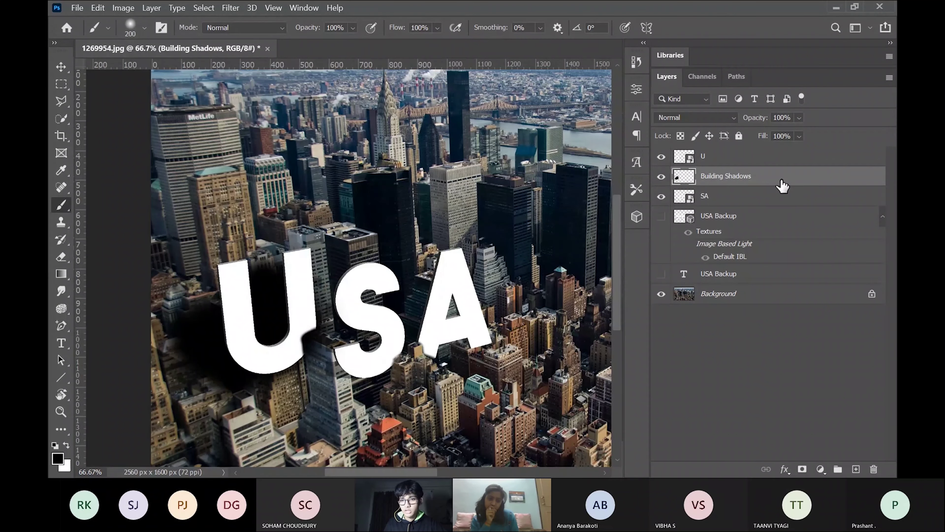
Step: Extend the black shadow painting across the S and A, and move the Building Shadows layer beneath SA
mouse_move(357, 354)
left_mouse_down()
mouse_move(332, 356)
mouse_move(407, 324)
left_mouse_up()
key("ctrl+z")
mouse_move(354, 345)
left_mouse_down()
mouse_move(356, 314)
mouse_move(368, 285)
mouse_move(383, 344)
mouse_move(395, 354)
mouse_move(434, 345)
mouse_move(461, 322)
mouse_move(473, 327)
mouse_move(424, 283)
mouse_move(385, 282)
mouse_move(449, 327)
left_mouse_up()
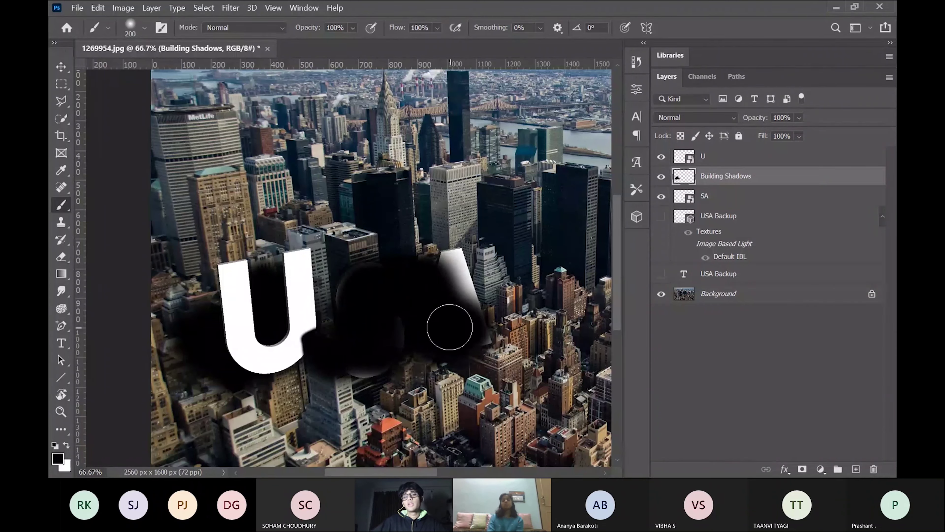
left_click_drag(757, 151, 763, 217)
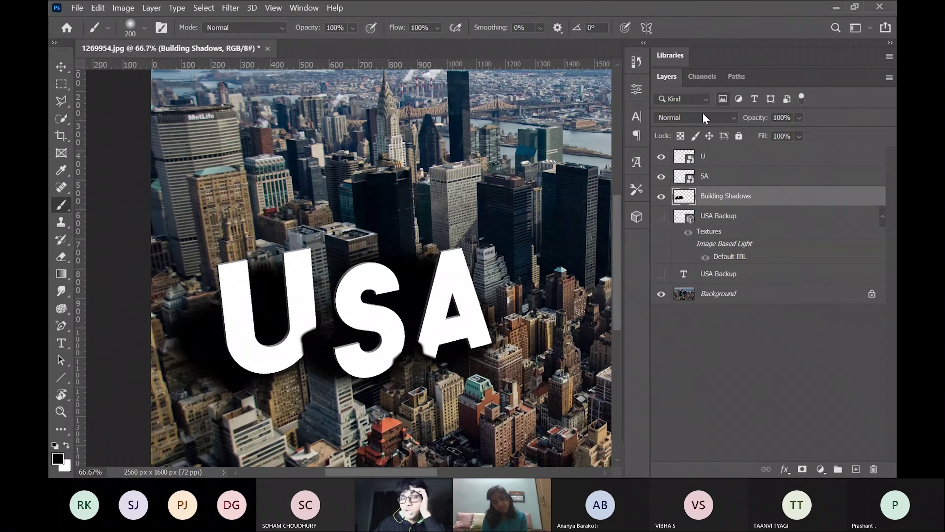
Step: Set the Building Shadows layer to 23% opacity with the Darken blend mode
left_click(799, 118)
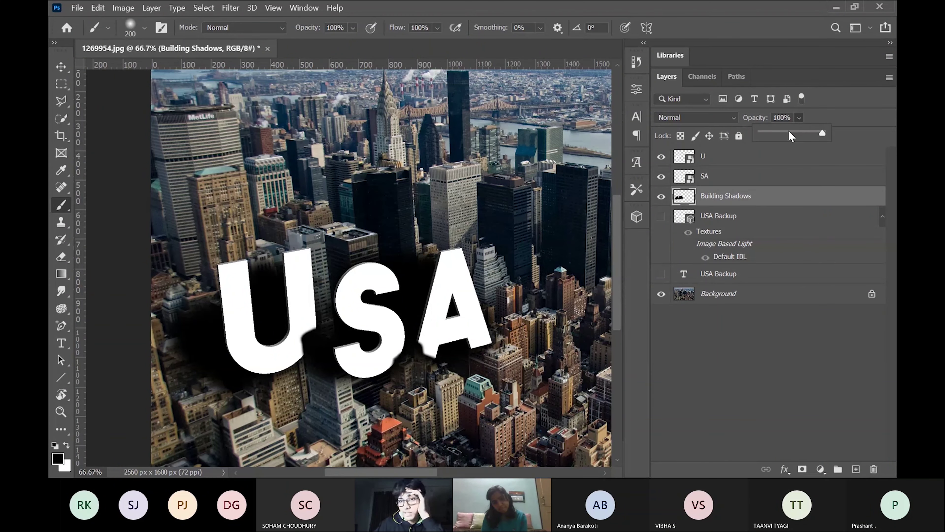
left_click_drag(791, 137, 785, 135)
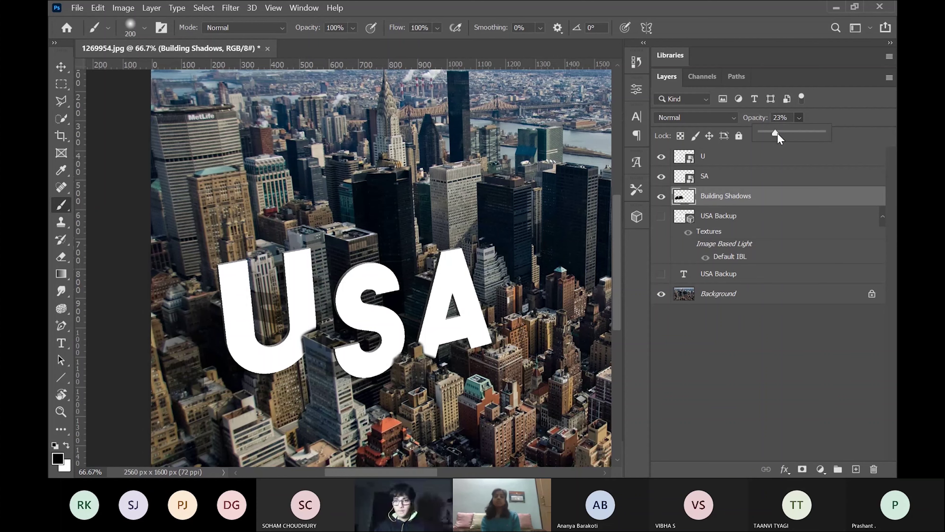
left_click(712, 119)
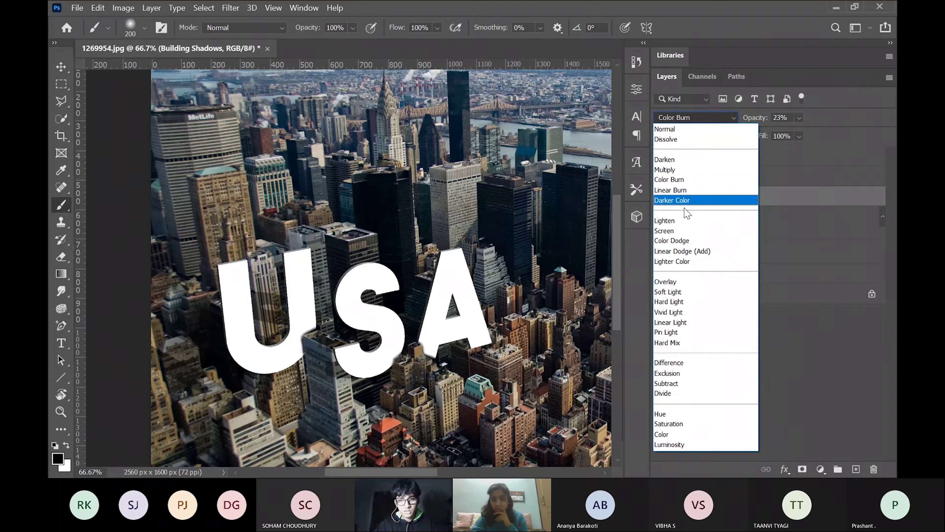
left_click(674, 159)
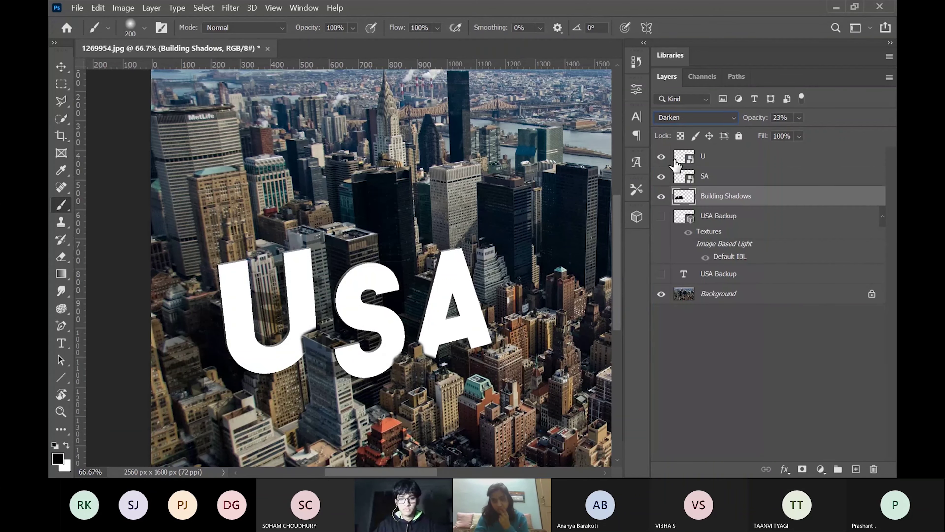
key("ctrl+0")
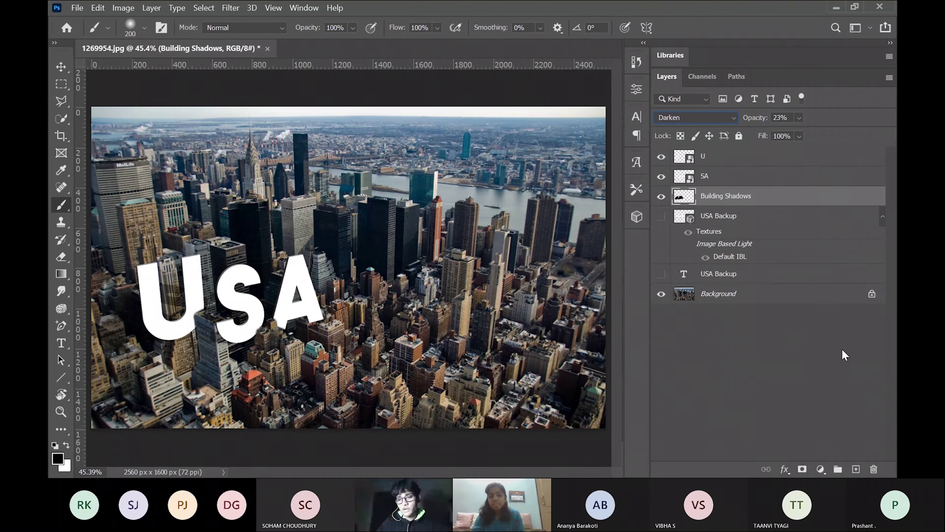
key("ctrl+z")
Step: Add a black (000000) Solid Color fill layer directly above the U layer
left_click(752, 164)
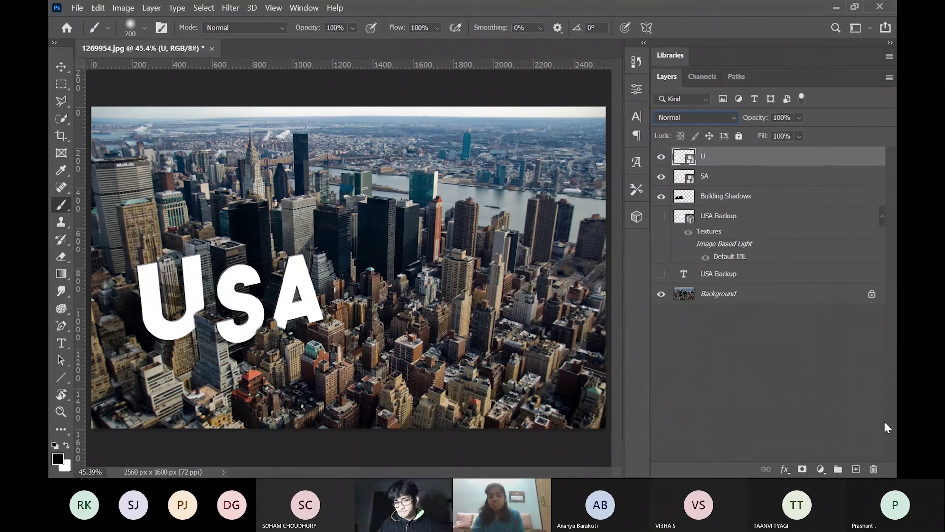
left_click(819, 470)
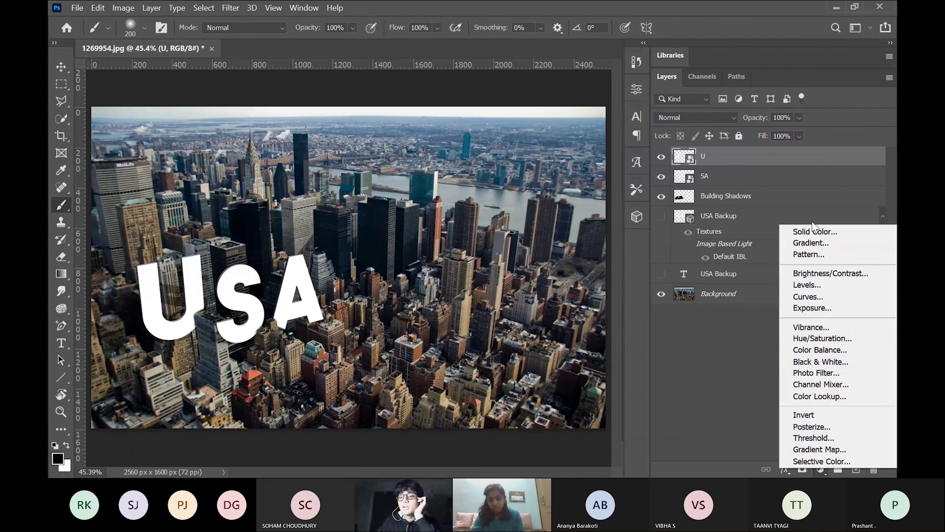
left_click(810, 232)
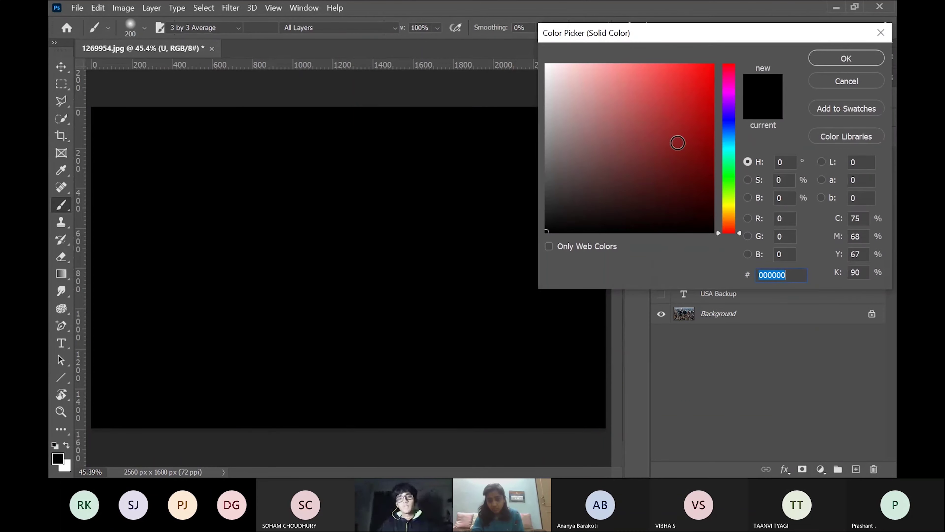
left_click(835, 60)
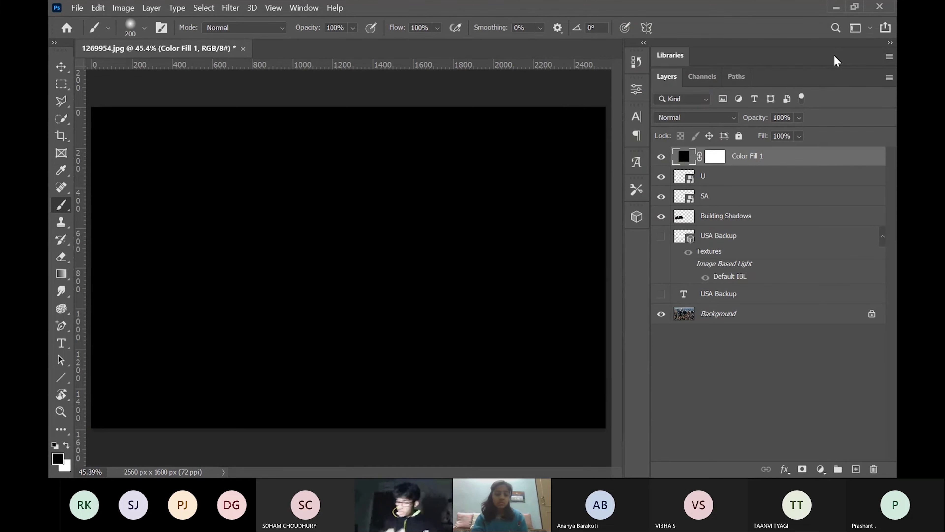
left_click(725, 423)
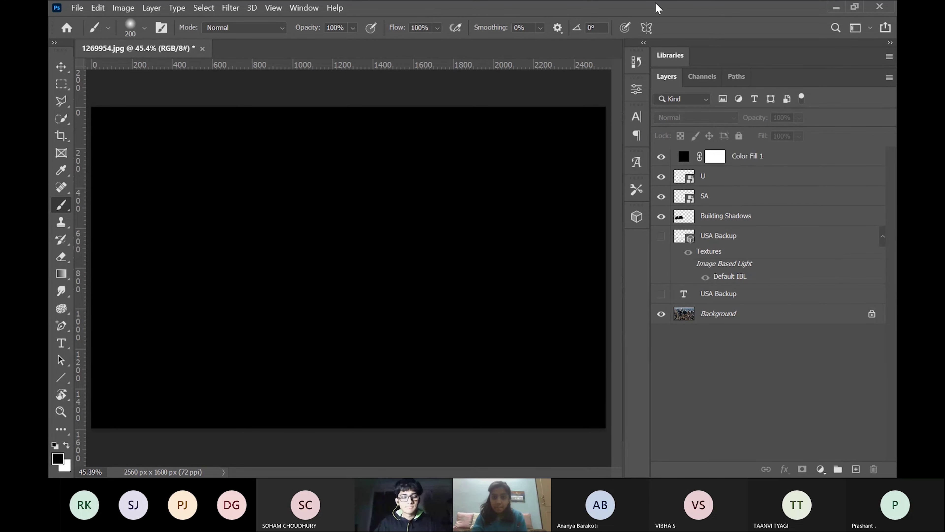
key("super")
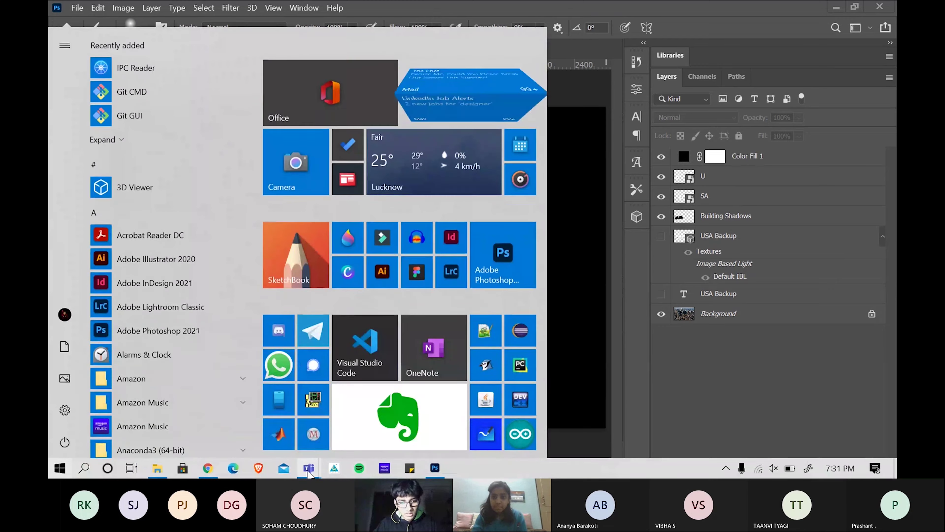
mouse_move(308, 470)
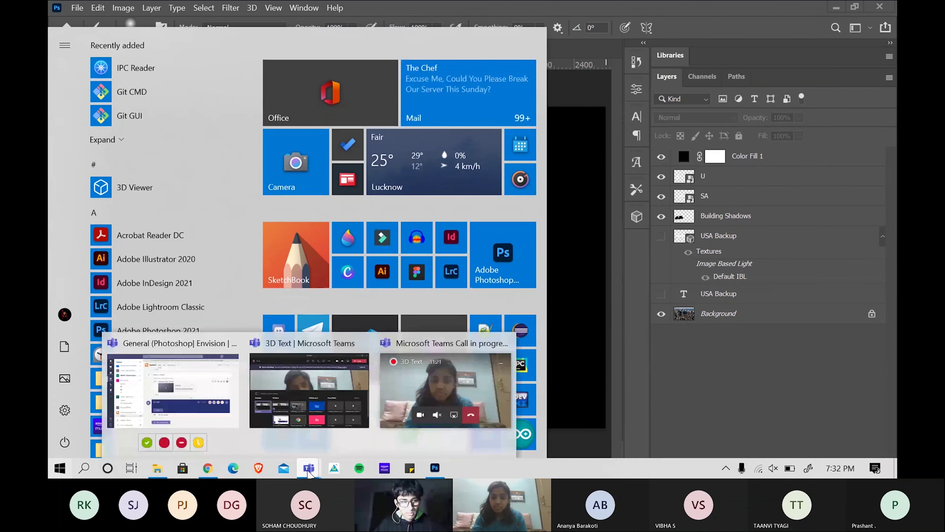
left_click(291, 391)
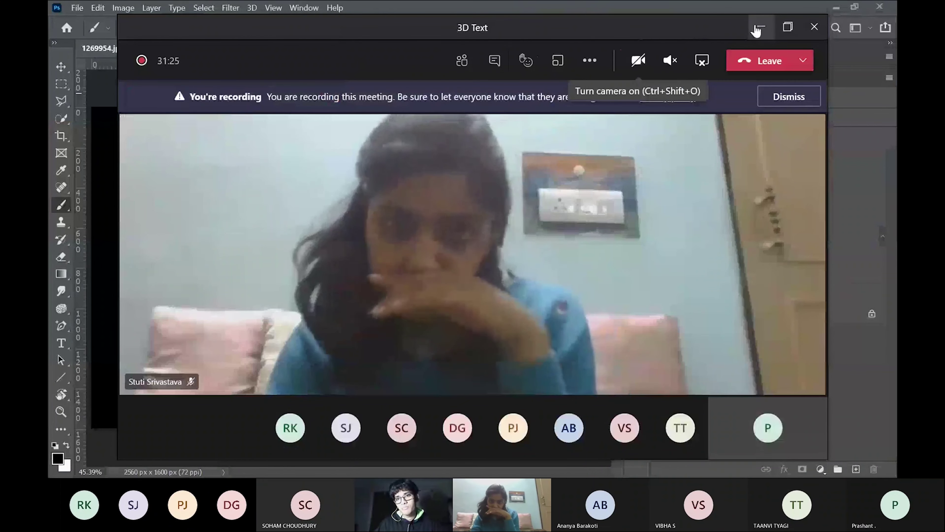
left_click(760, 29)
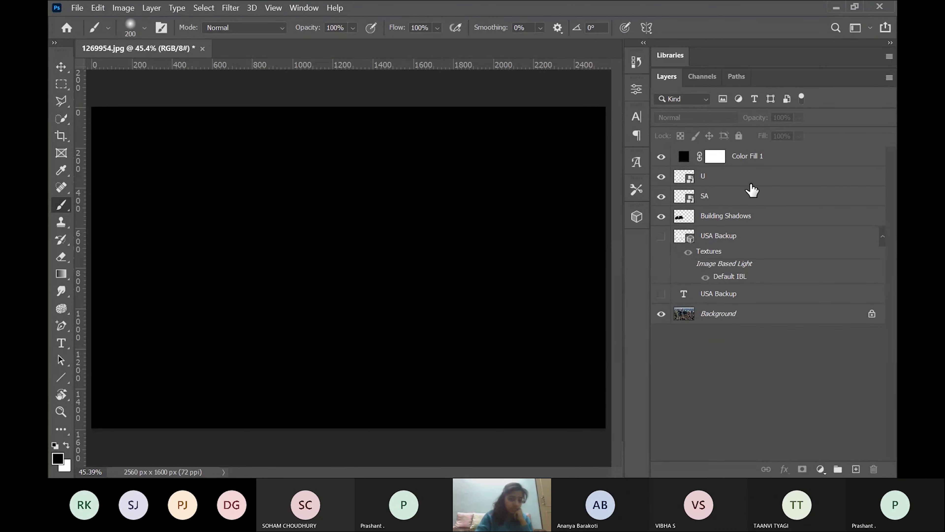
Step: Invert the layer mask of Color Fill 1 to black
left_click(716, 157)
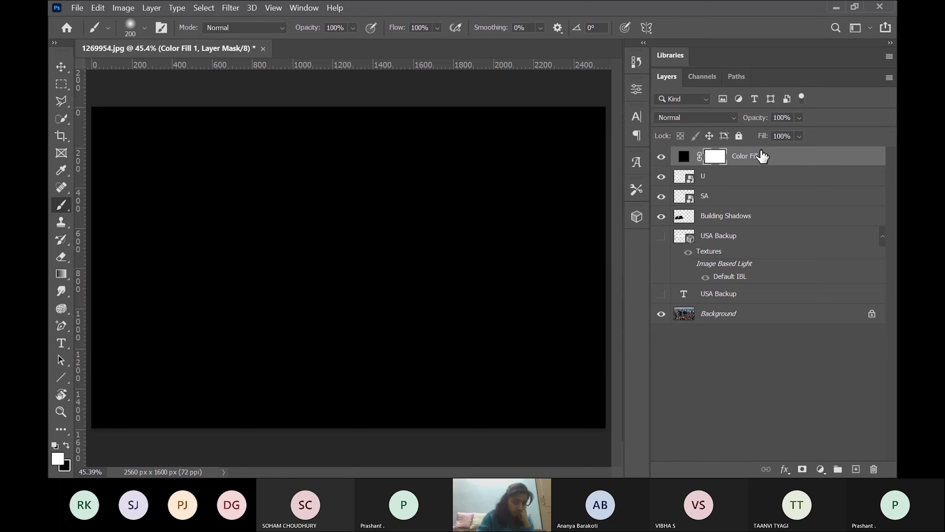
key("ctrl+i")
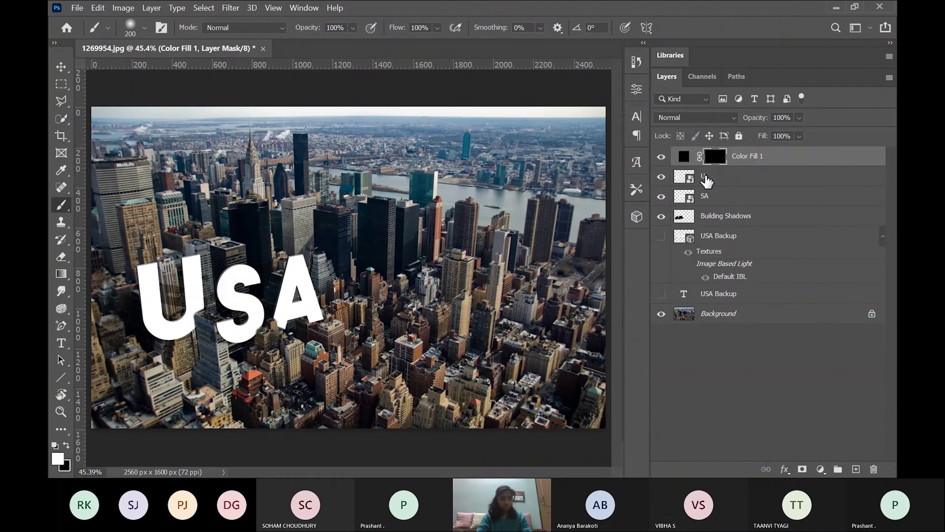
Step: Group the U and SA layers and name the group Text
left_click(727, 181)
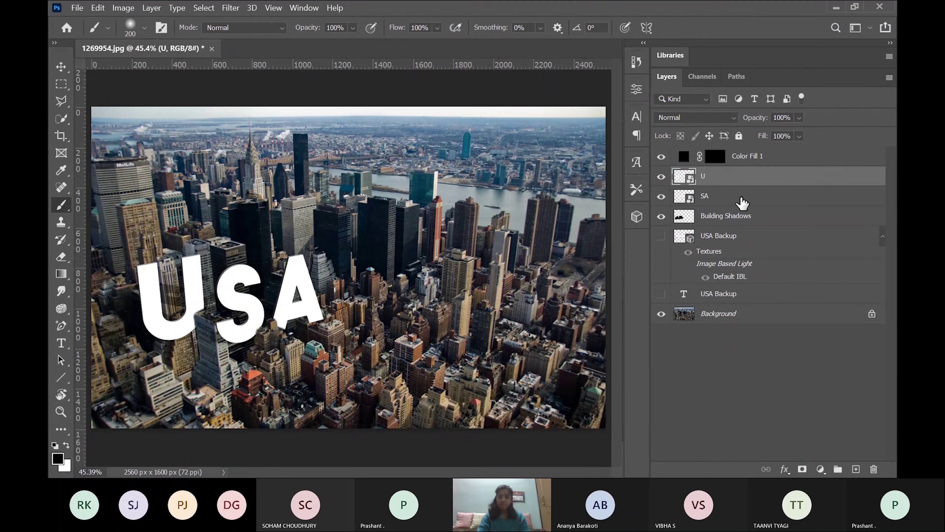
left_click(742, 203, "shift")
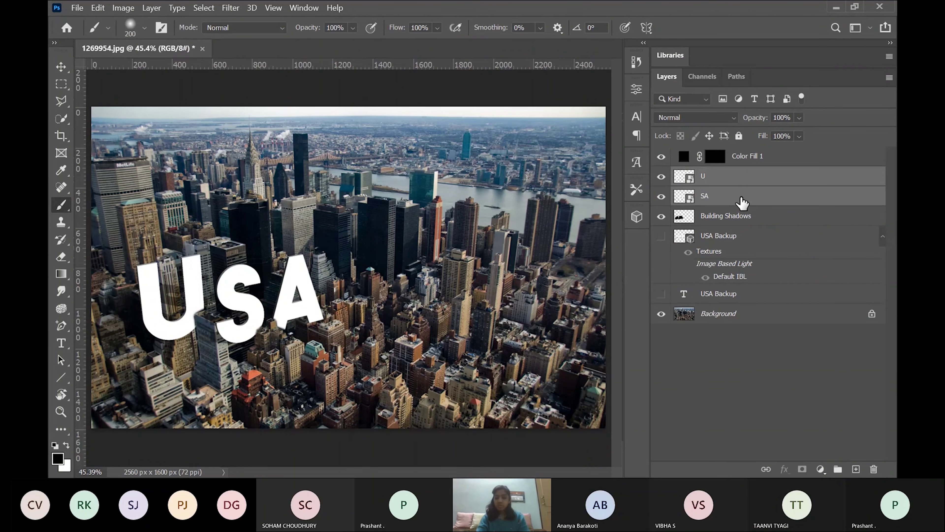
key("ctrl+g")
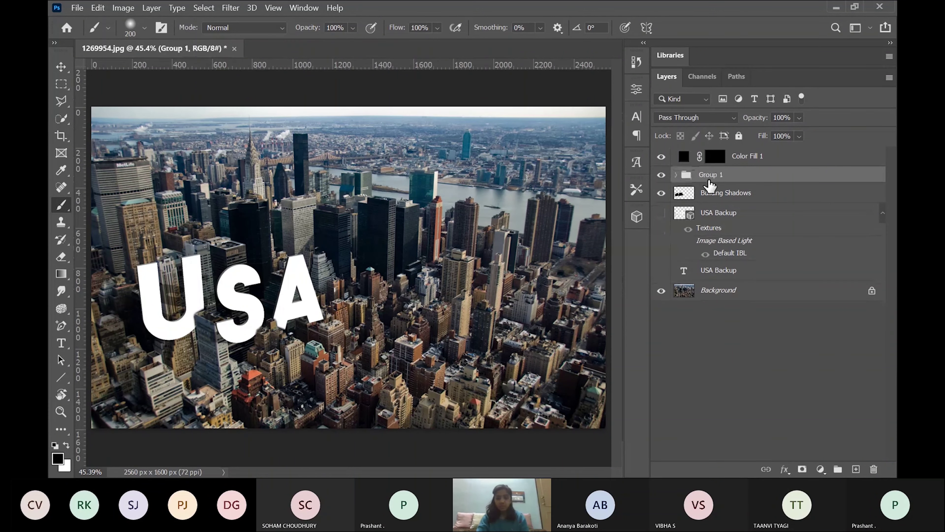
double_click(713, 177)
type("Text")
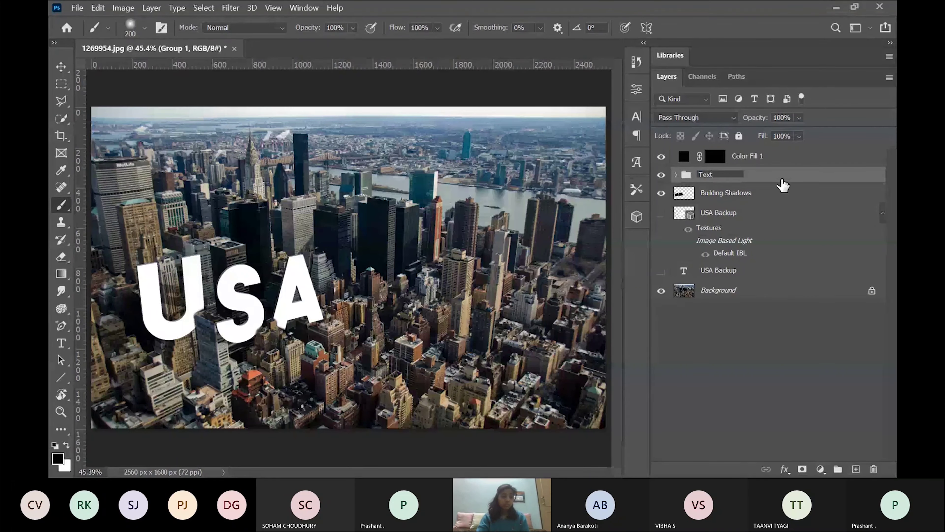
key("Return")
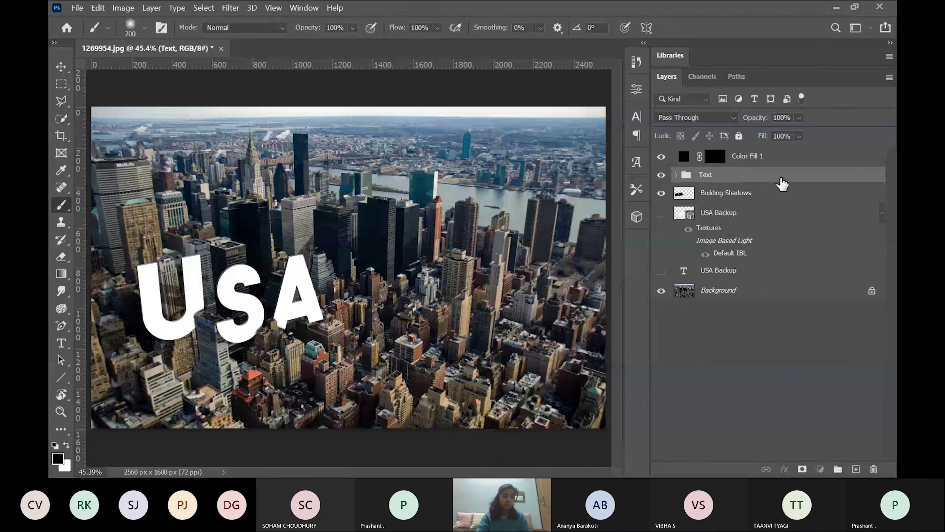
Step: Clip the Color Fill 1 layer to the Text group with a clipping mask
left_click(801, 164)
right_click(799, 159)
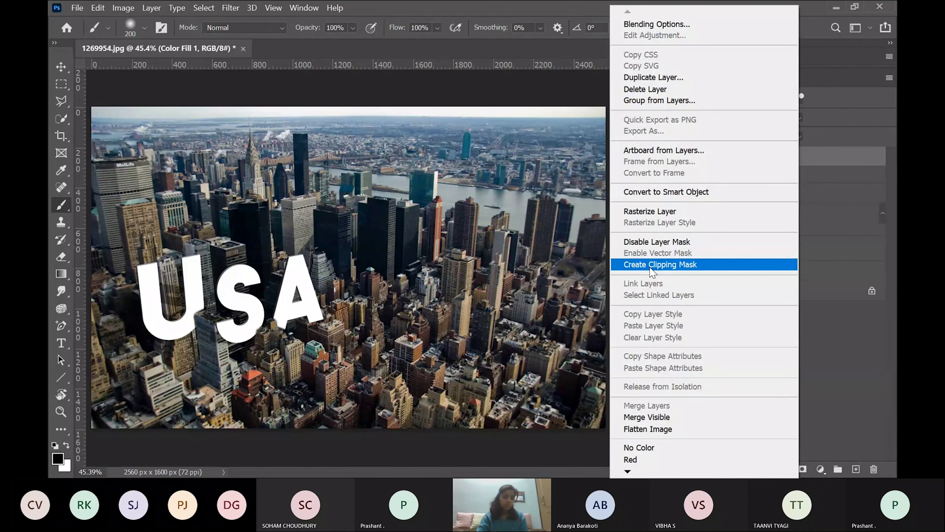
left_click(828, 164)
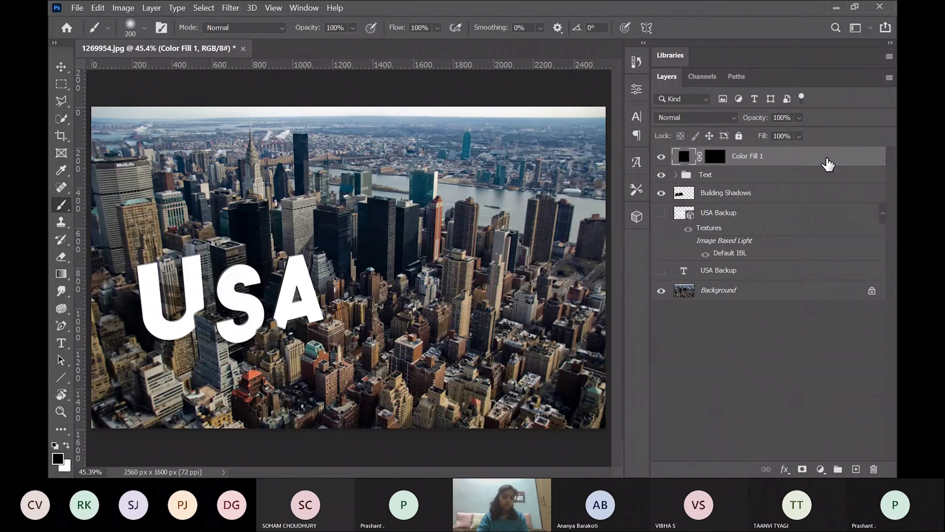
left_click(780, 159, "alt")
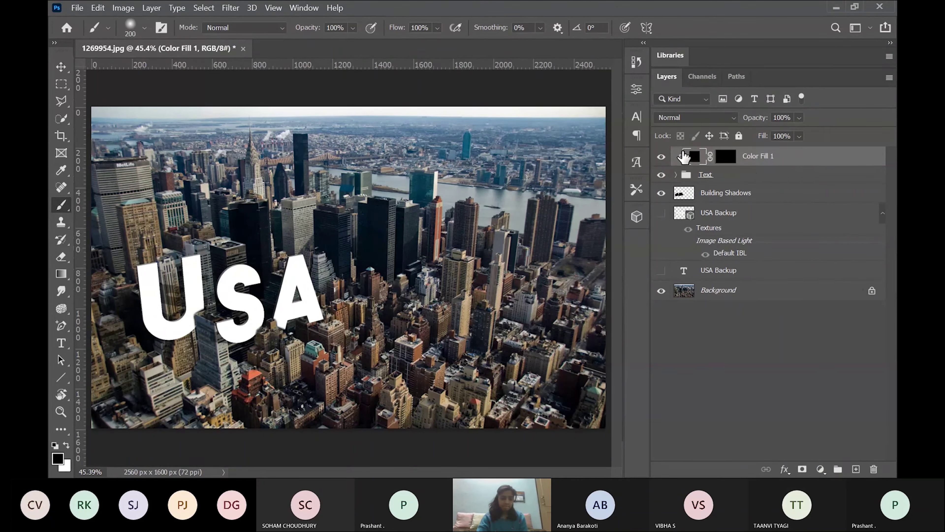
Step: Activate the layer mask of Color Fill 1 with white as the foreground color
left_click(727, 164)
key("x")
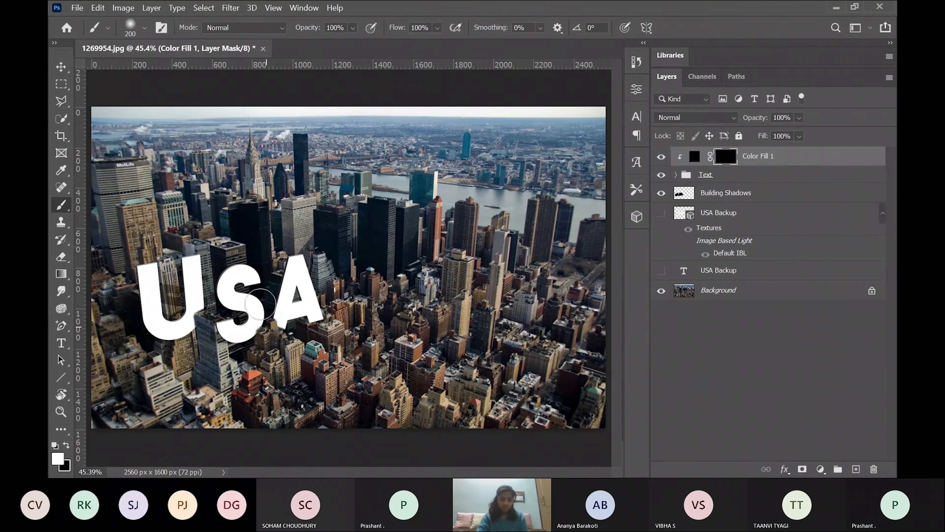
left_click_drag(134, 316, 168, 354)
key("ctrl+z")
key("ctrl+z")
Step: Paint white shading across the lower parts of U, S and A on the mask, using 37% brush opacity and 45% flow
left_click(353, 29)
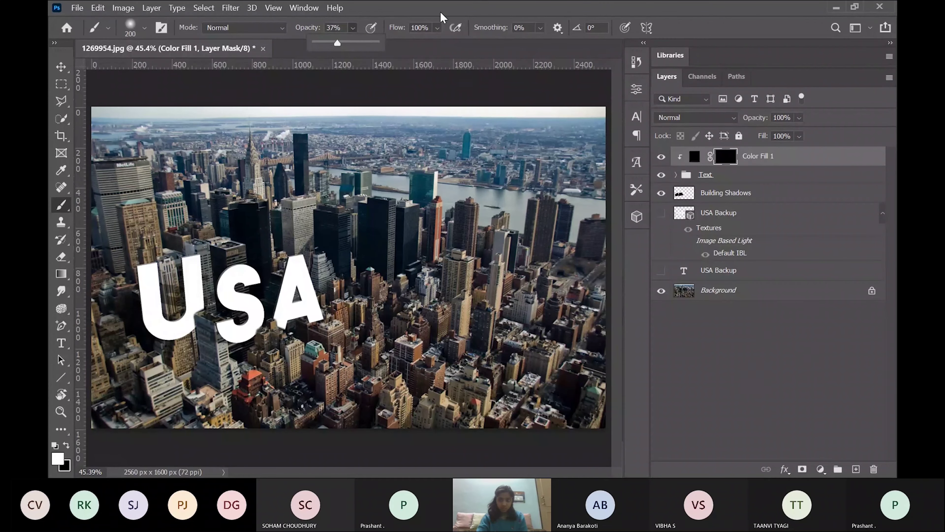
left_click(438, 29)
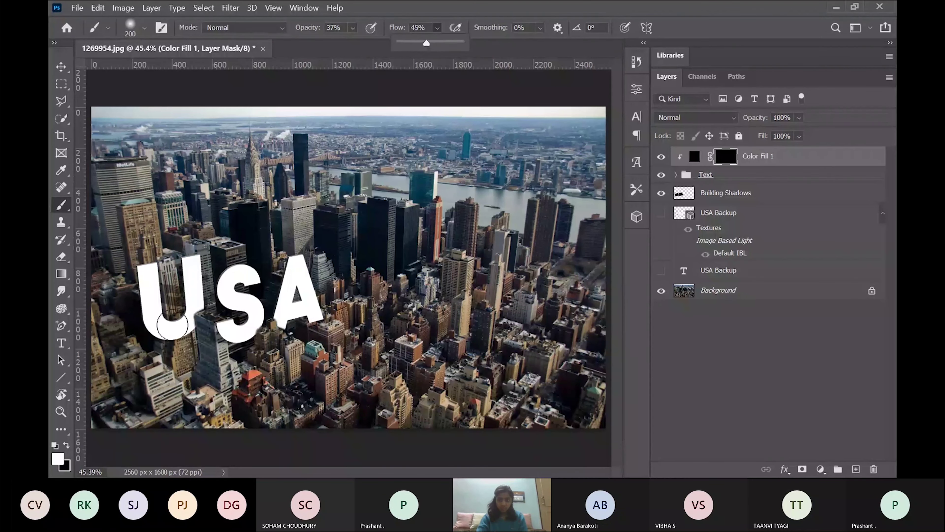
mouse_move(143, 306)
left_mouse_down()
mouse_move(152, 331)
mouse_move(179, 344)
mouse_move(207, 283)
mouse_move(142, 327)
mouse_move(262, 335)
mouse_move(259, 302)
mouse_move(222, 304)
mouse_move(238, 272)
mouse_move(302, 261)
mouse_move(331, 320)
mouse_move(274, 333)
mouse_move(279, 315)
mouse_move(298, 316)
left_mouse_up()
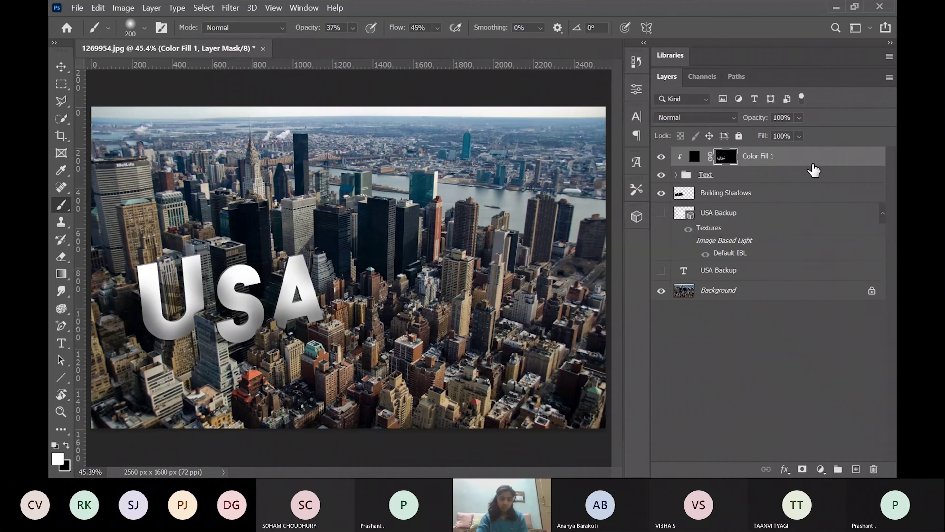
Step: Duplicate the Color Fill 1 layer, clip the copy to the Text group and activate the copy's mask
key("ctrl+2")
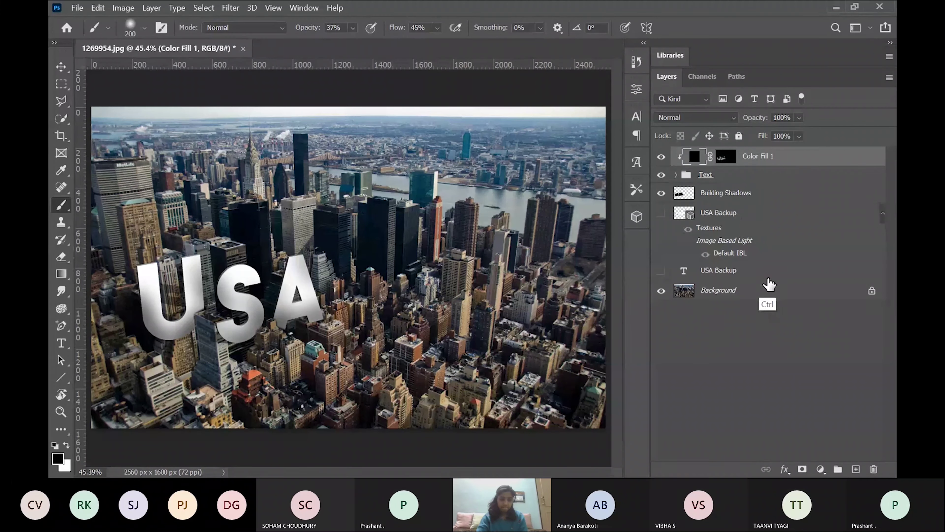
key("ctrl+j")
key("alt")
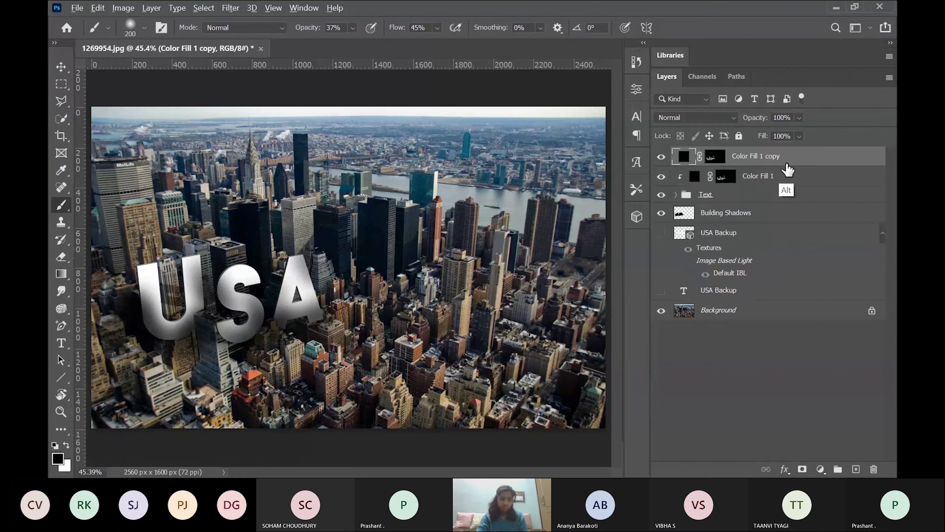
left_click(786, 159, "alt")
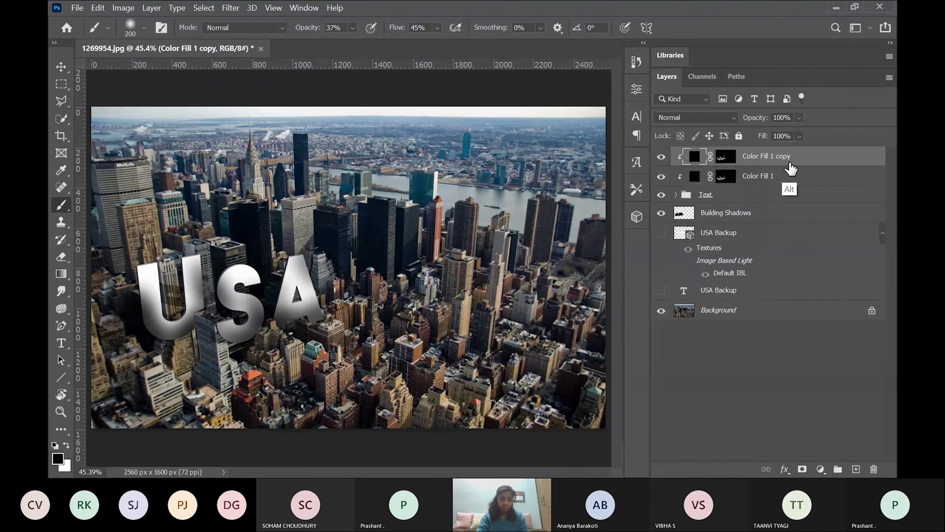
left_click(726, 157)
Step: Try to blacken the mask of Color Fill 1 copy with the Paint Bucket Tool and by inverting it
key("x")
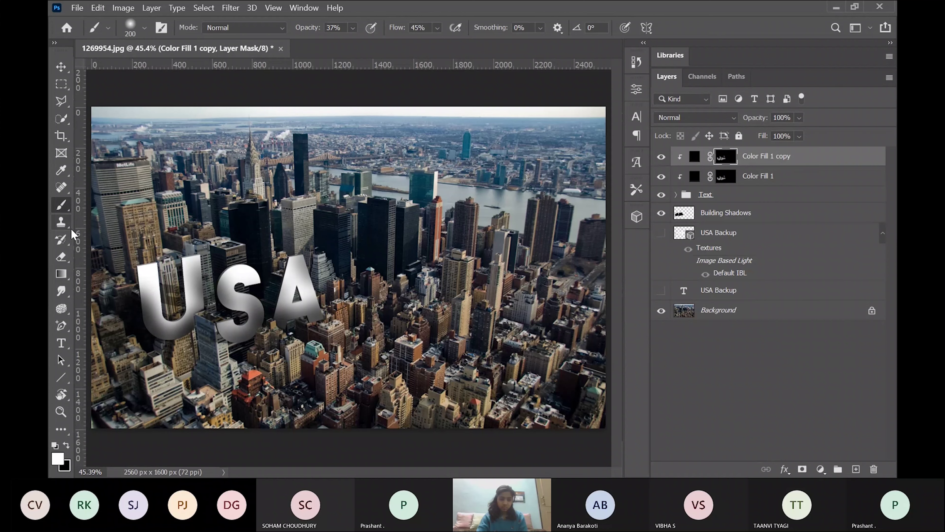
left_click(61, 275)
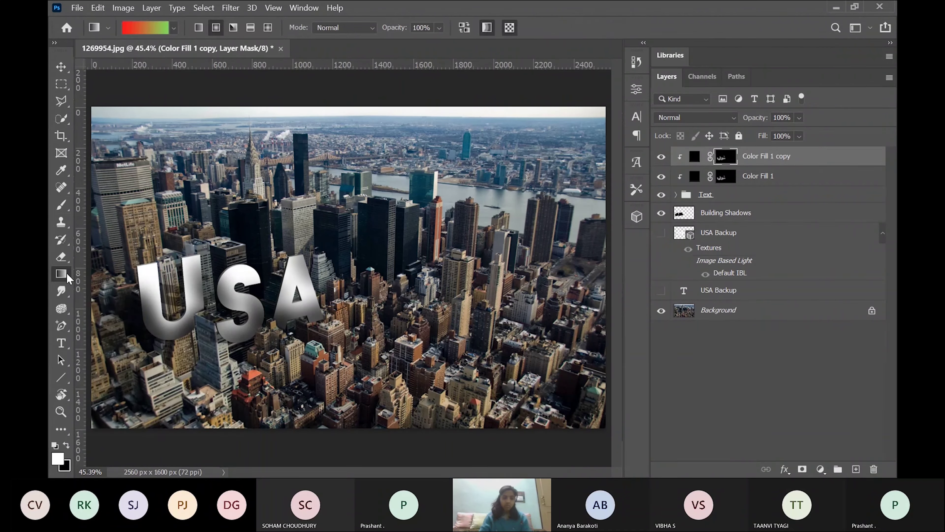
right_click(60, 274)
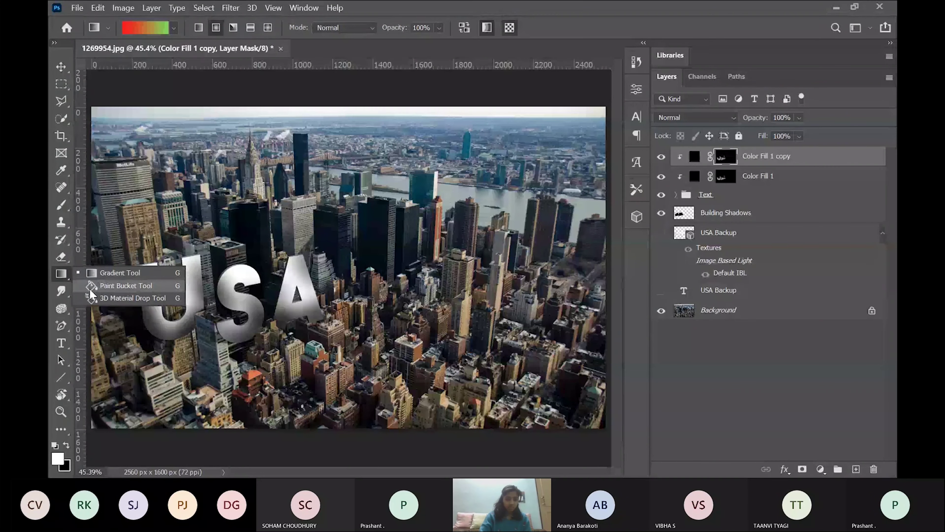
left_click(112, 286)
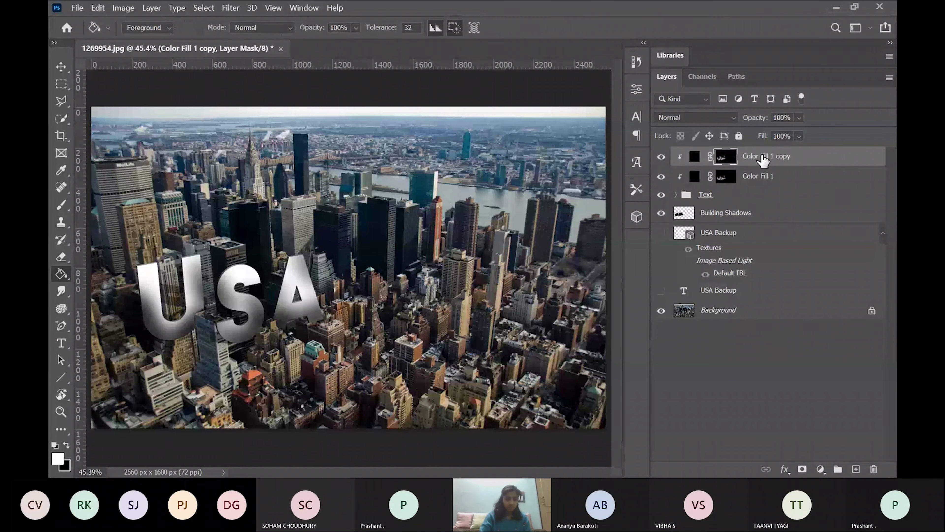
key("x")
left_click(380, 246)
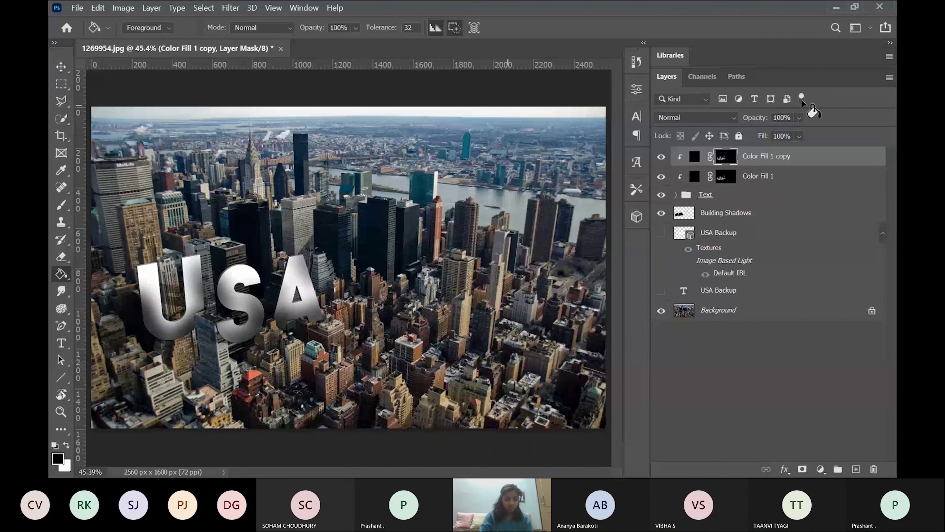
key("ctrl+i")
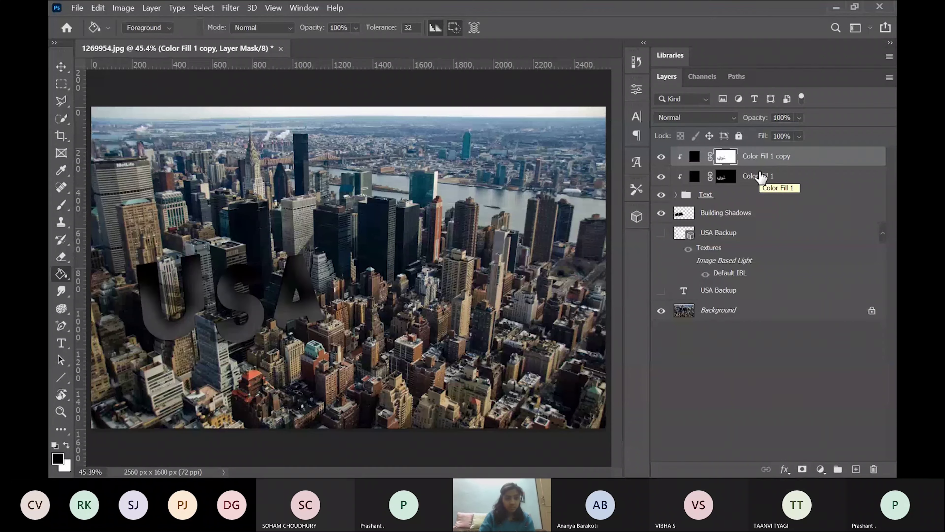
key("ctrl+i")
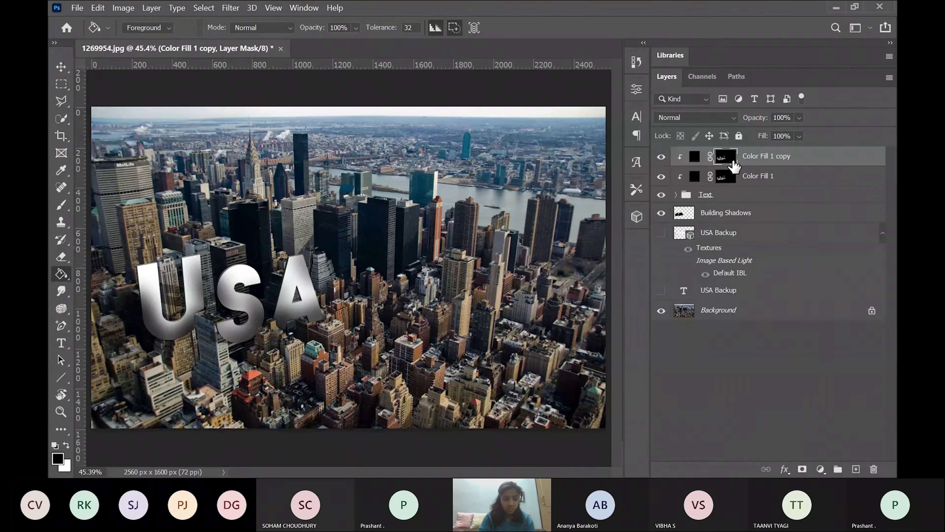
Step: Fill the mask of Color Fill 1 copy entirely with Black
key("shift+F5")
left_click(468, 119)
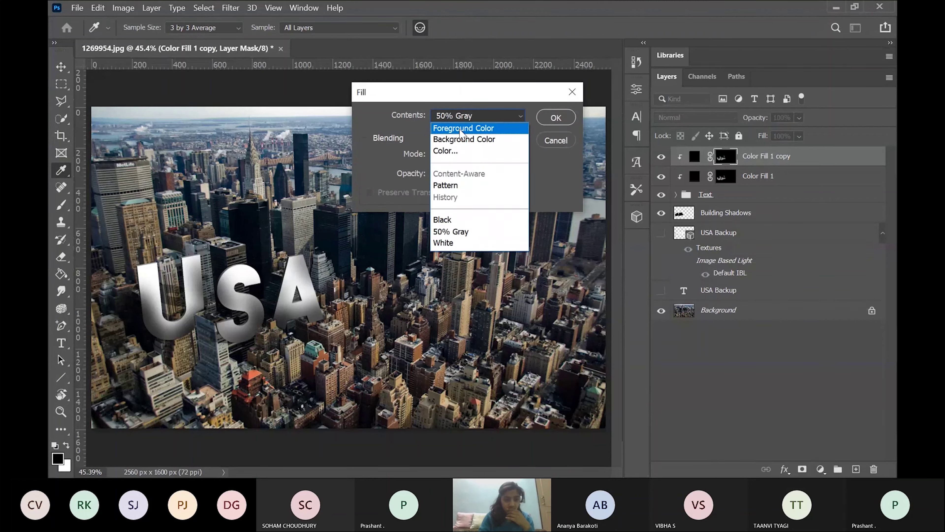
left_click(443, 220)
left_click(562, 118)
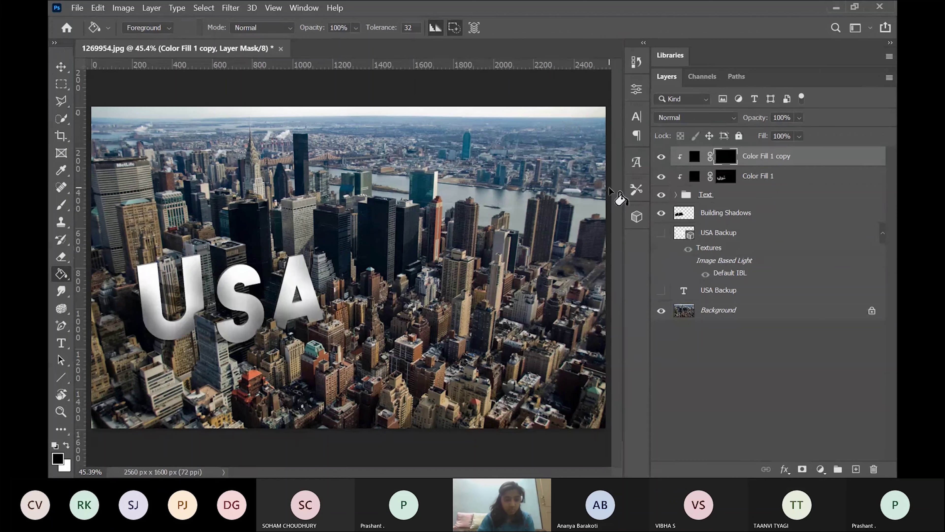
Step: Paint white shading across the U, S and A on the Color Fill 1 copy mask with a 200 px brush at 37% opacity, 45% flow
left_click(62, 209)
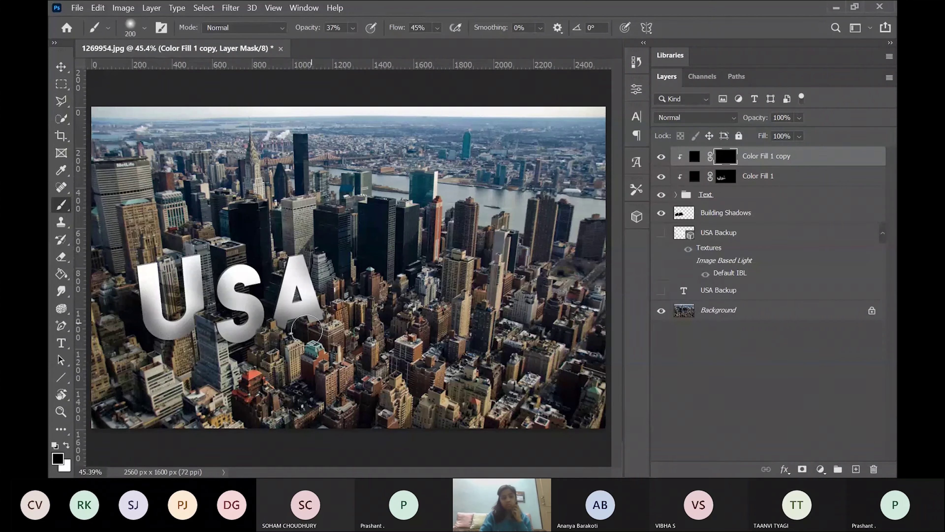
key("x")
mouse_move(182, 296)
left_mouse_down()
mouse_move(133, 293)
mouse_move(144, 325)
mouse_move(175, 341)
mouse_move(250, 338)
mouse_move(248, 355)
mouse_move(225, 346)
mouse_move(340, 311)
mouse_move(345, 286)
mouse_move(328, 292)
mouse_move(279, 265)
left_mouse_up()
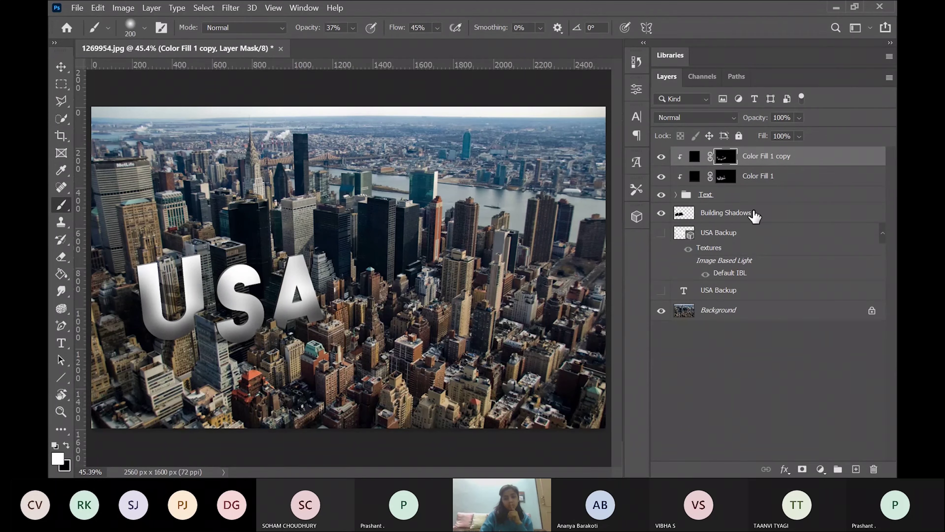
Step: Add a Solid Color fill layer in dark purple above Color Fill 1 copy
left_click(821, 469)
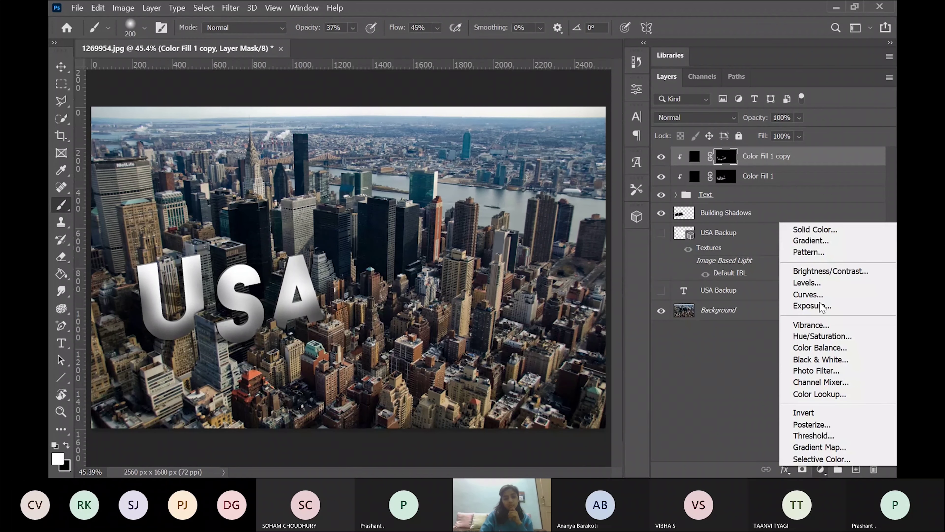
left_click(805, 232)
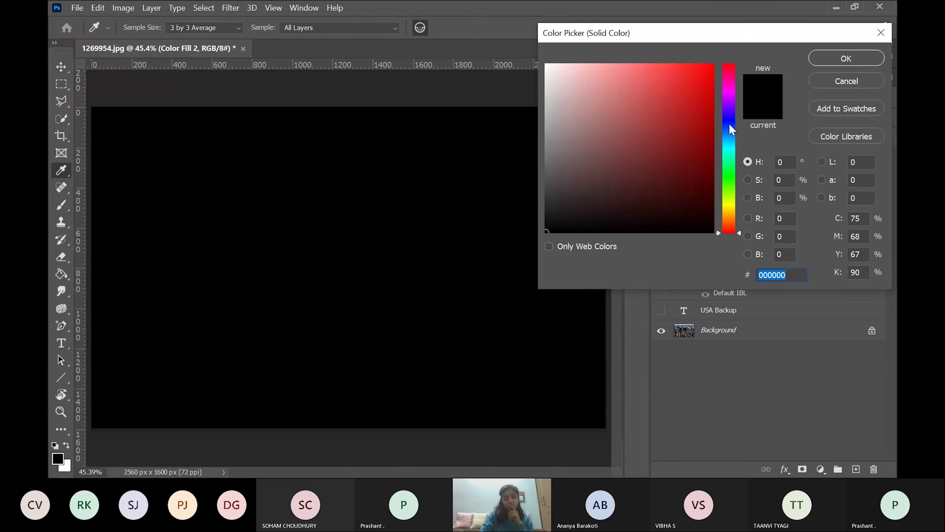
left_click(730, 94)
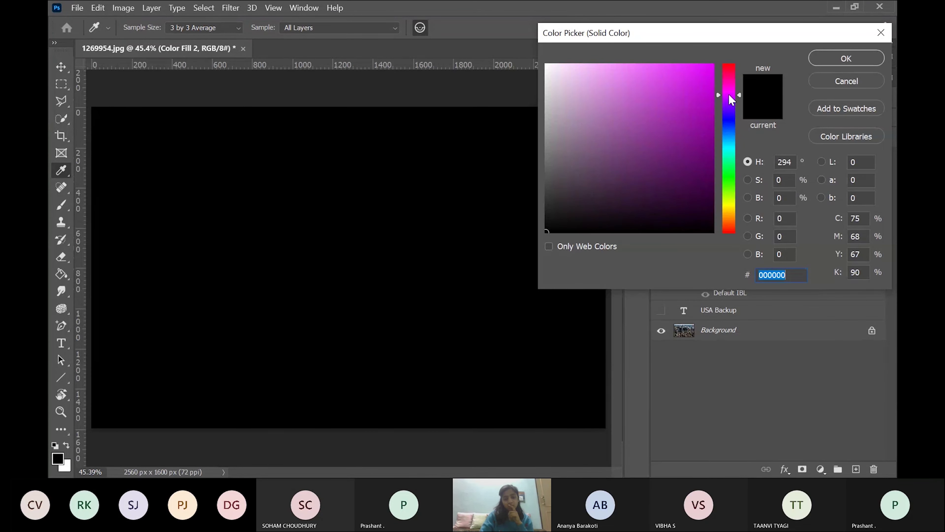
left_click(681, 177)
left_click(697, 163)
left_click(834, 60)
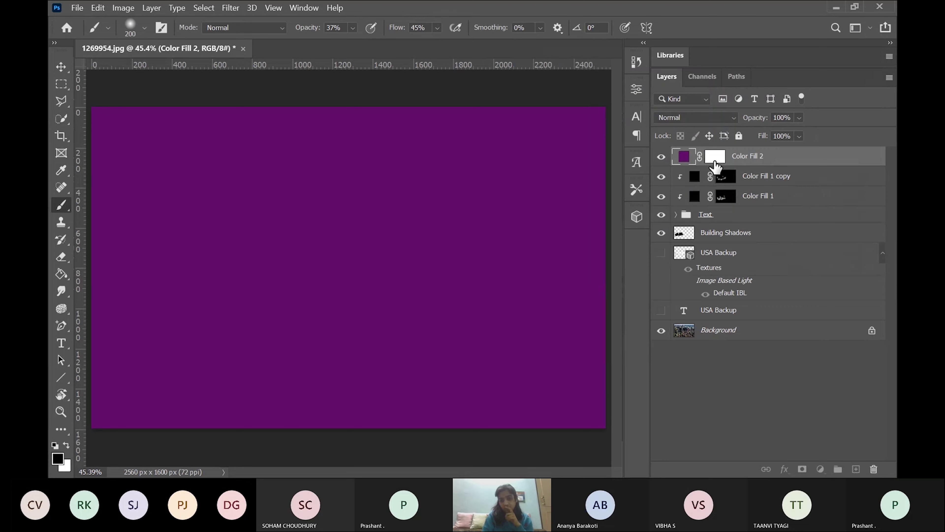
Step: Invert the Color Fill 2 mask to black and clip the layer to the Text group
left_click(714, 164)
key("ctrl+i")
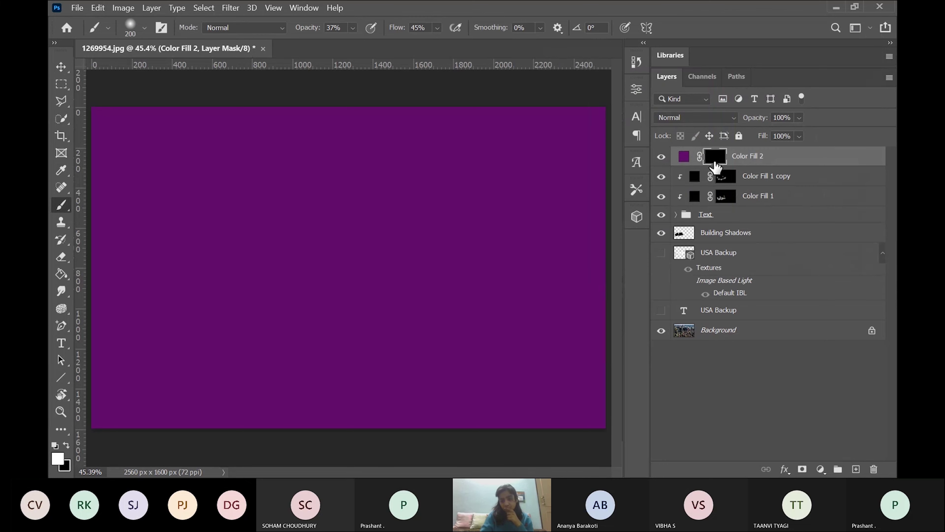
left_click(796, 167, "alt")
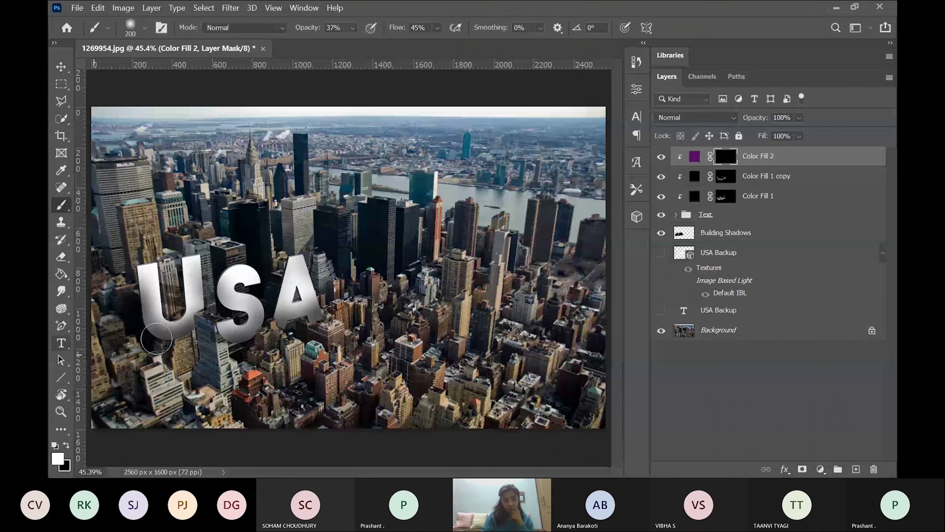
Step: Paint white over the lower parts of the letters on the Color Fill 2 mask and set the layer's blend mode to Soft Light
mouse_move(156, 338)
left_mouse_down()
mouse_move(191, 332)
mouse_move(180, 341)
mouse_move(139, 337)
mouse_move(166, 343)
mouse_move(197, 321)
mouse_move(201, 295)
mouse_move(211, 293)
mouse_move(243, 337)
mouse_move(227, 337)
mouse_move(263, 302)
mouse_move(259, 334)
mouse_move(213, 314)
mouse_move(232, 324)
mouse_move(219, 298)
mouse_move(306, 324)
mouse_move(285, 327)
mouse_move(318, 310)
mouse_move(315, 280)
mouse_move(282, 325)
mouse_move(282, 293)
mouse_move(214, 320)
mouse_move(197, 292)
mouse_move(172, 319)
mouse_move(146, 301)
mouse_move(148, 308)
mouse_move(250, 287)
mouse_move(235, 296)
mouse_move(260, 299)
left_mouse_up()
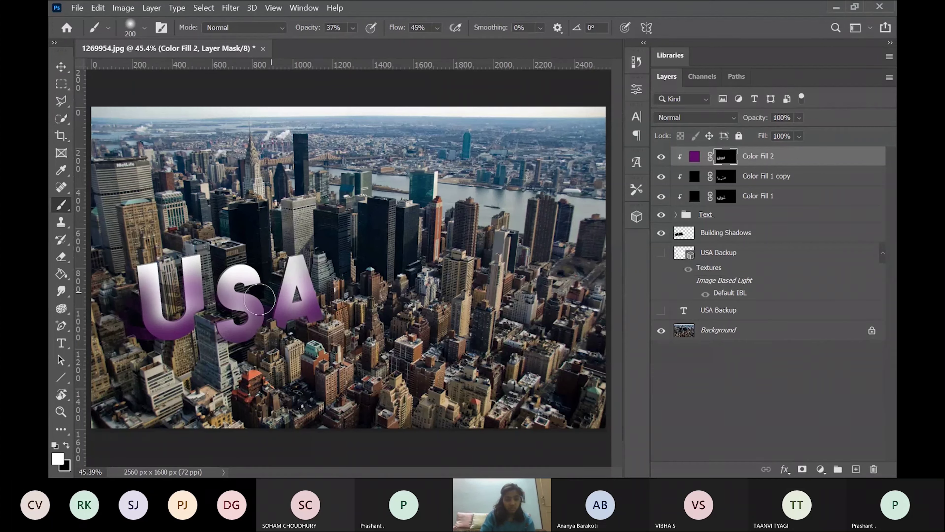
left_click(687, 161)
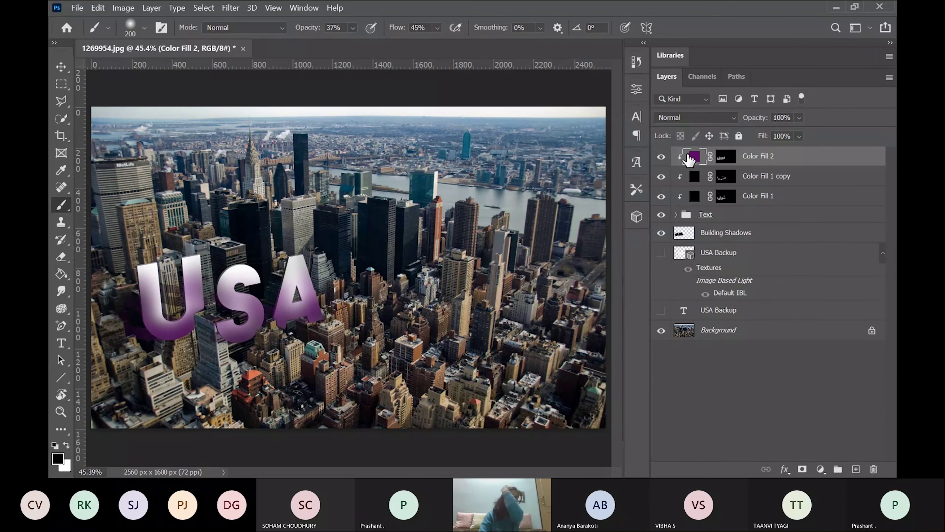
left_click(681, 119)
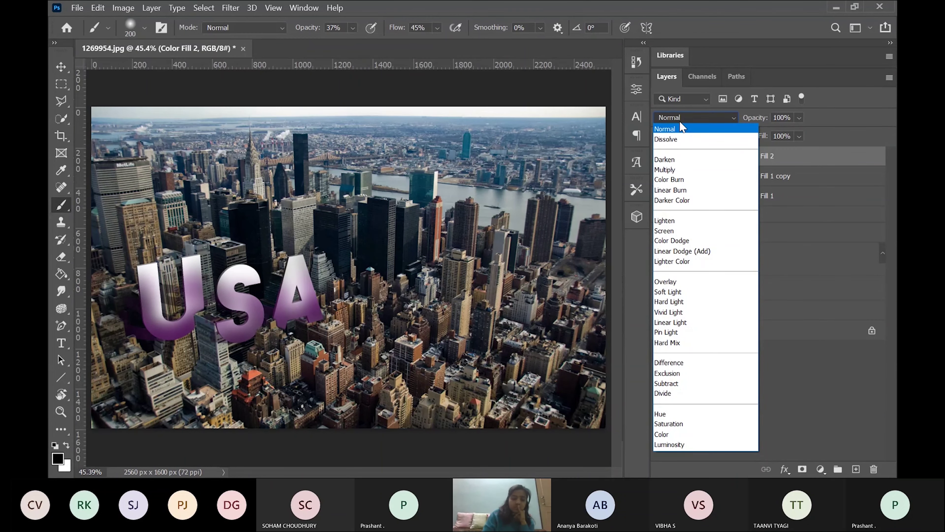
left_click(669, 293)
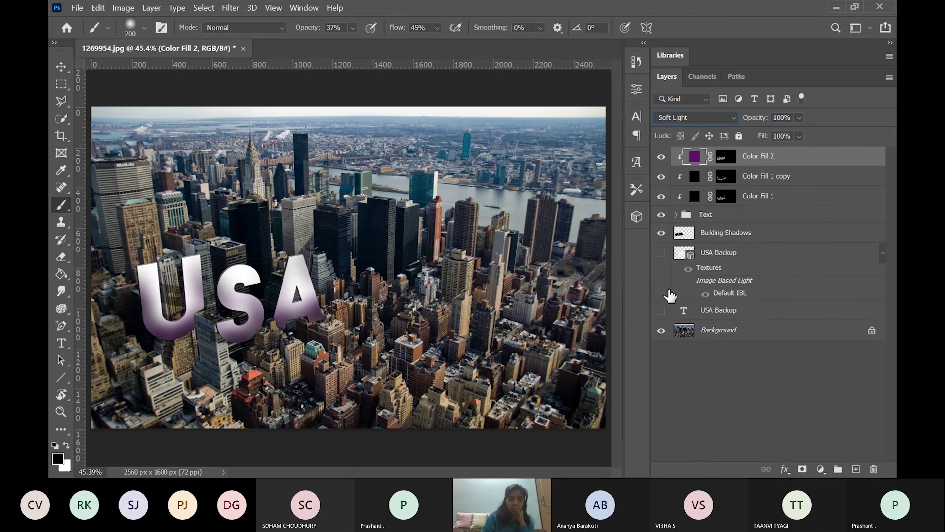
Step: Set the blend mode of the Color Fill 1 copy layer to Soft Light
left_click(696, 182)
left_click(682, 122)
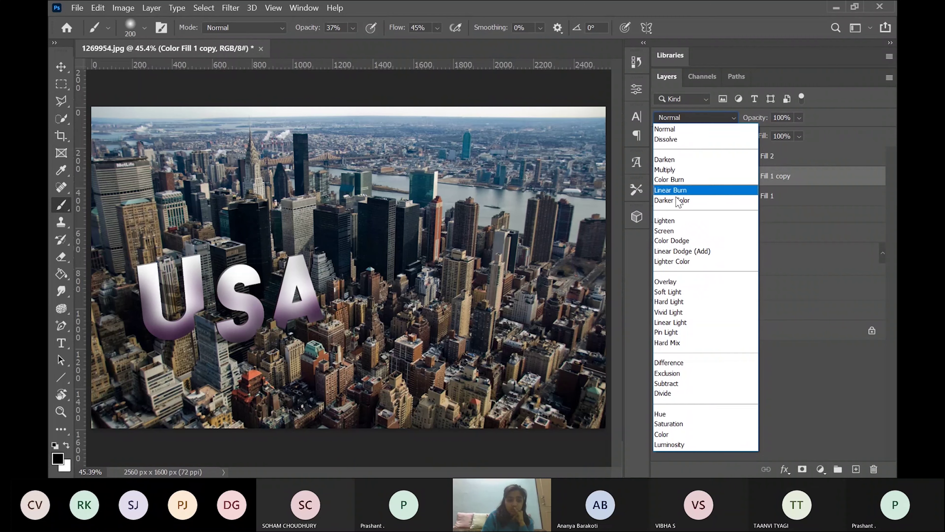
left_click(666, 295)
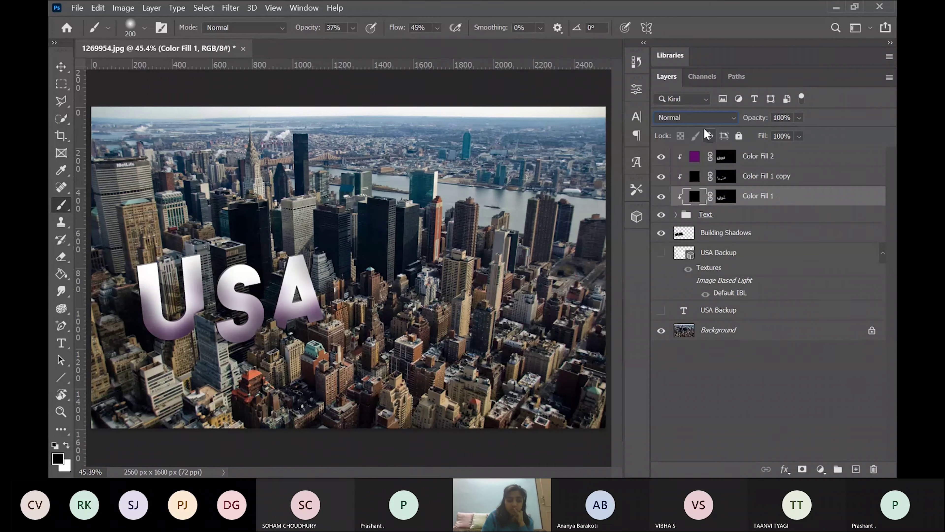
Step: Try Soft Light on the Color Fill 1 layer and set its blend mode to Pin Light
left_click(701, 118)
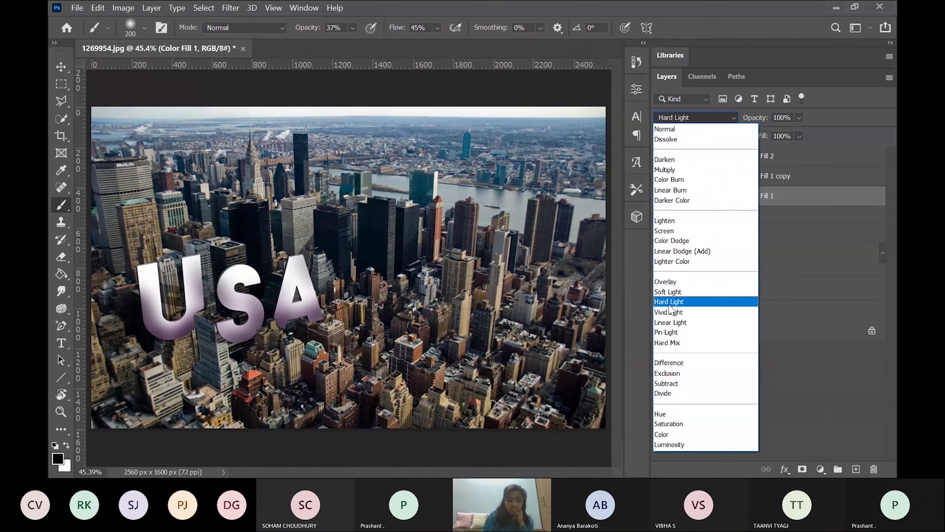
left_click(677, 294)
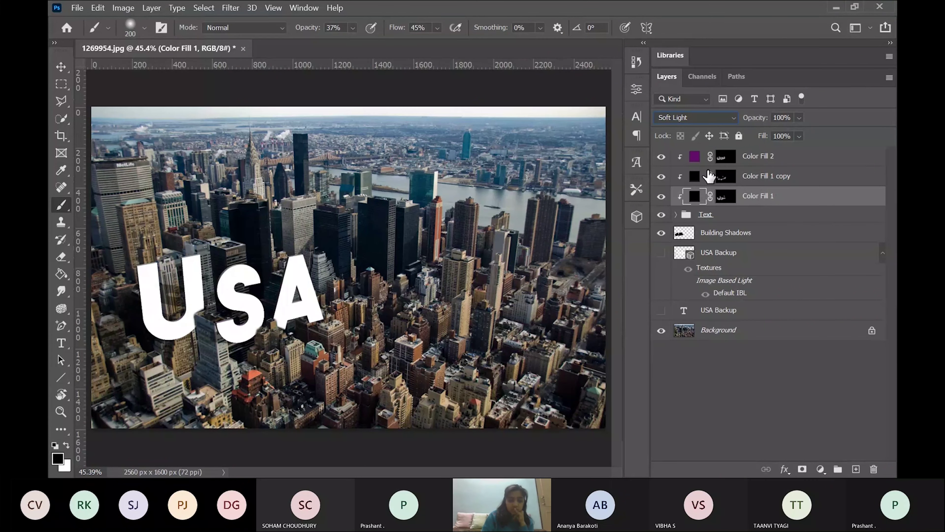
left_click(695, 117)
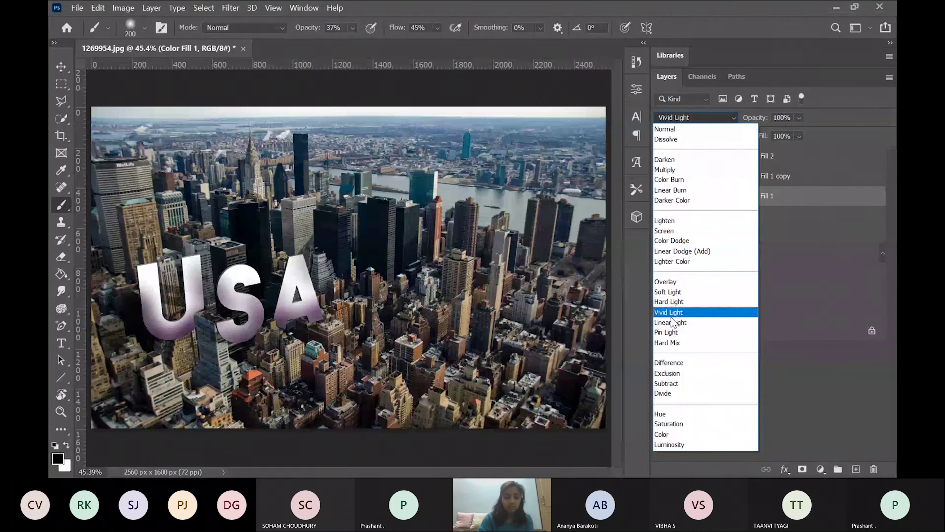
left_click(670, 333)
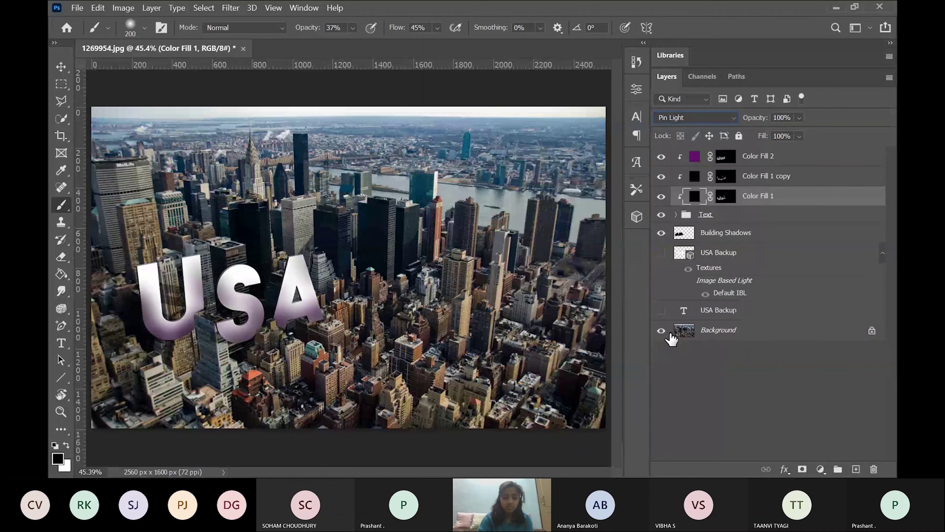
Step: Deselect all layers and add a Color Lookup adjustment layer at the top of the layer stack
left_click(771, 409)
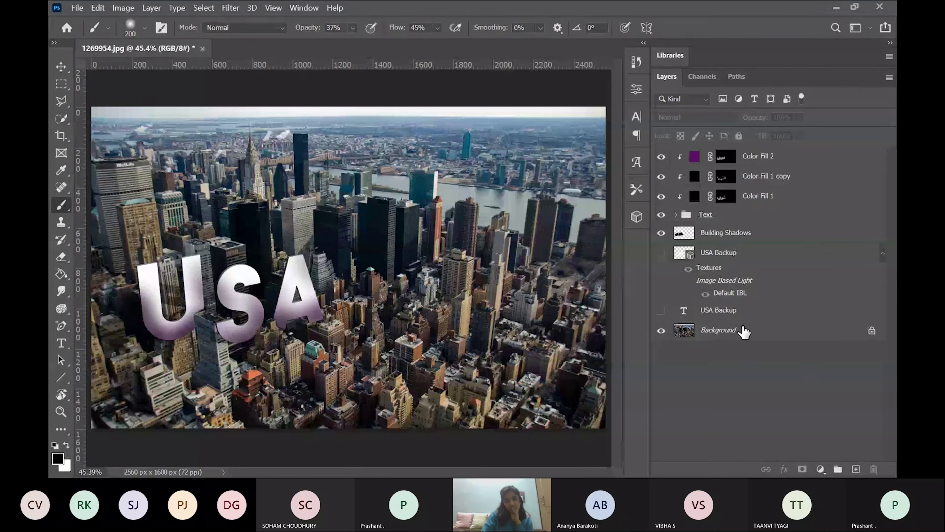
left_click(820, 468)
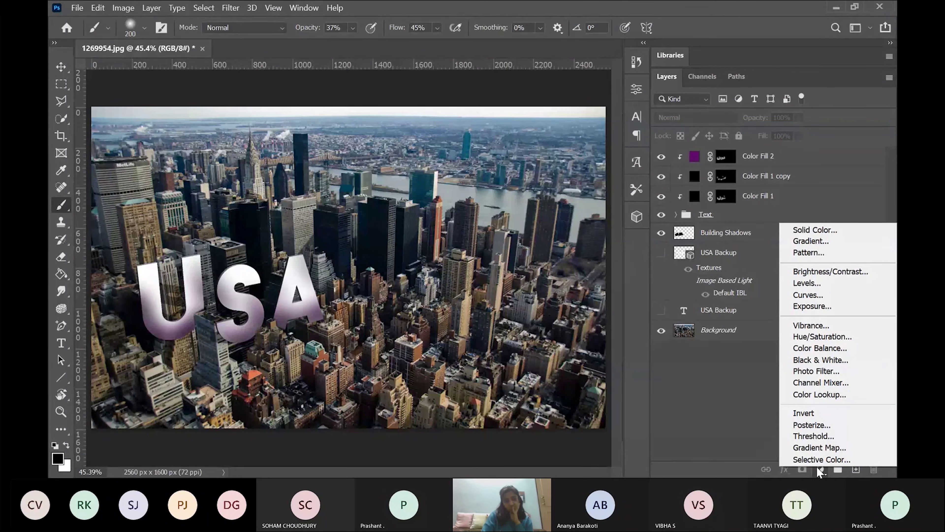
left_click(818, 396)
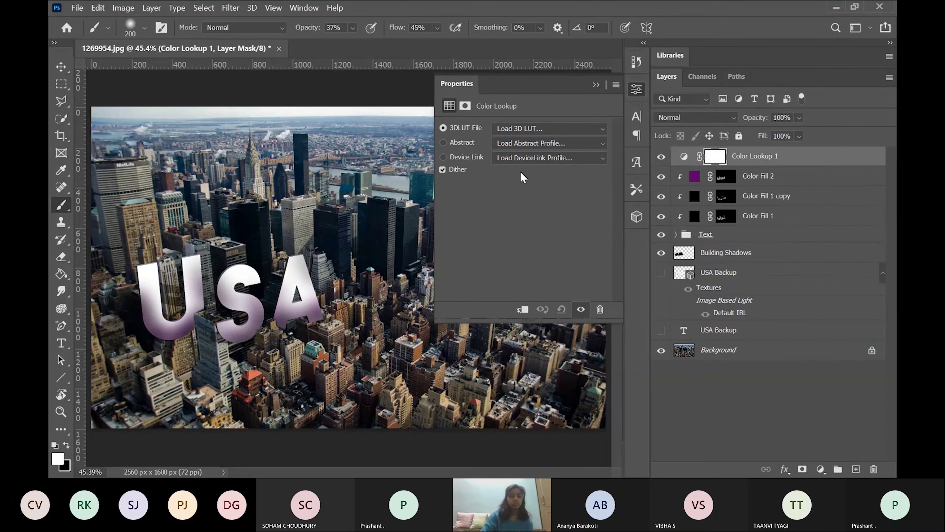
Step: Try the LateSunset.3DL and NightFromDay.CUBE 3D LUTs on the Color Lookup layer
left_click(523, 130)
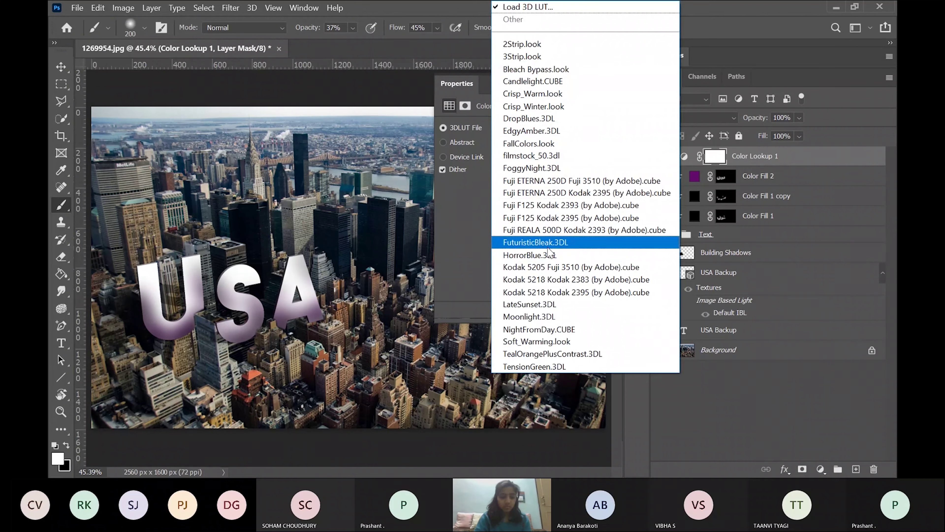
left_click(539, 308)
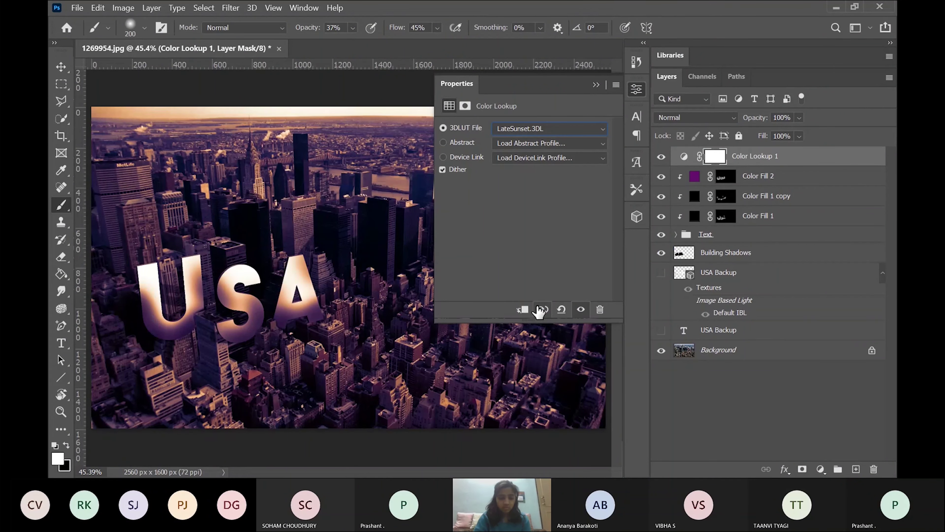
left_click(520, 129)
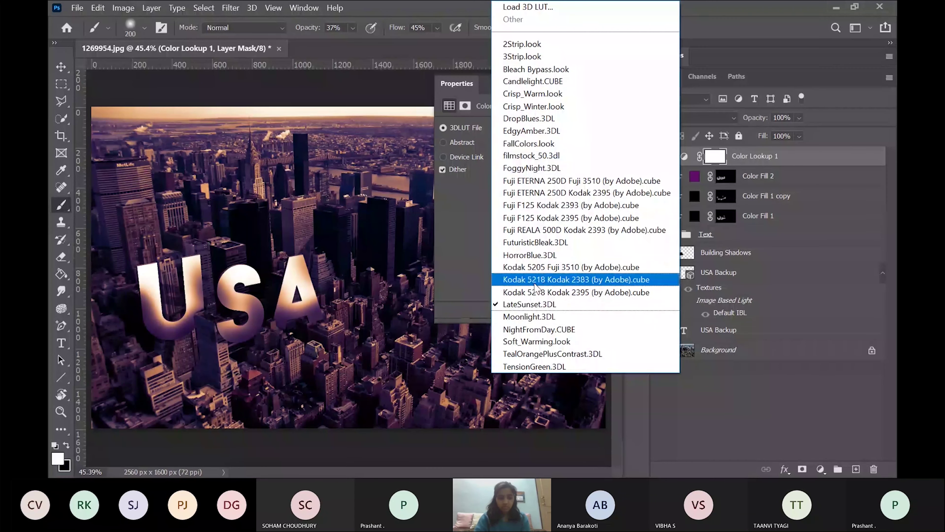
left_click(519, 330)
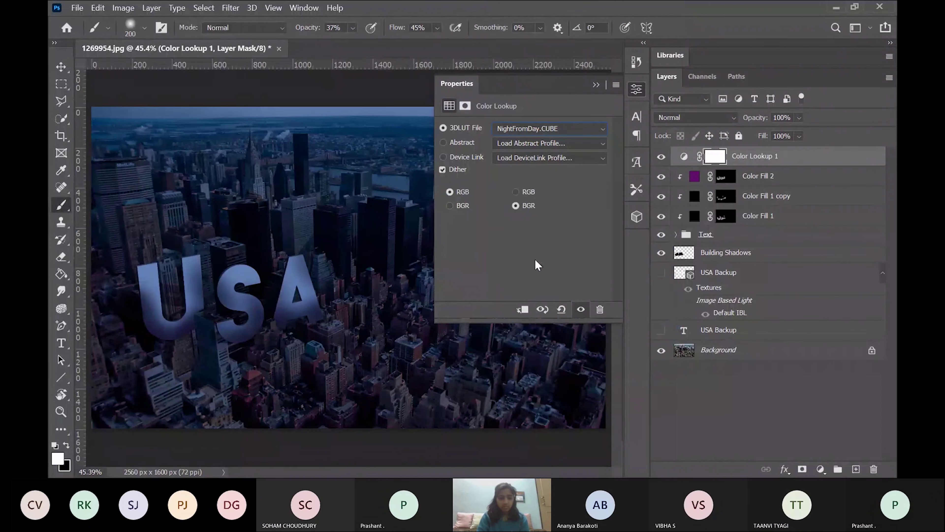
Step: Set the 3D LUT of the Color Lookup layer to Soft_Warming.look and collapse its settings
left_click(522, 131)
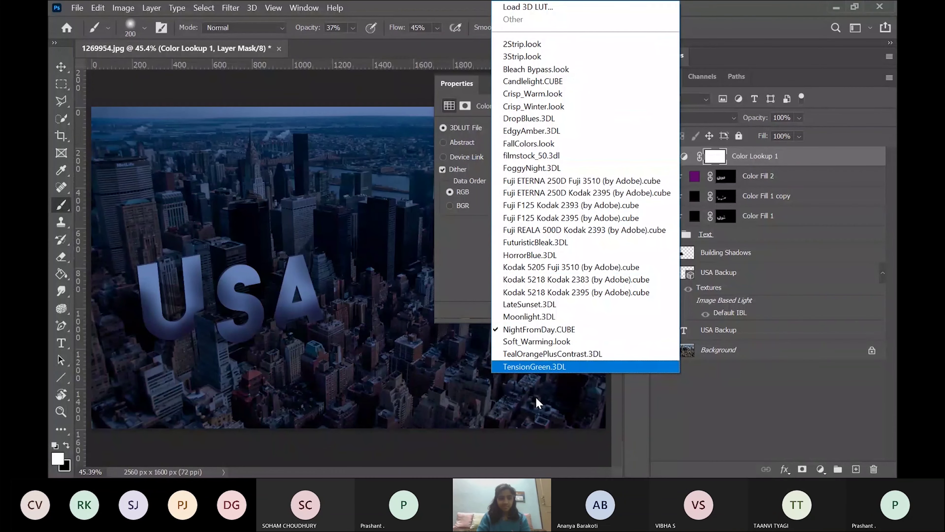
left_click(525, 341)
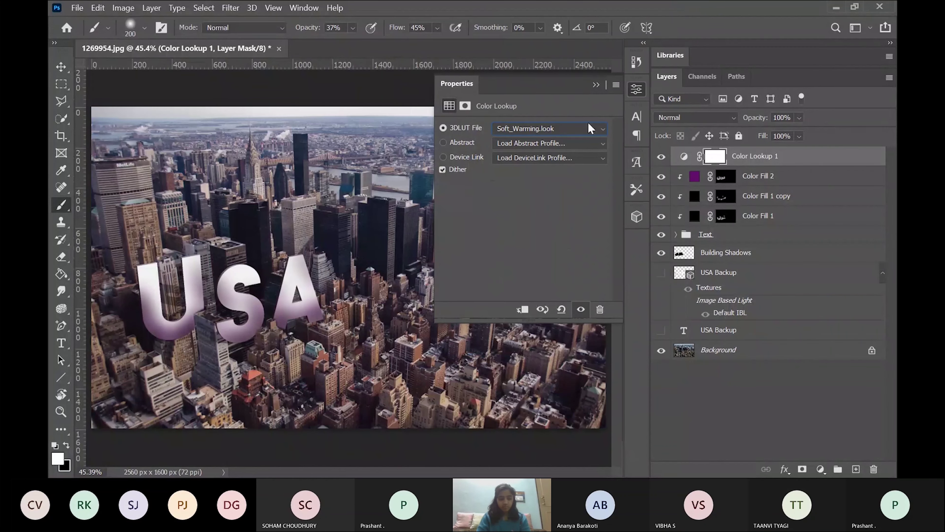
left_click(597, 86)
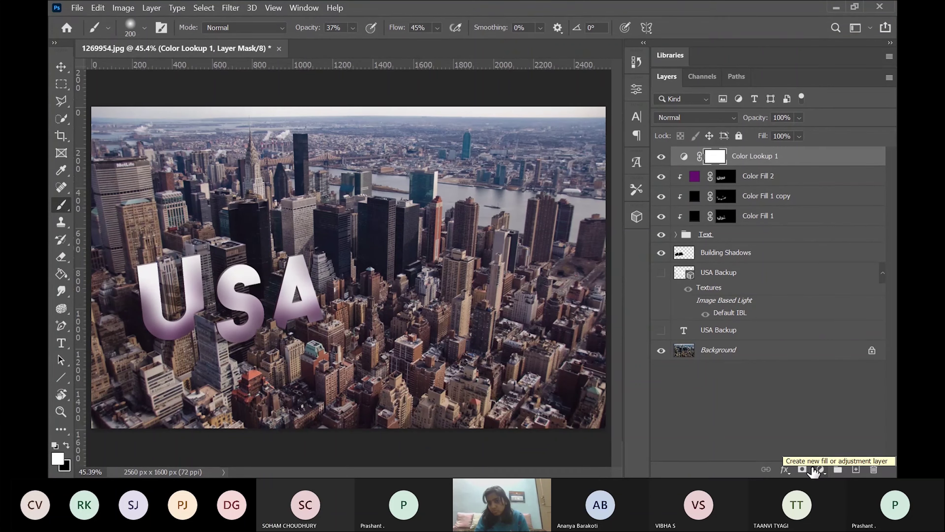
Step: Add a Curves adjustment layer that moves the black and white points slightly inward and pulls the RGB midtones down
left_click(821, 471)
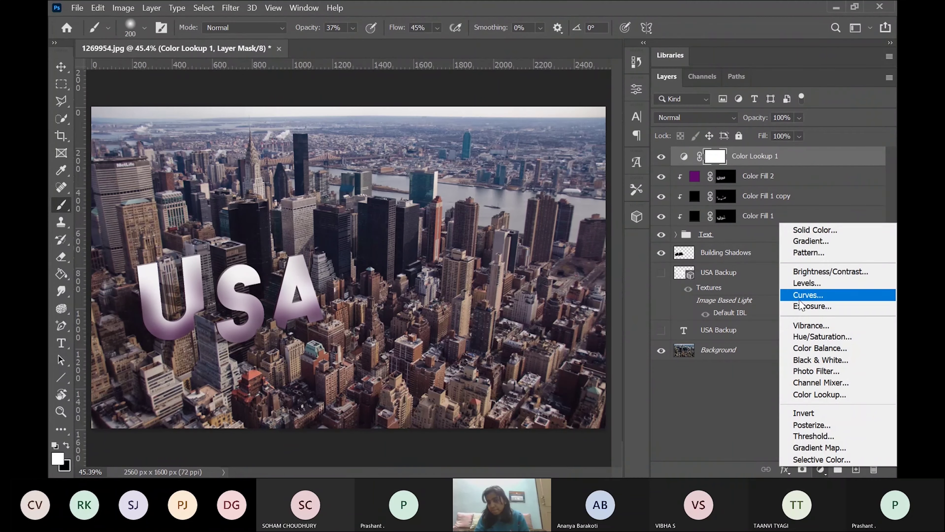
left_click(807, 296)
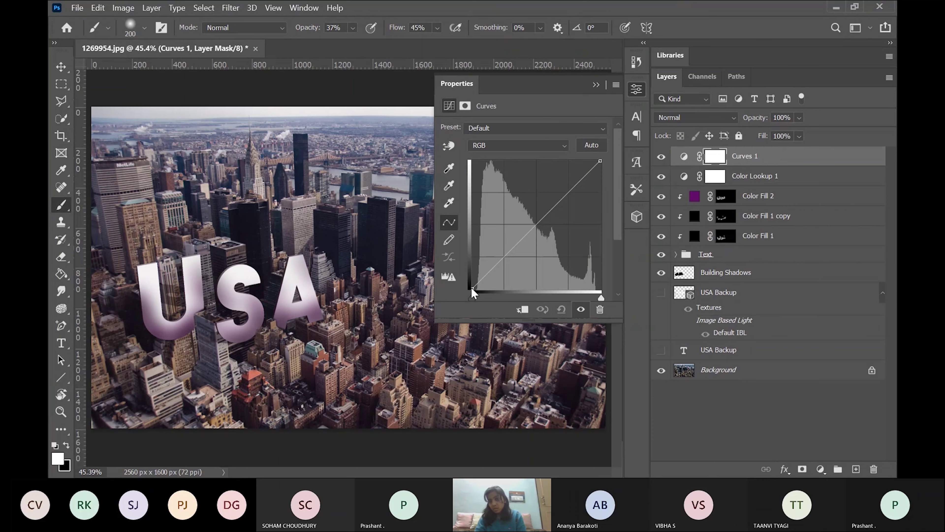
mouse_move(471, 287)
left_mouse_down()
mouse_move(468, 265)
mouse_move(466, 289)
mouse_move(478, 295)
left_mouse_up()
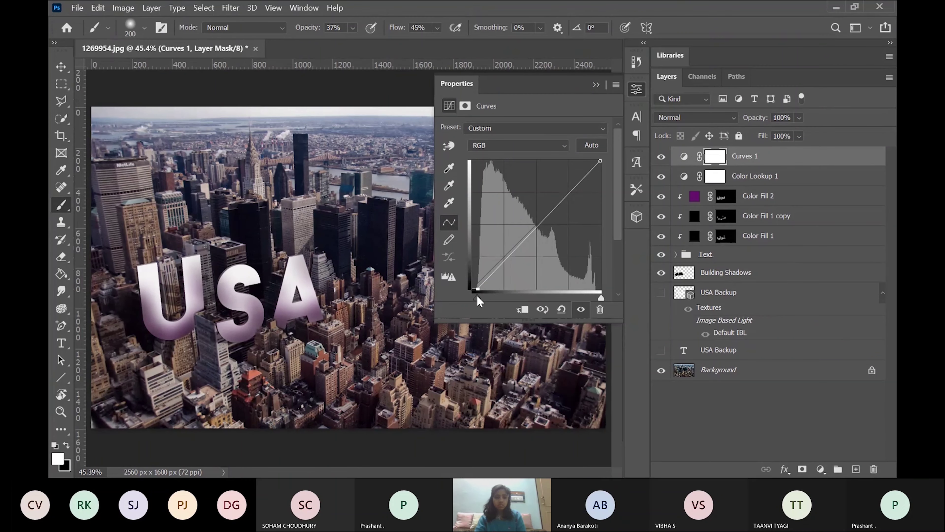
left_click_drag(600, 159, 594, 160)
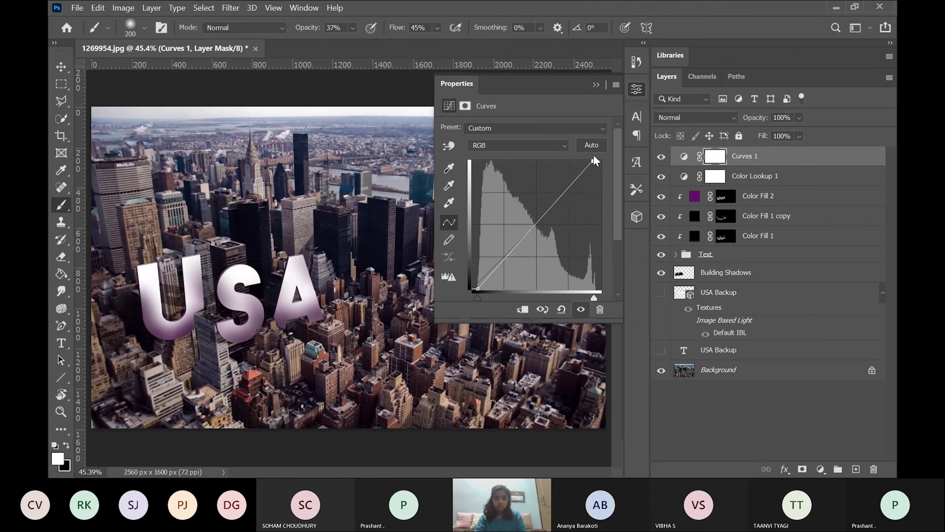
mouse_move(536, 224)
left_mouse_down()
mouse_move(532, 211)
mouse_move(533, 241)
left_mouse_up()
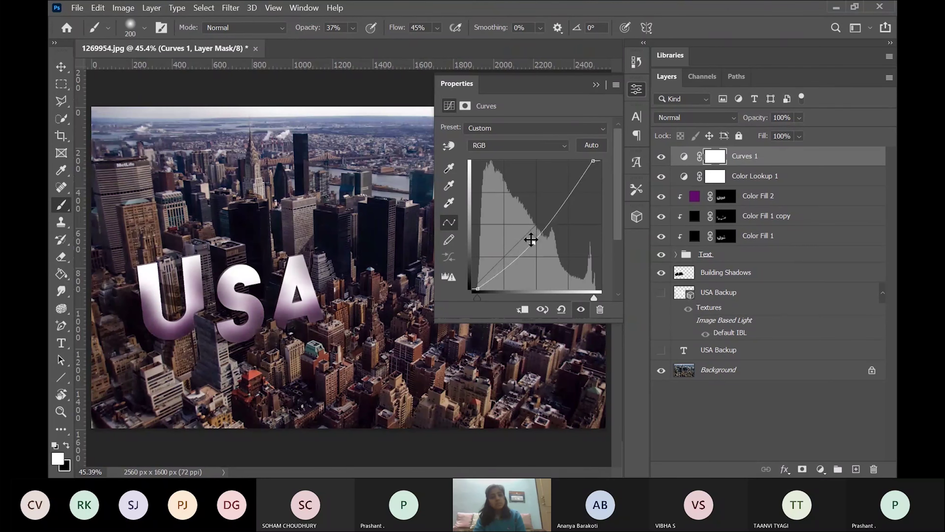
left_click(596, 84)
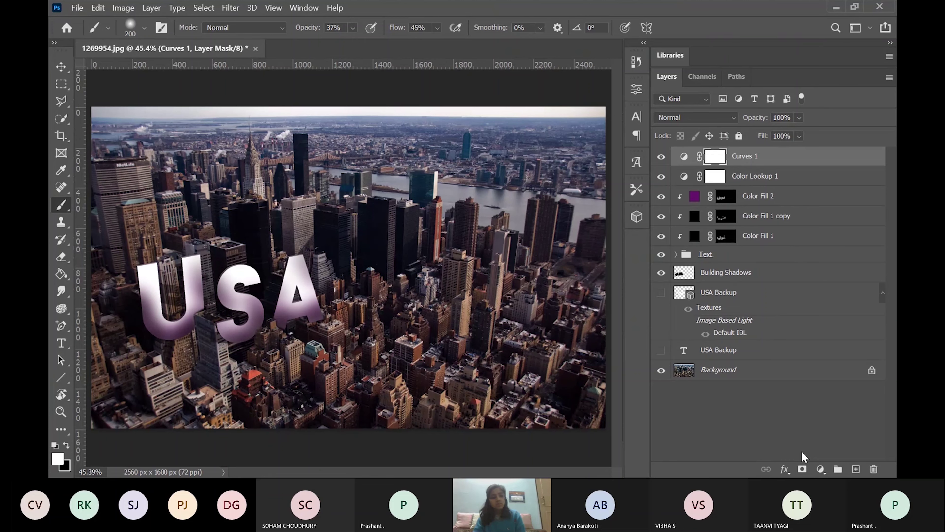
Step: Add a Hue/Saturation adjustment layer above the Curves layer with Lightness set to -30 and collapse its settings
left_click(821, 469)
left_click(815, 332)
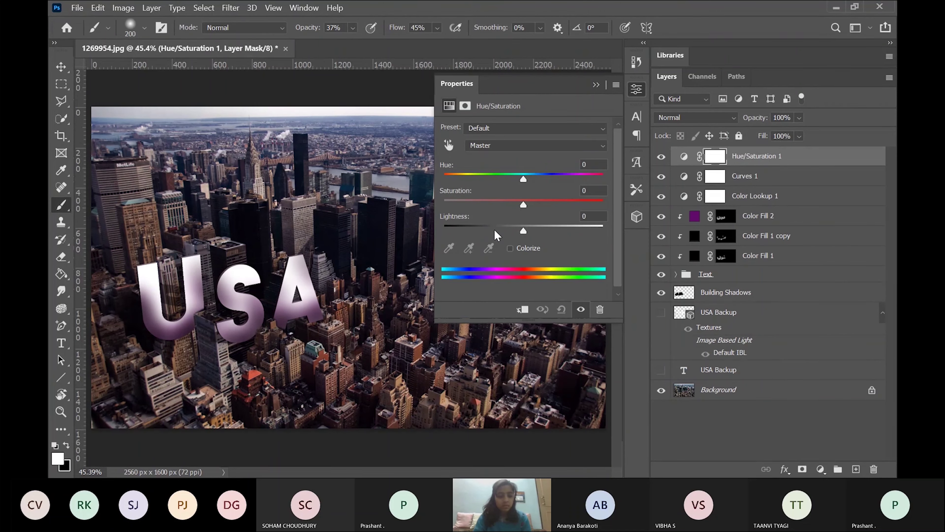
left_click(494, 229)
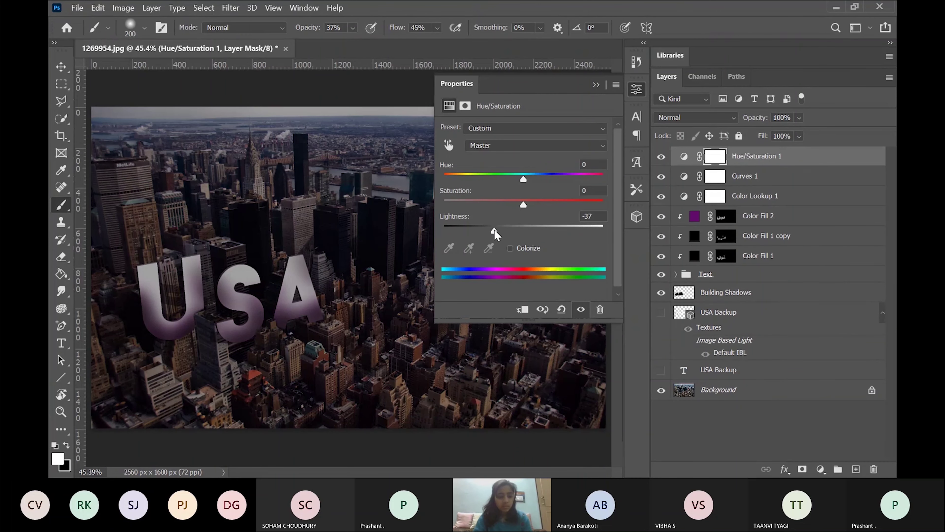
left_click(501, 231)
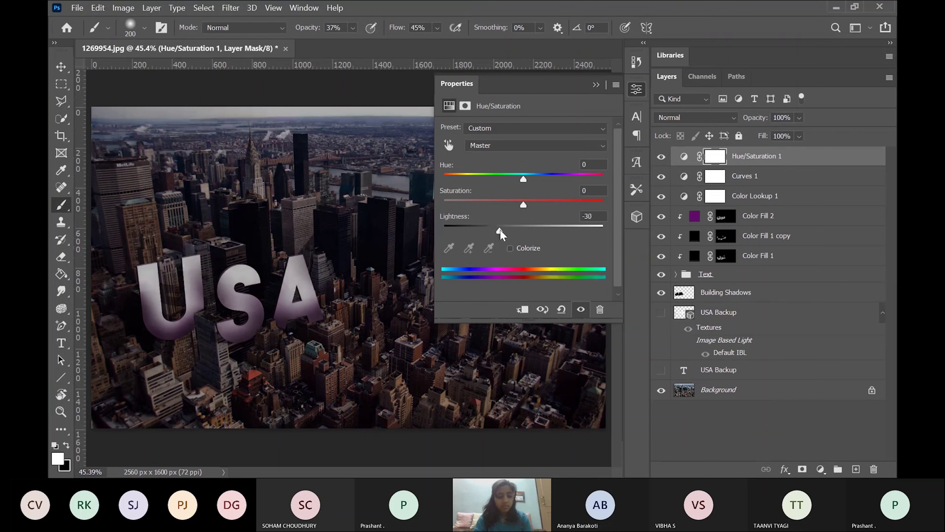
left_click(596, 85)
Step: Lower the Hue/Saturation layer's opacity to 0% and deselect all layers
left_click(799, 117)
left_click_drag(826, 132, 789, 133)
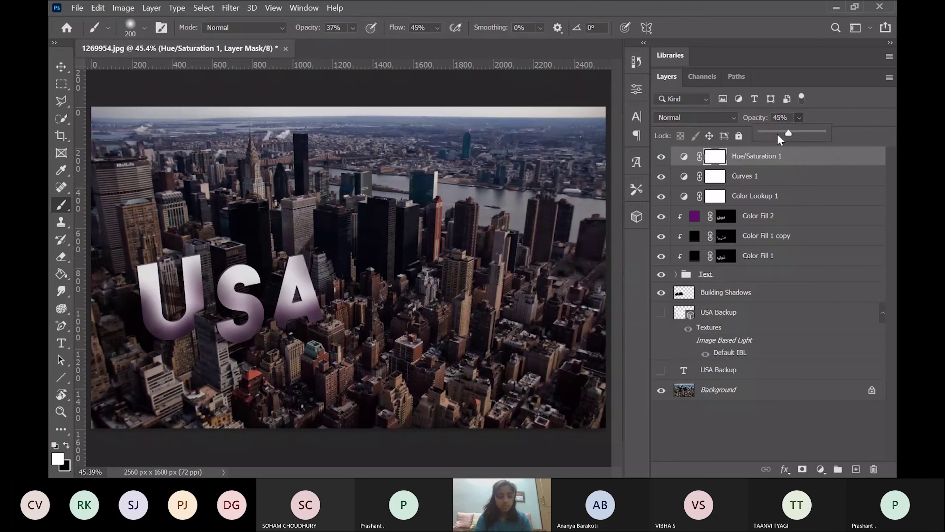
left_click(759, 133)
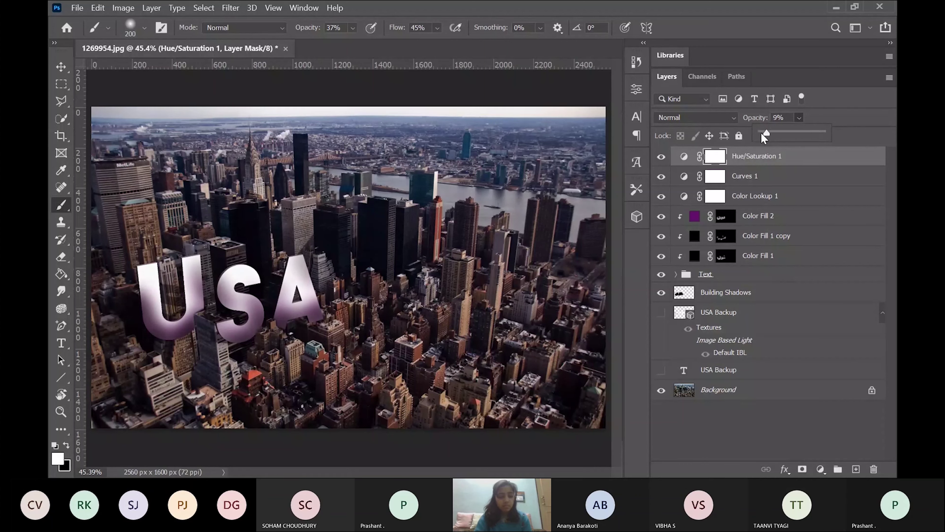
left_click(737, 443)
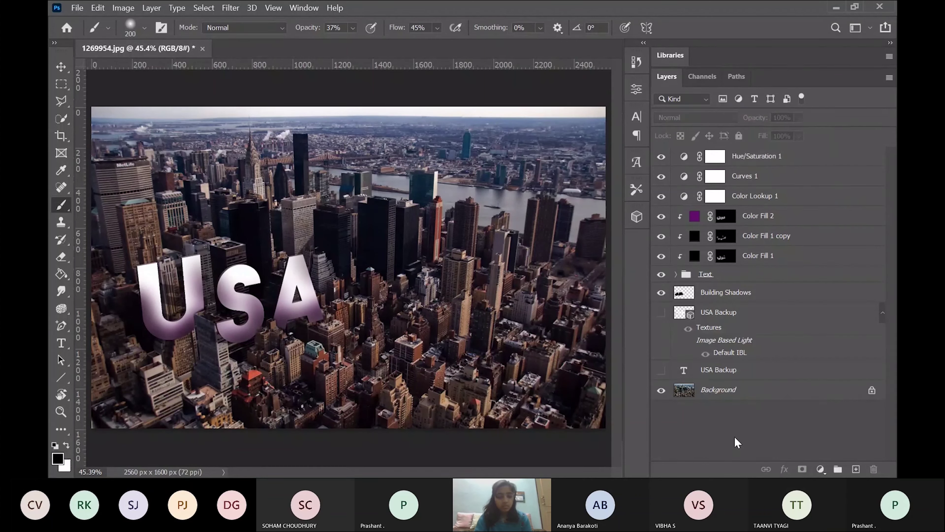
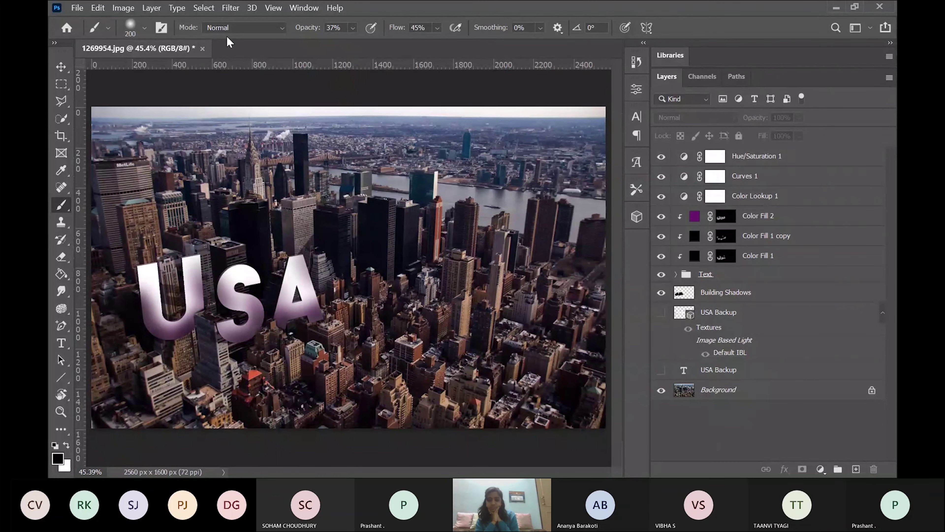
left_click(230, 13)
left_click(231, 9)
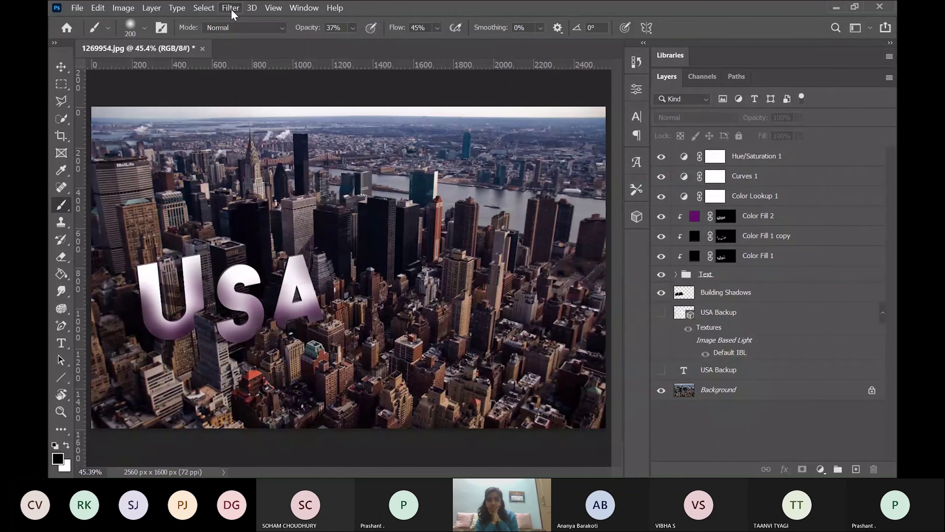
Step: Create a new layer above the Hue/Saturation layer and fill it with 50% Gray at 100% opacity
left_click(804, 158)
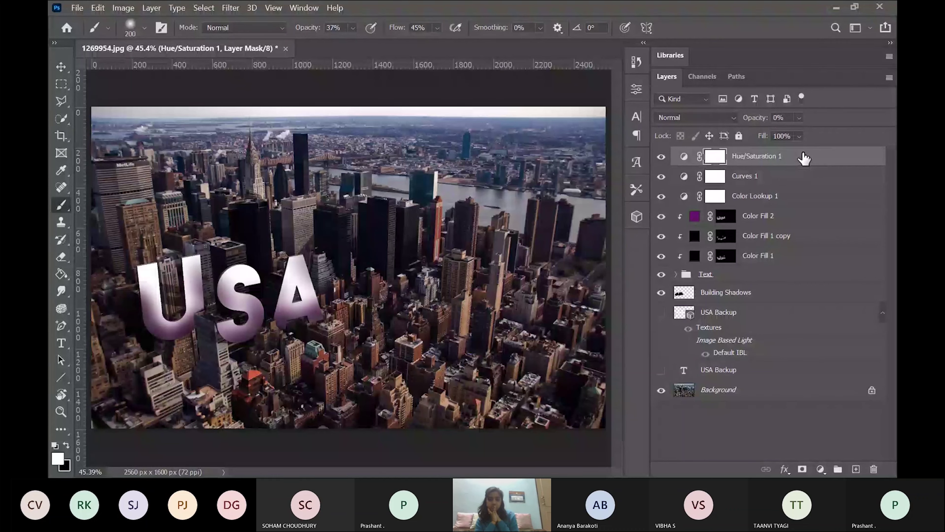
left_click(856, 469)
key("x")
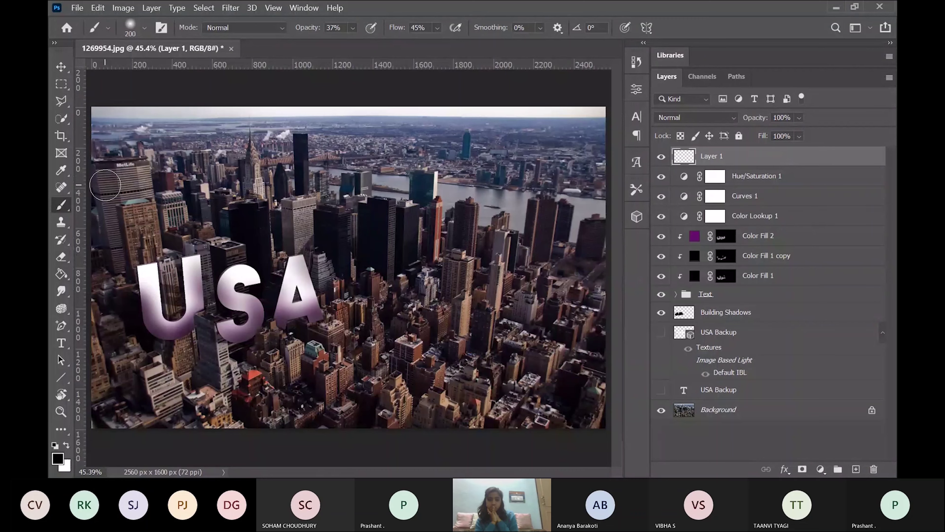
key("shift+F5")
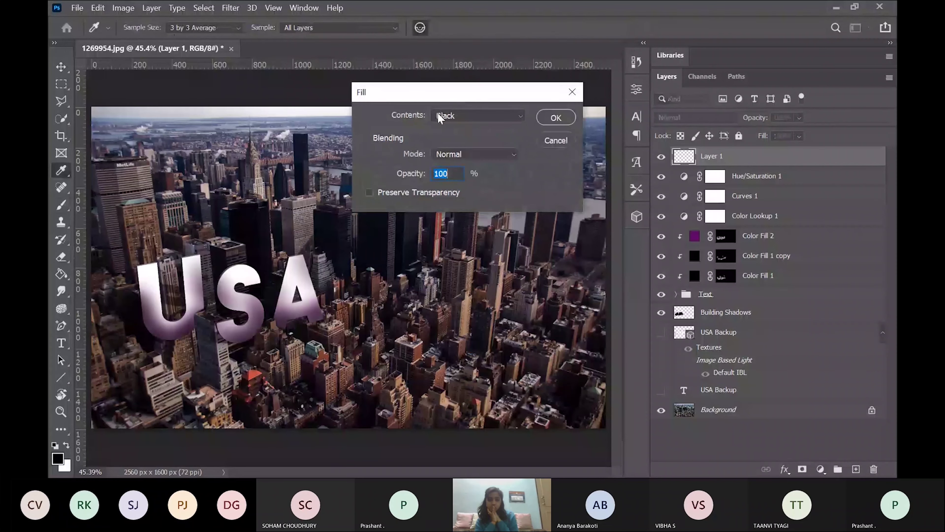
left_click(440, 118)
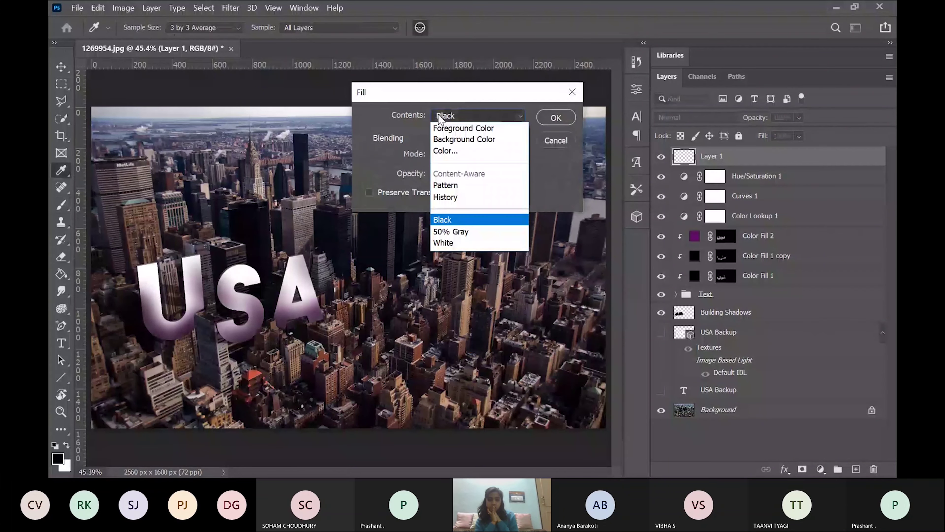
left_click(448, 232)
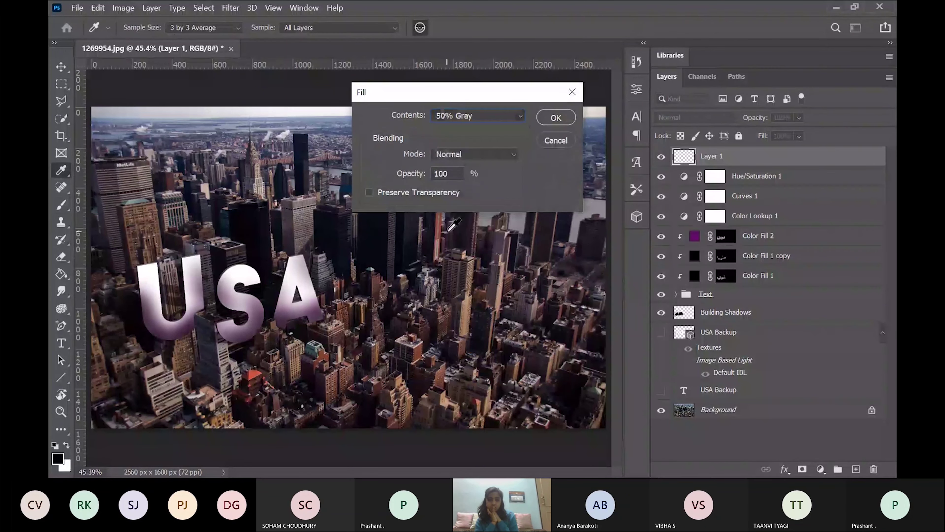
left_click(556, 117)
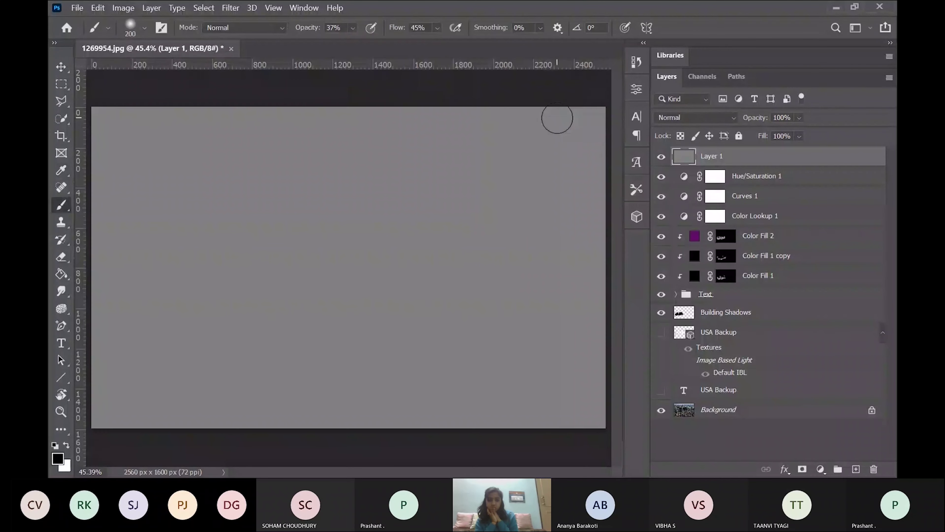
Step: Apply the Add Noise filter to the gray layer with an amount of 18.23%, Gaussian distribution and Monochromatic
left_click(229, 11)
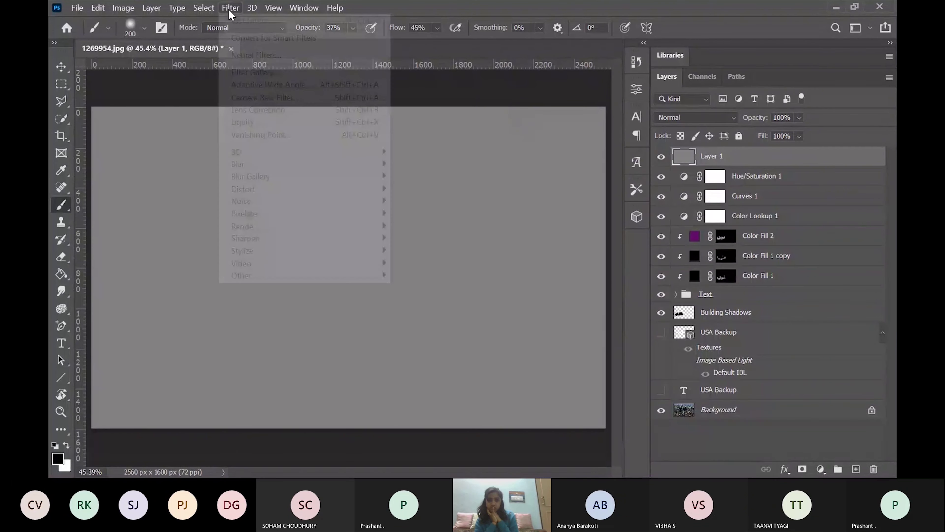
mouse_move(275, 206)
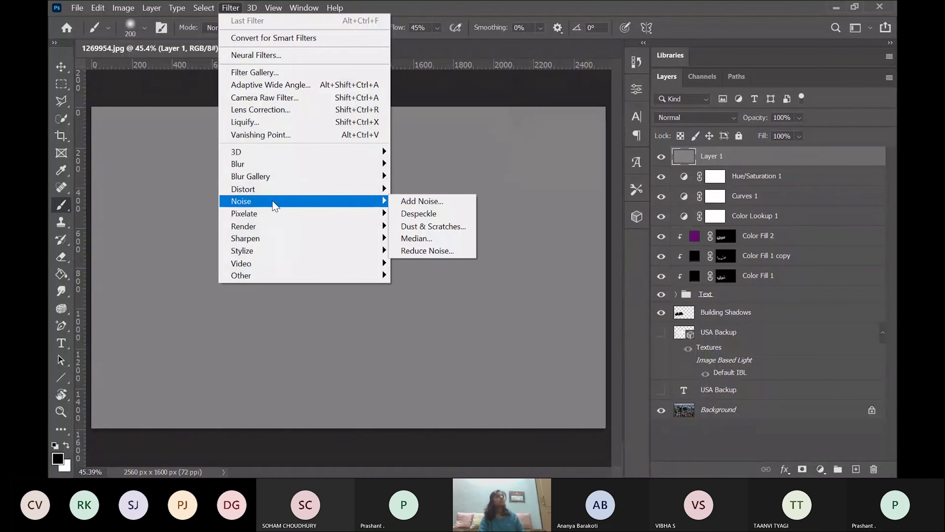
left_click(405, 202)
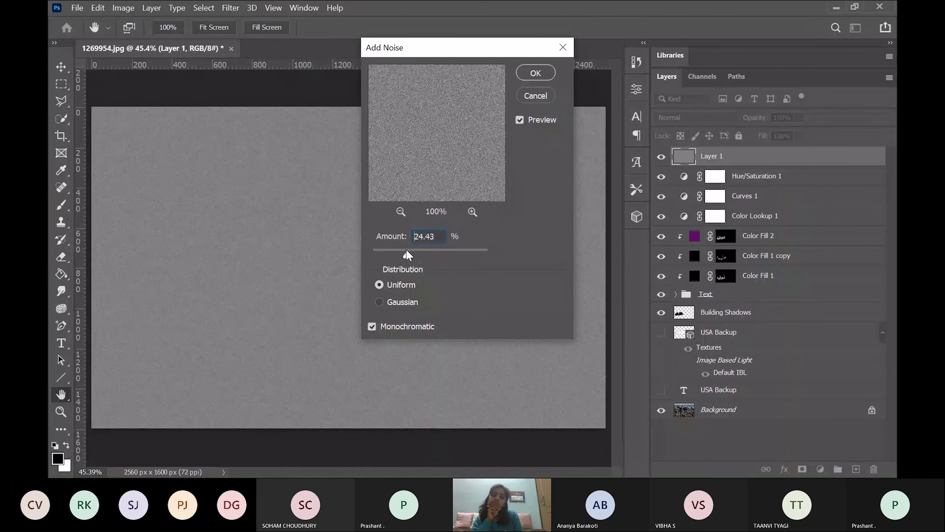
left_click_drag(416, 255, 417, 255)
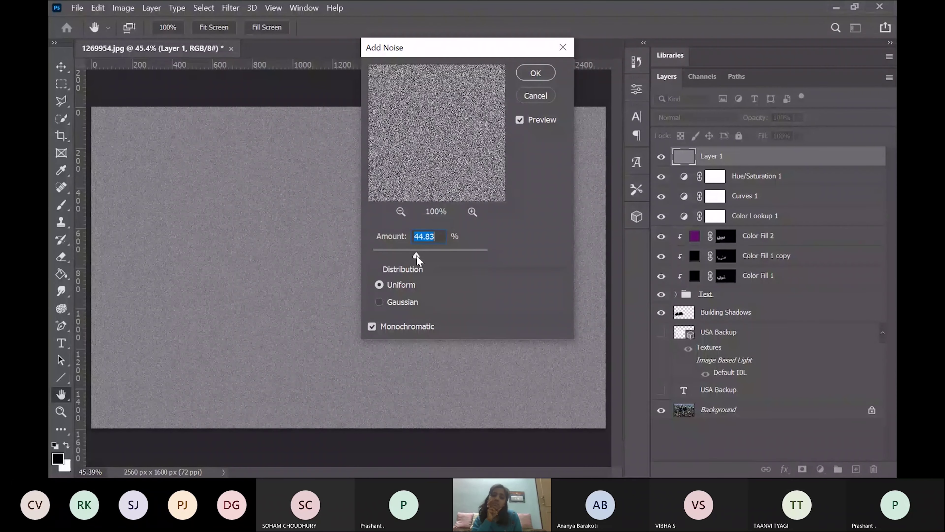
left_click(399, 255)
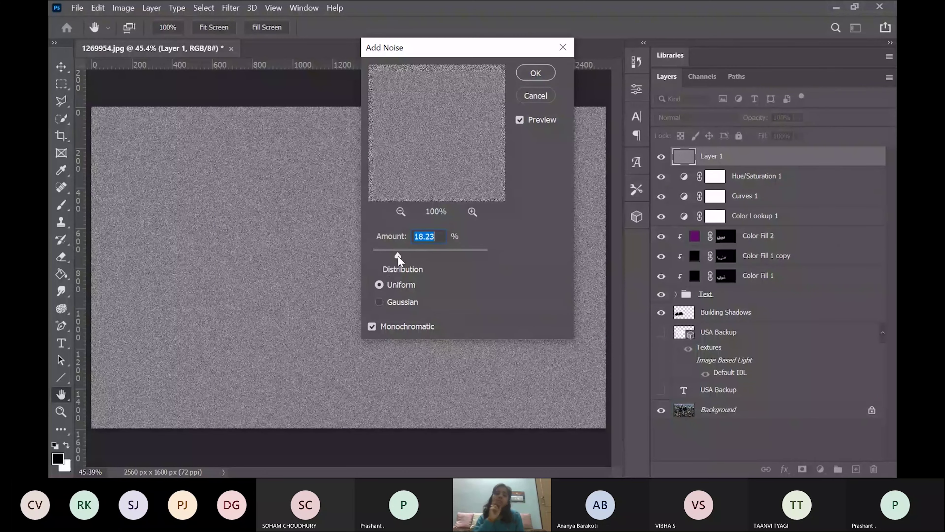
left_click(378, 302)
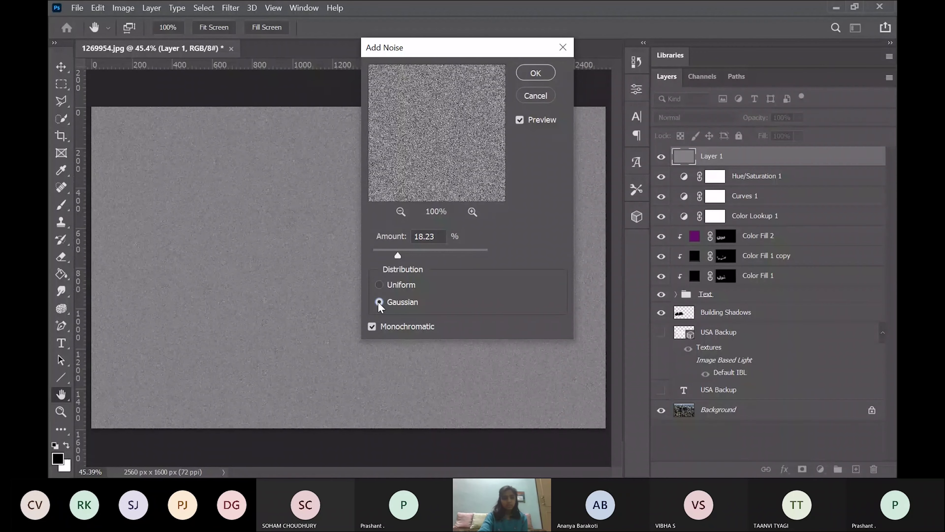
left_click(380, 285)
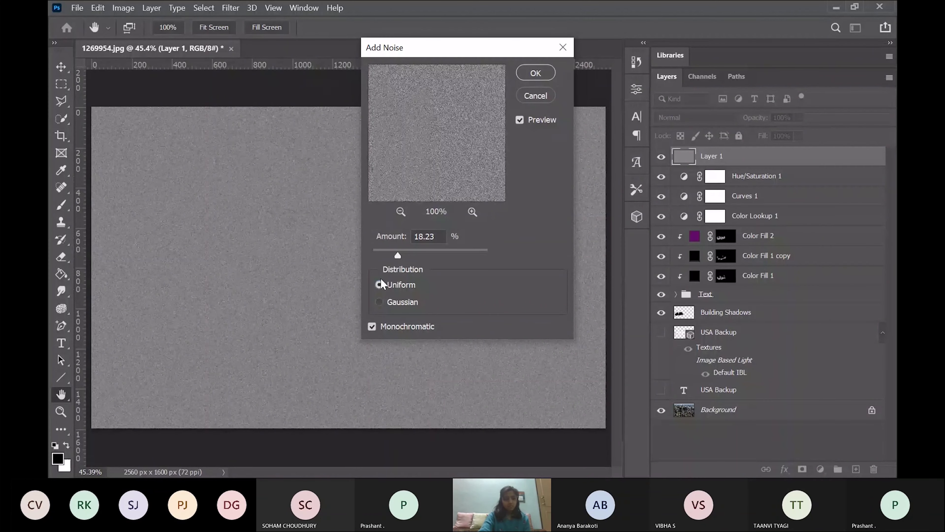
left_click(379, 304)
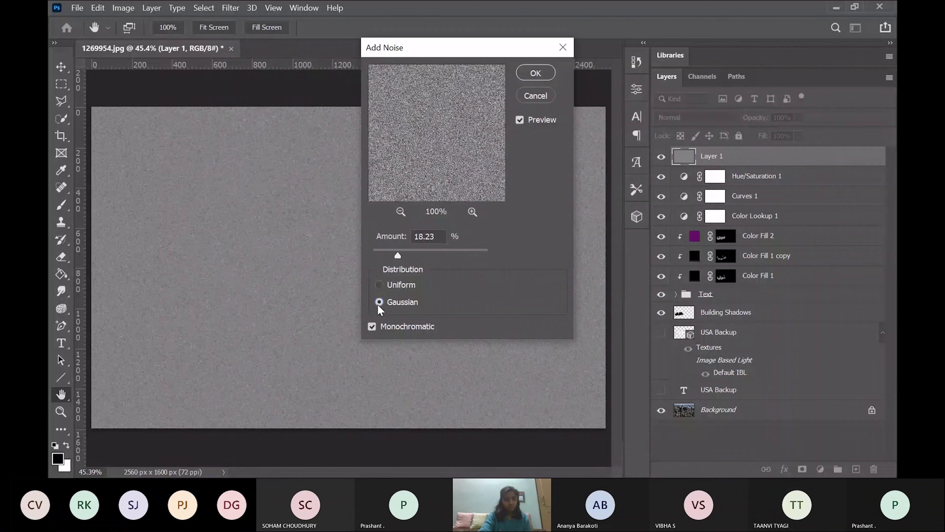
left_click(536, 74)
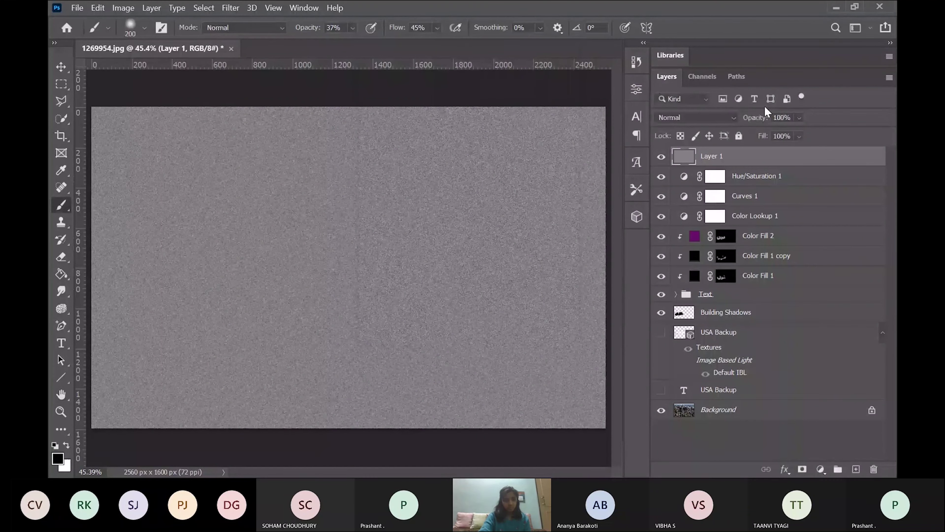
Step: Reduce the opacity of the gray noise layer to 18%
left_click(799, 118)
left_click(785, 133)
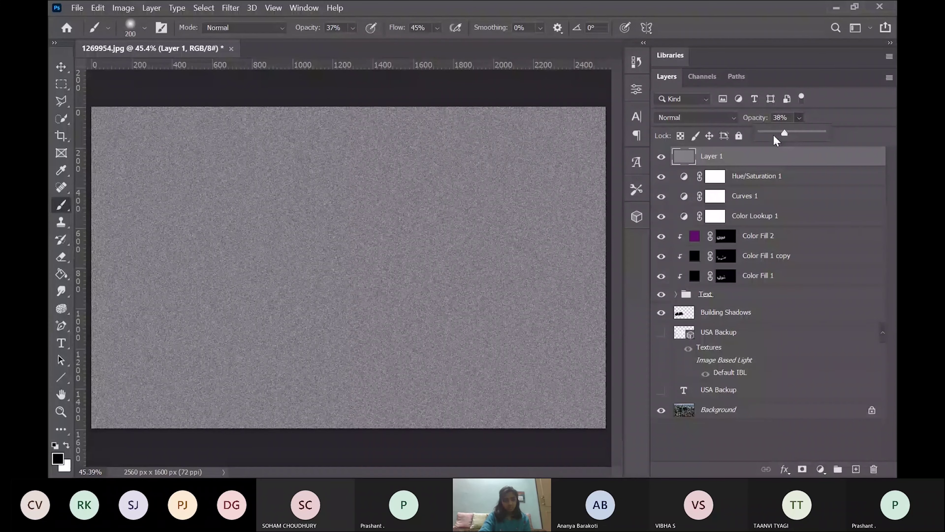
left_click_drag(773, 135, 771, 133)
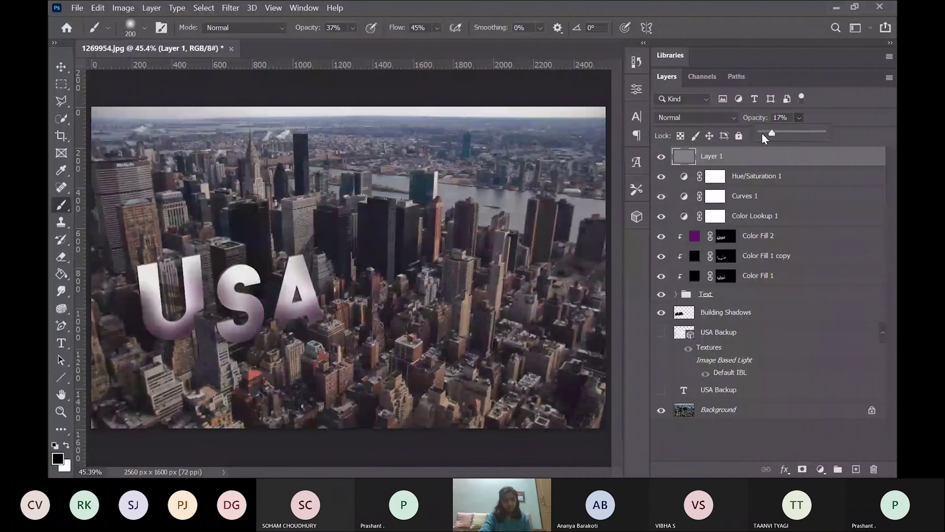
left_click_drag(763, 135, 768, 135)
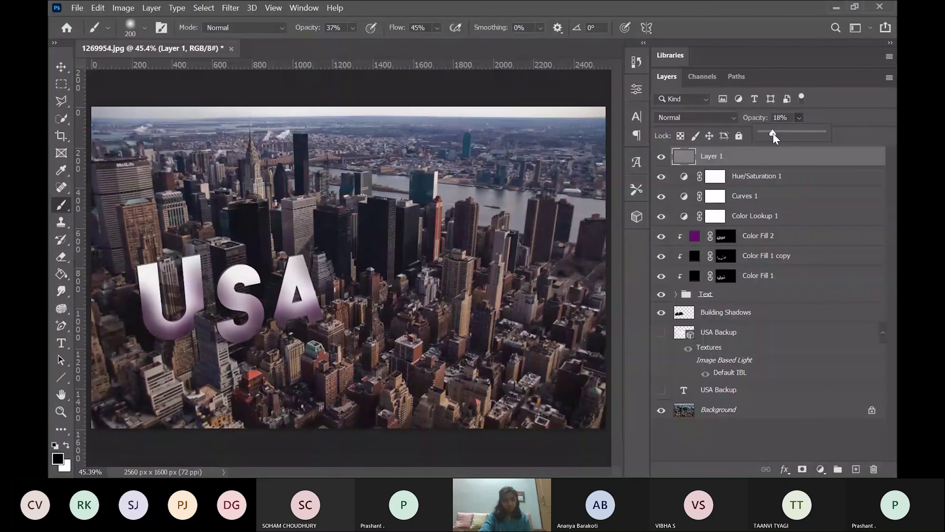
left_click(858, 126)
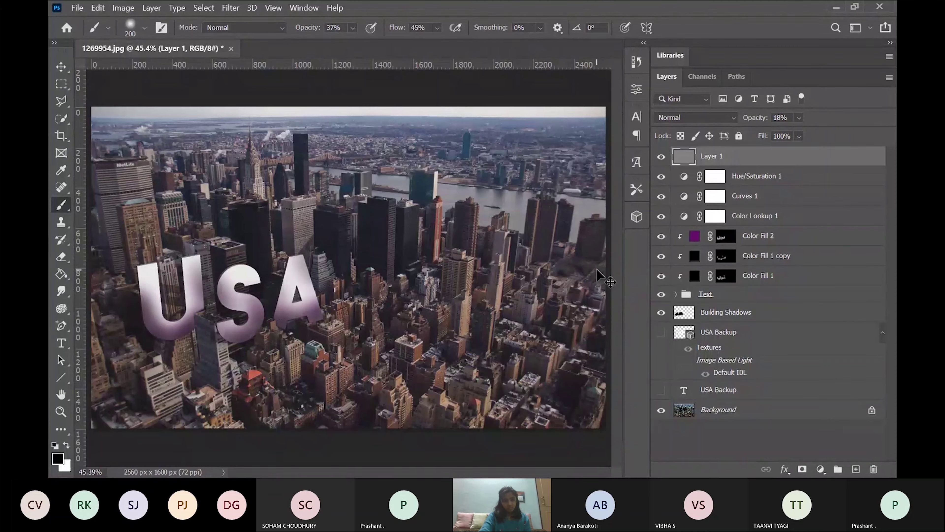
Step: Stamp all visible layers into a new merged layer on top and hide every layer beneath it
key("ctrl+shift+alt+e")
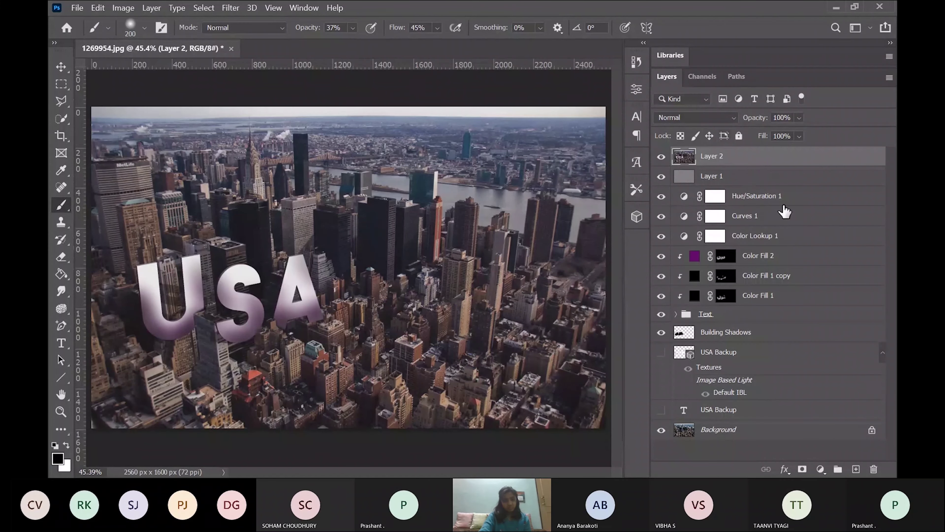
left_click(730, 178)
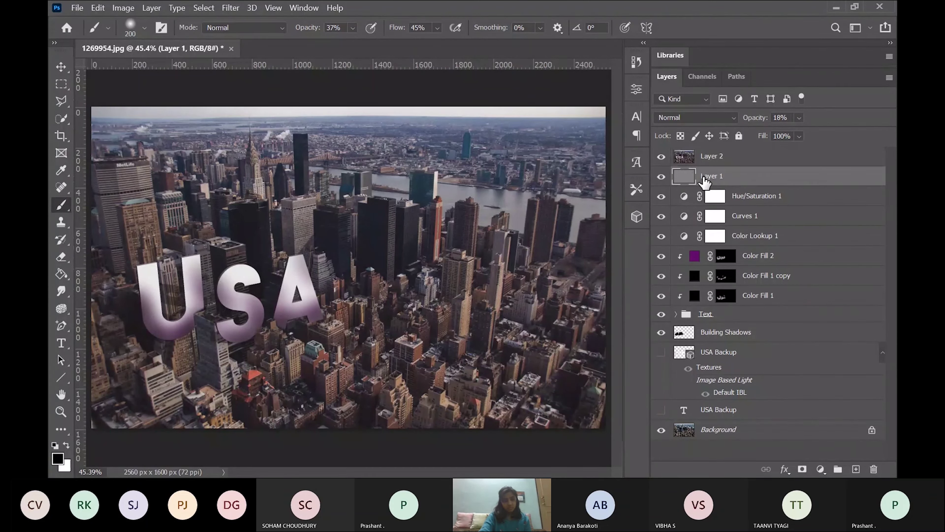
left_click(734, 164)
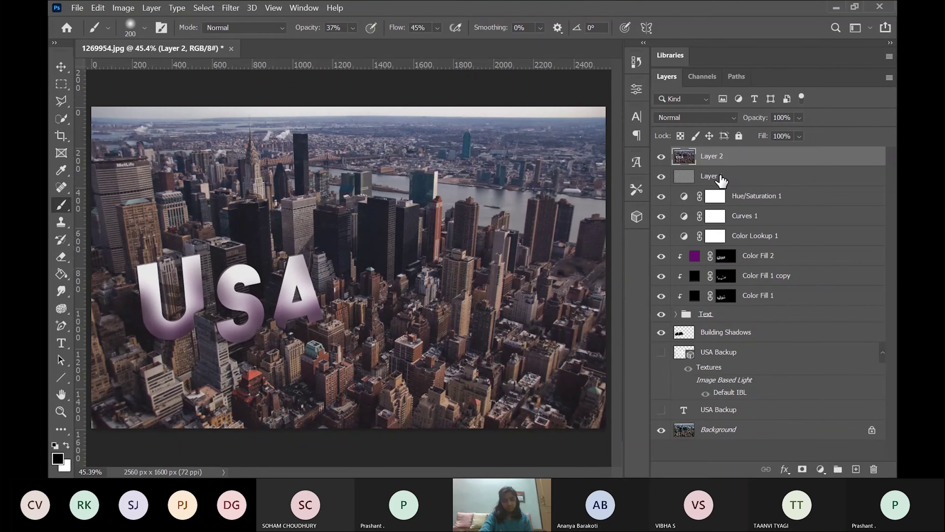
left_click(661, 177)
left_click_drag(665, 191, 664, 433)
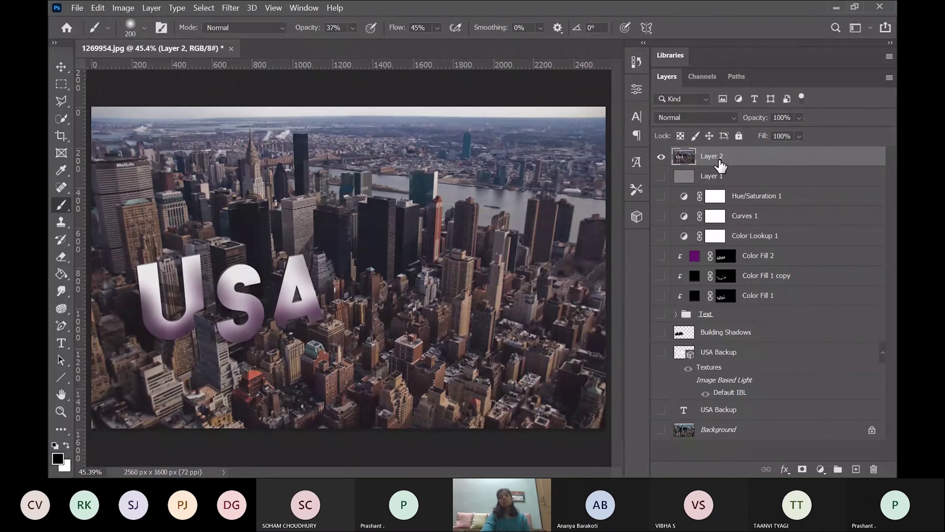
Step: Start an Iris Blur on the merged layer and centre its focus ellipse on the USA text
left_click(231, 9)
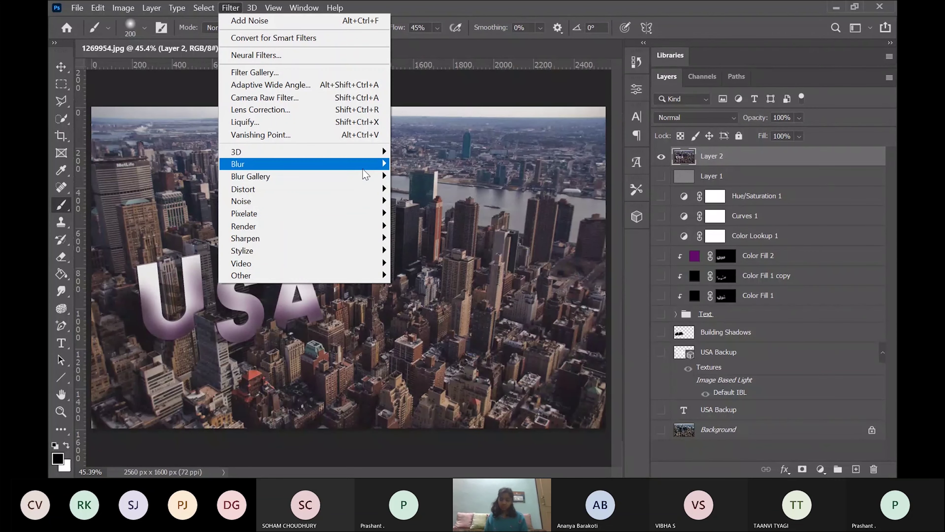
mouse_move(373, 164)
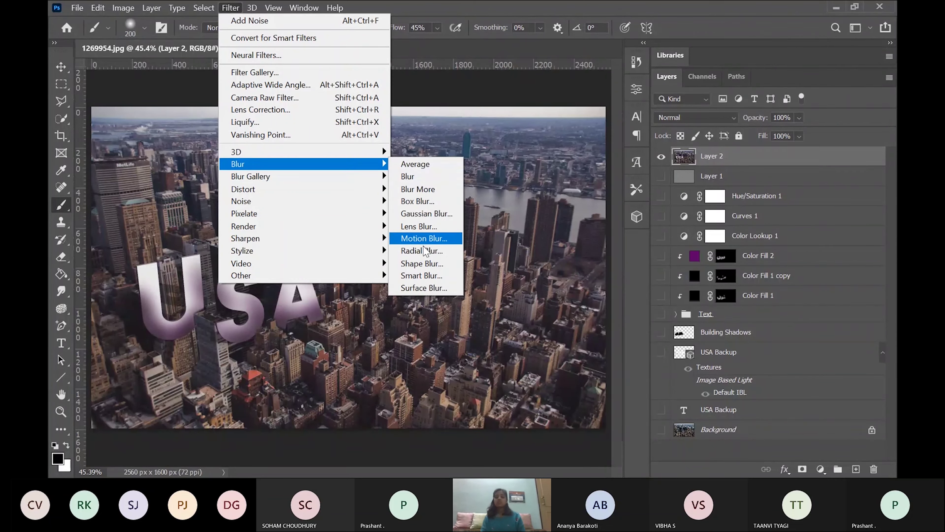
mouse_move(341, 183)
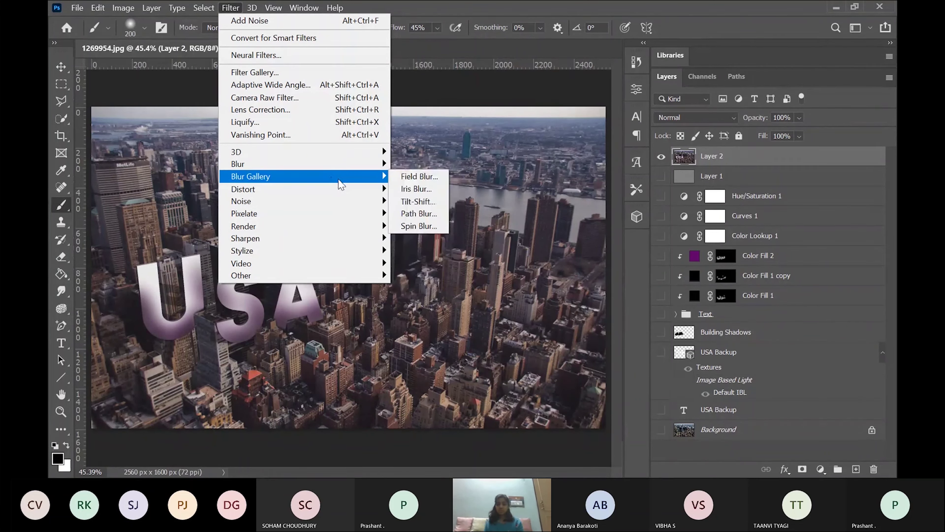
left_click(412, 189)
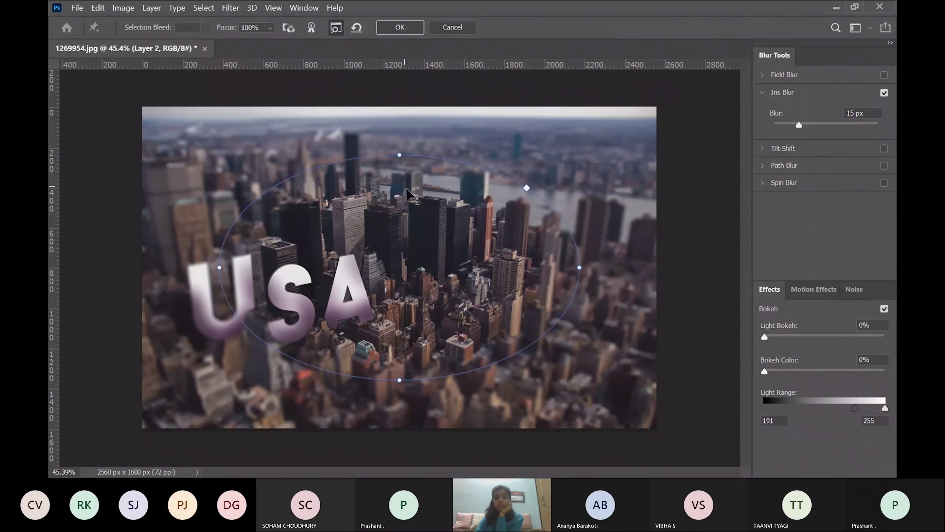
left_click_drag(433, 272, 335, 304)
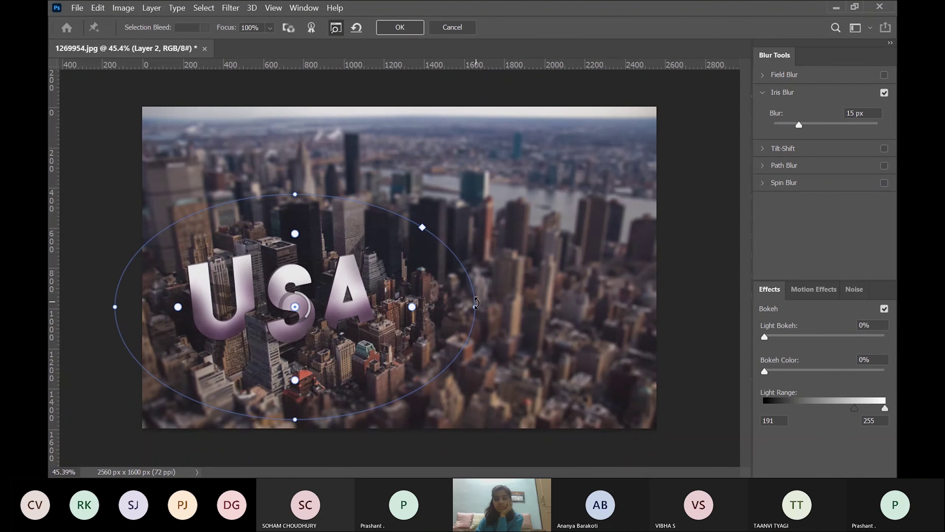
Step: Try to extend the sharp zone and square off the iris ellipse's outline, and undo the reshaping
left_click_drag(412, 307, 514, 307)
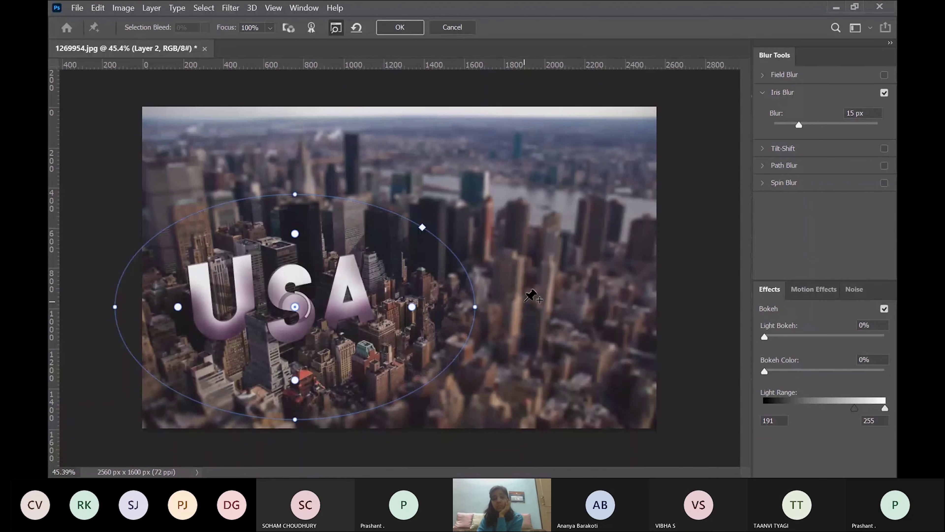
left_click_drag(422, 227, 461, 203)
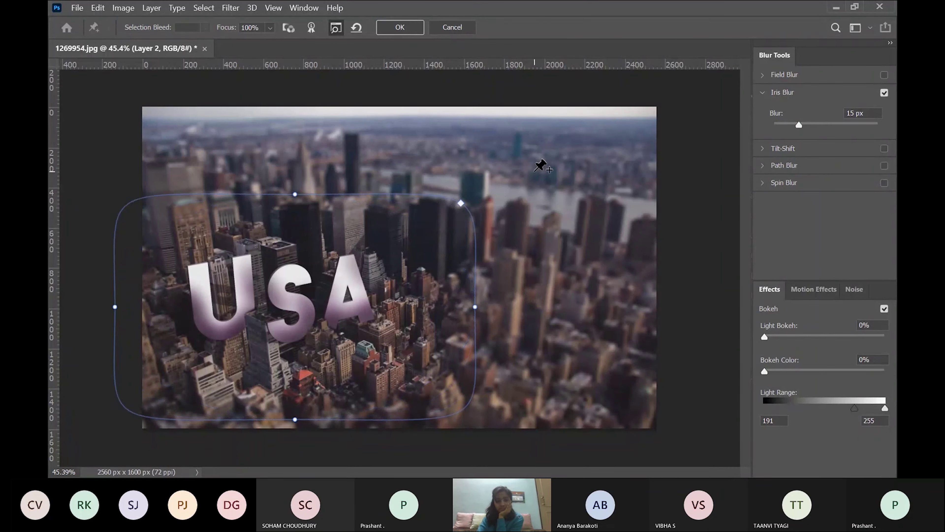
key("ctrl+z")
Step: Set the Iris Blur amount to 5 px and apply the filter
left_click(792, 126)
left_click_drag(788, 125, 783, 125)
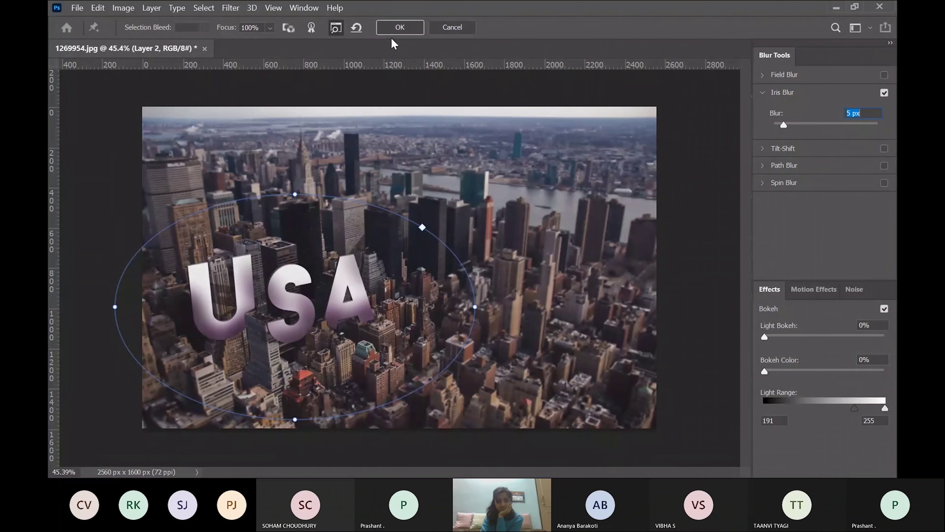
left_click(406, 28)
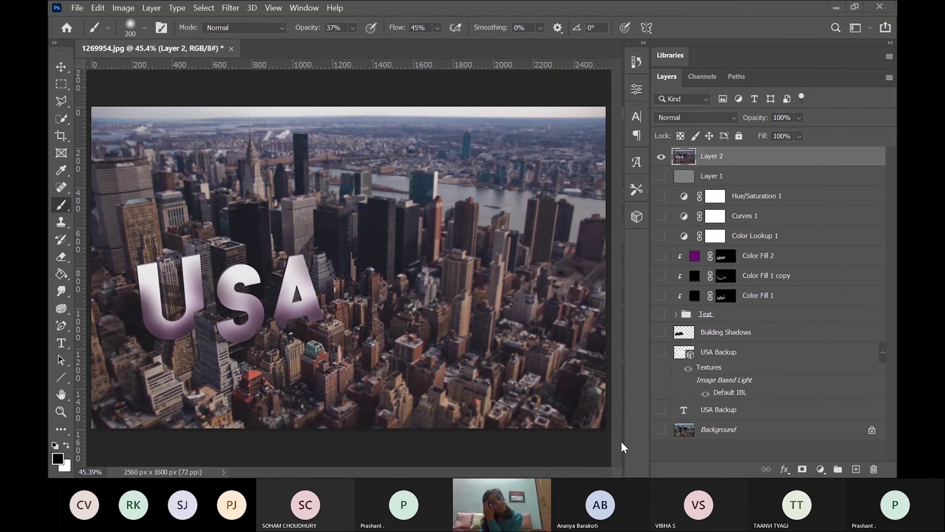
Step: Switch to the Teams meeting and turn on the camera
key("super+s")
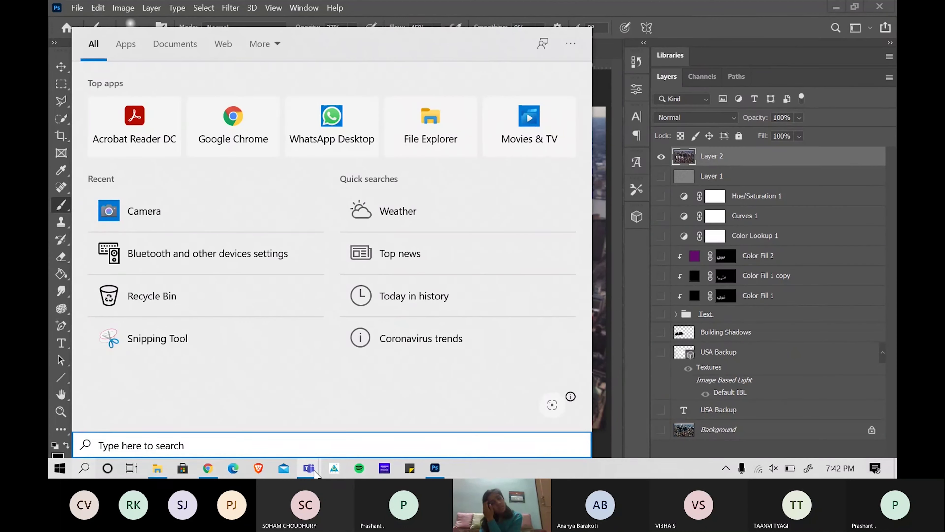
left_click(310, 469)
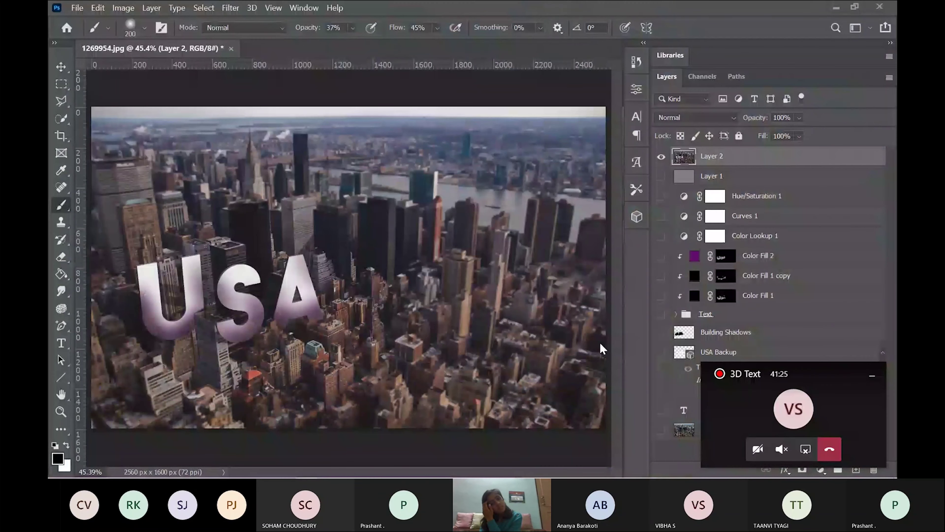
left_click(758, 449)
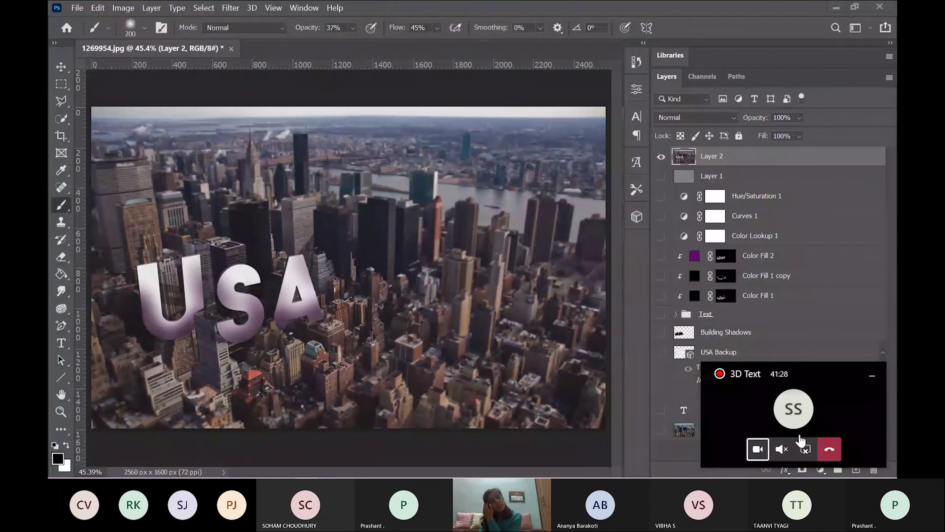
left_click(805, 450)
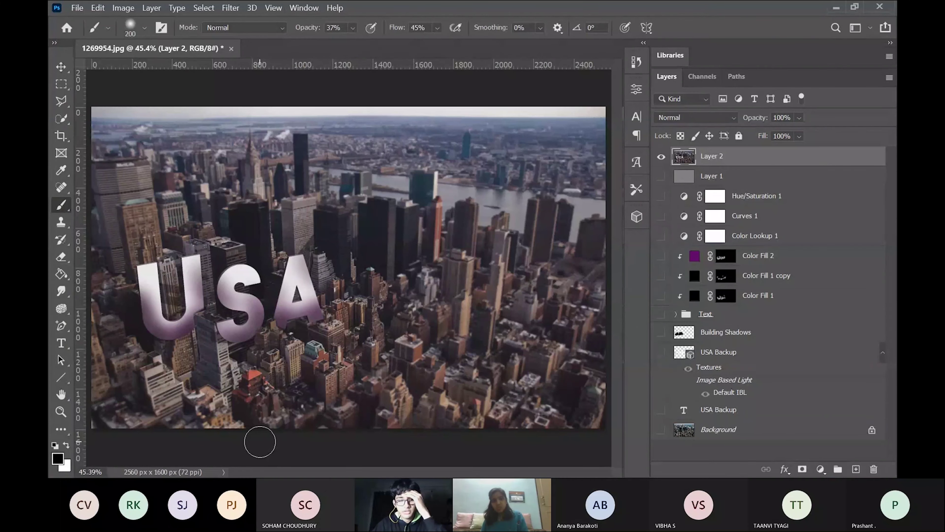
Step: Switch to Chrome and search Google Images for "png"
key("super+s")
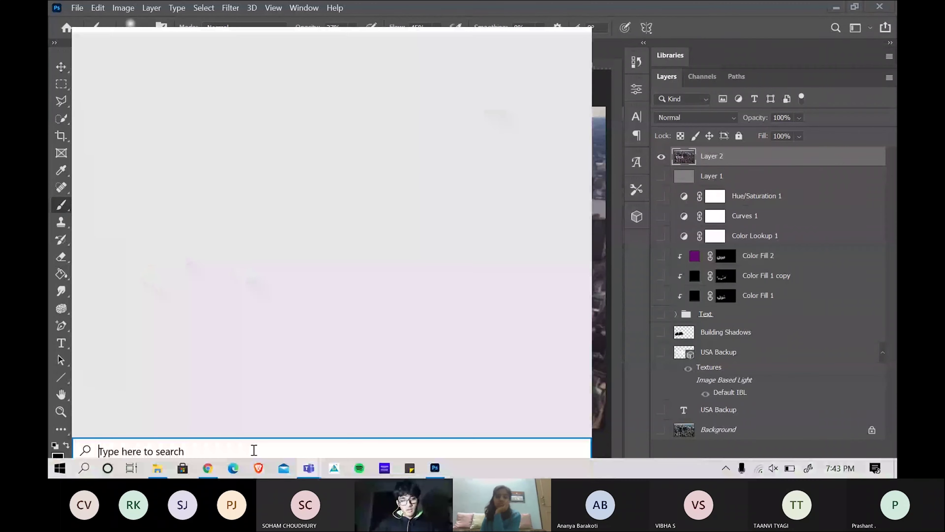
left_click(240, 469)
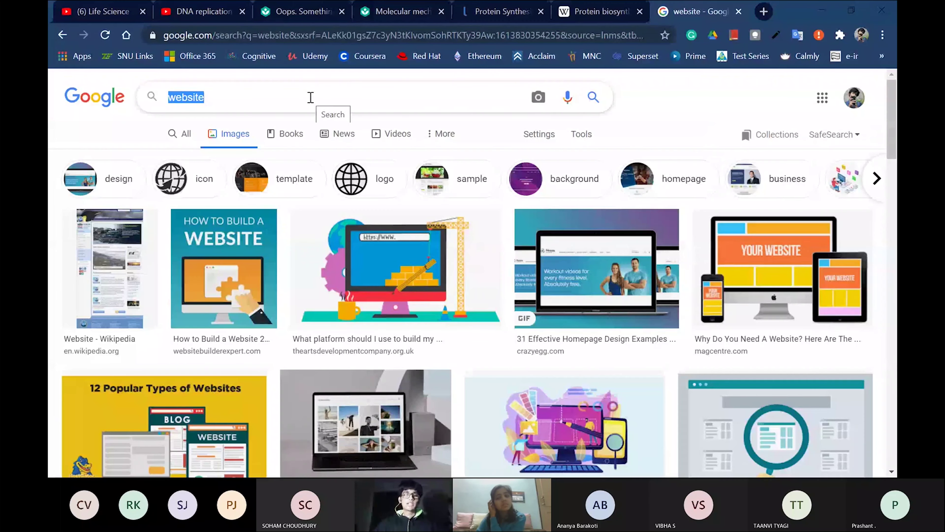
type("png")
key("Return")
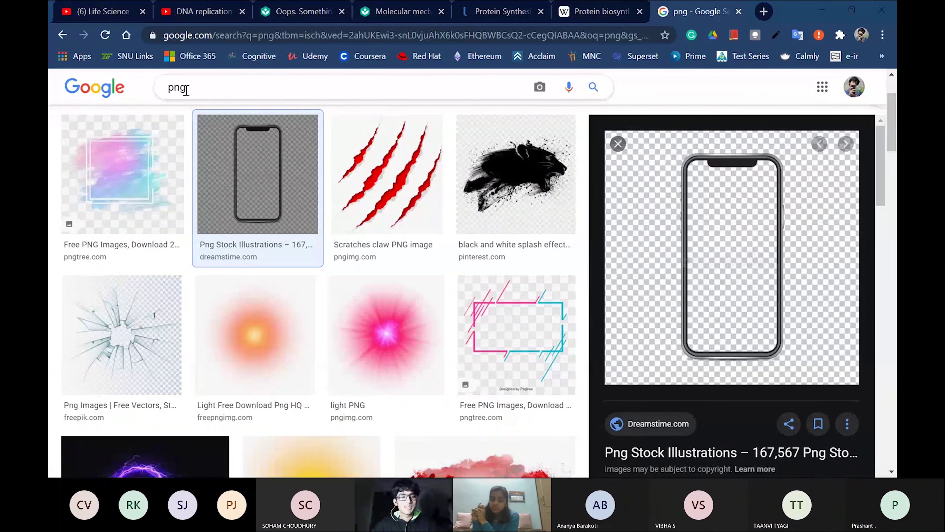
Step: Change the image search to "tree png"
left_click(221, 92)
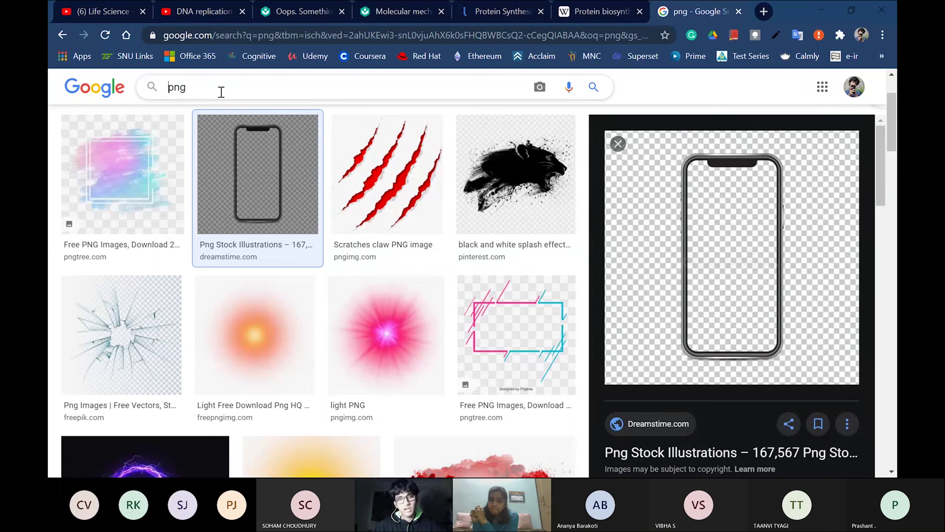
key("Home")
type("l")
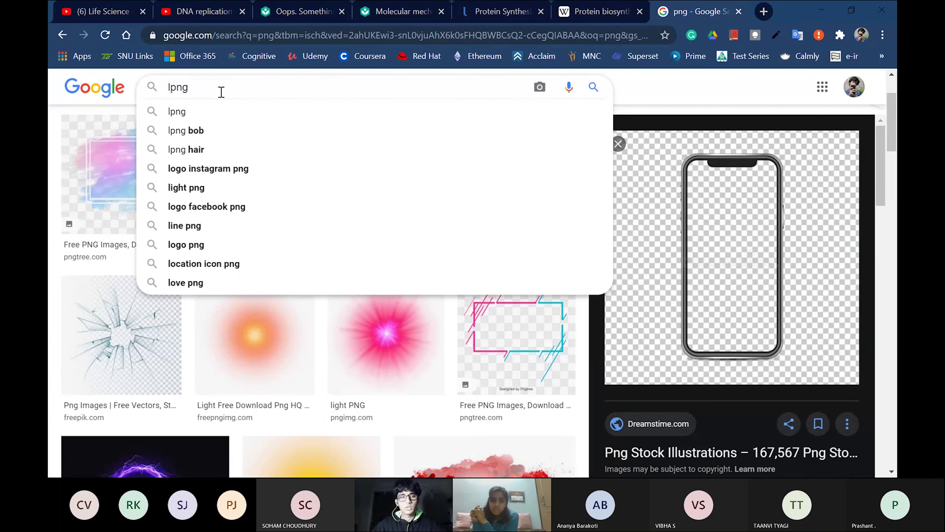
key("BackSpace")
type("tree")
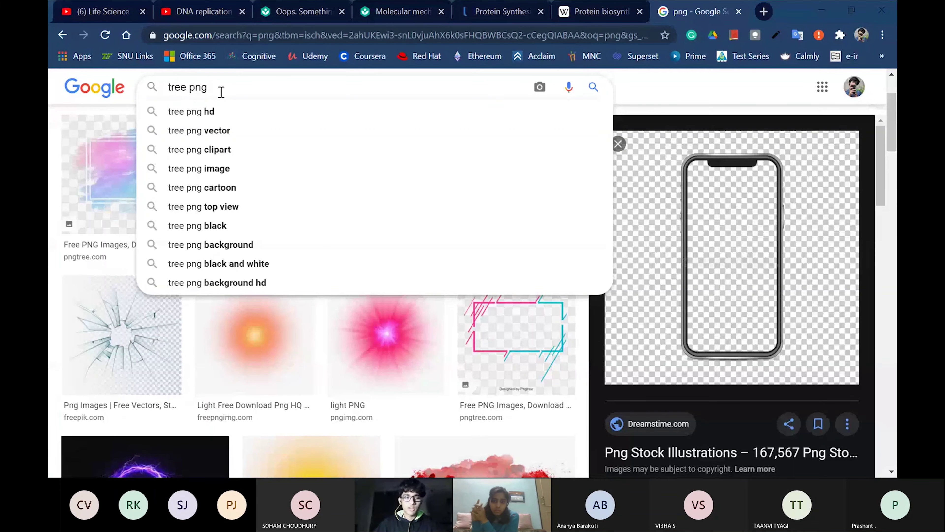
key("Return")
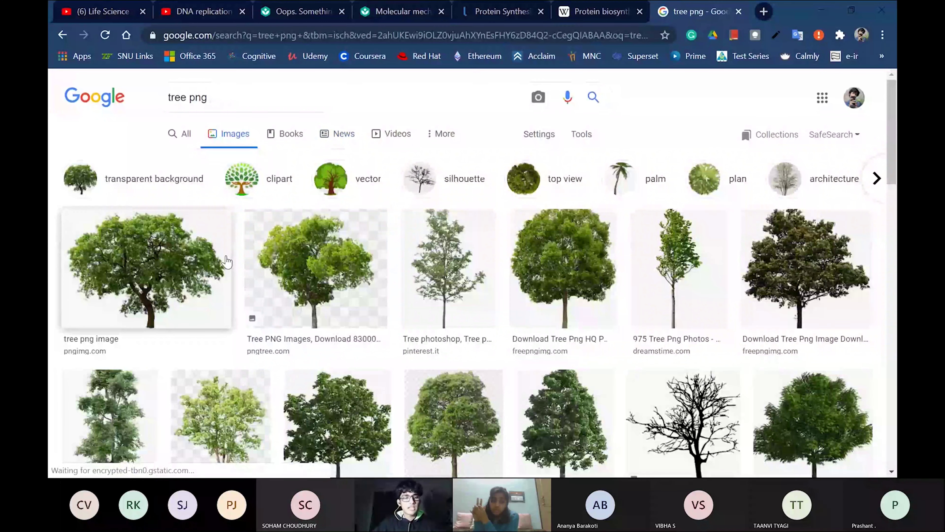
Step: Open the source page of the Pngtree tree result and dismiss its anniversary sale pop-up
left_click(316, 265)
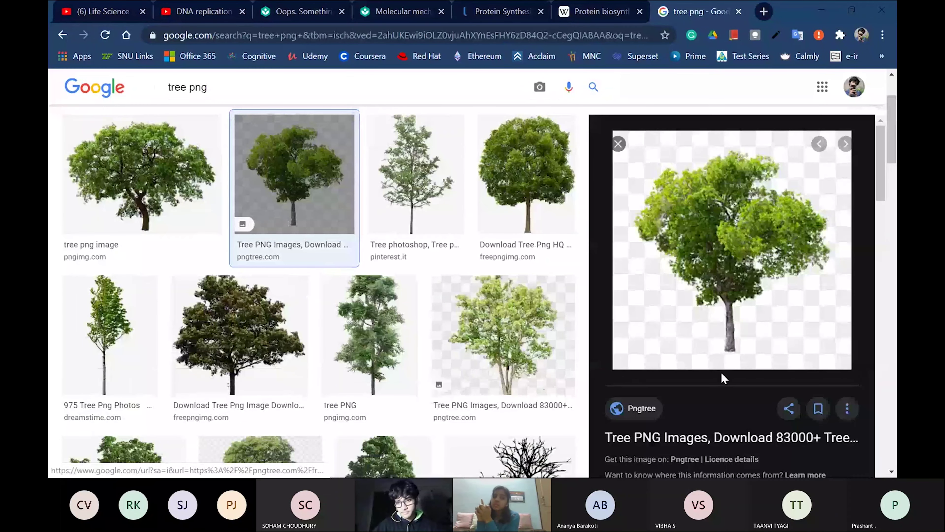
left_click(724, 378)
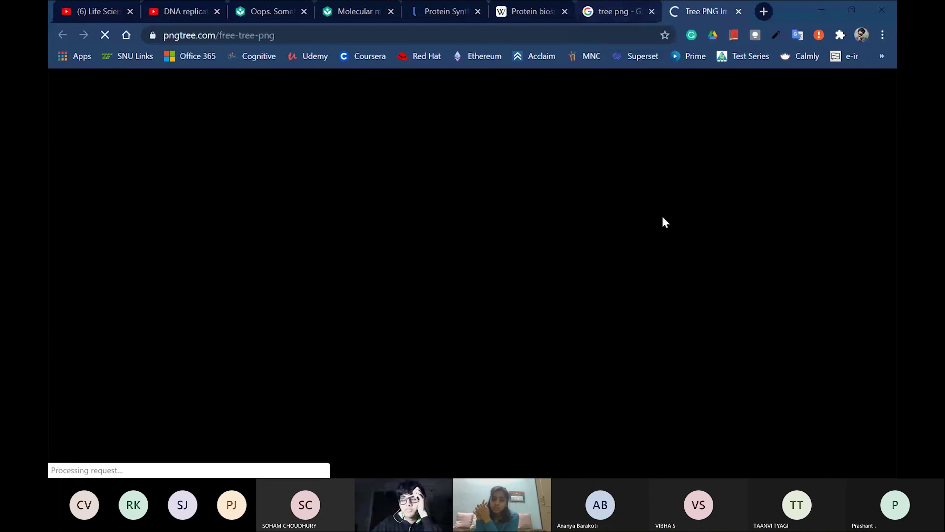
scroll(621, 354, "down", 7)
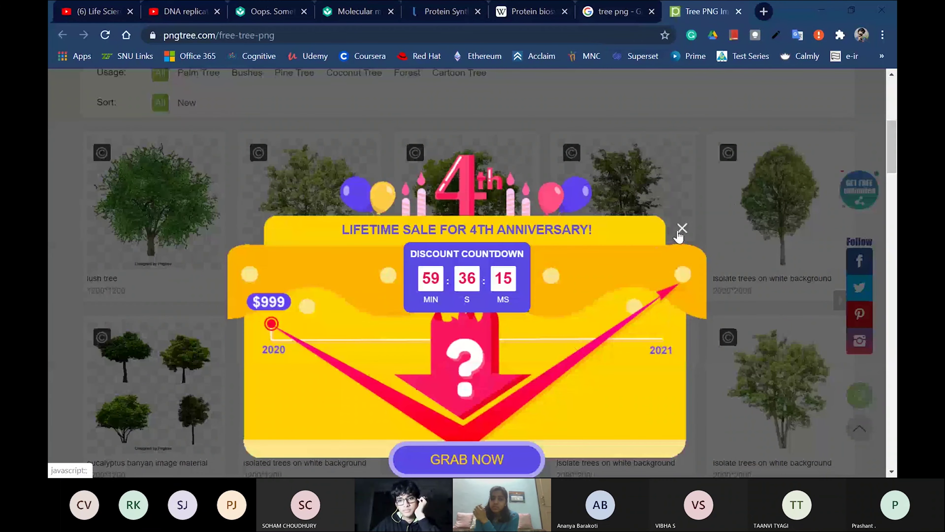
left_click(681, 228)
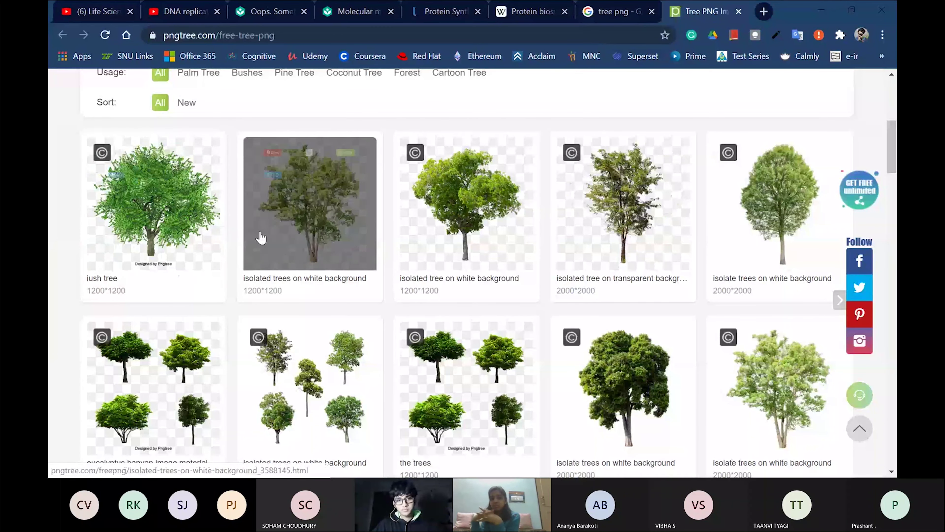
Step: Download the 1200*1200 "isolated trees on white background" image as a free PNG and close the Pngtree tabs
left_click(271, 239)
left_click(662, 12)
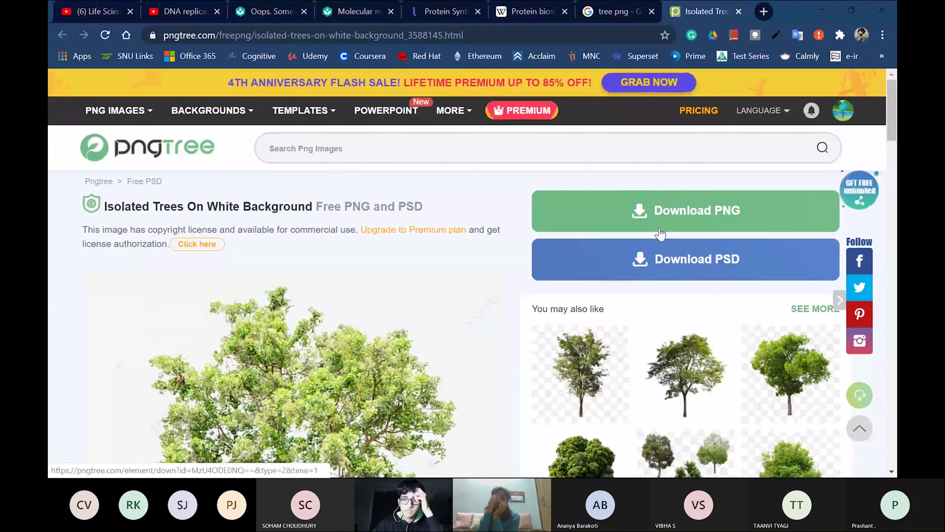
left_click(699, 212)
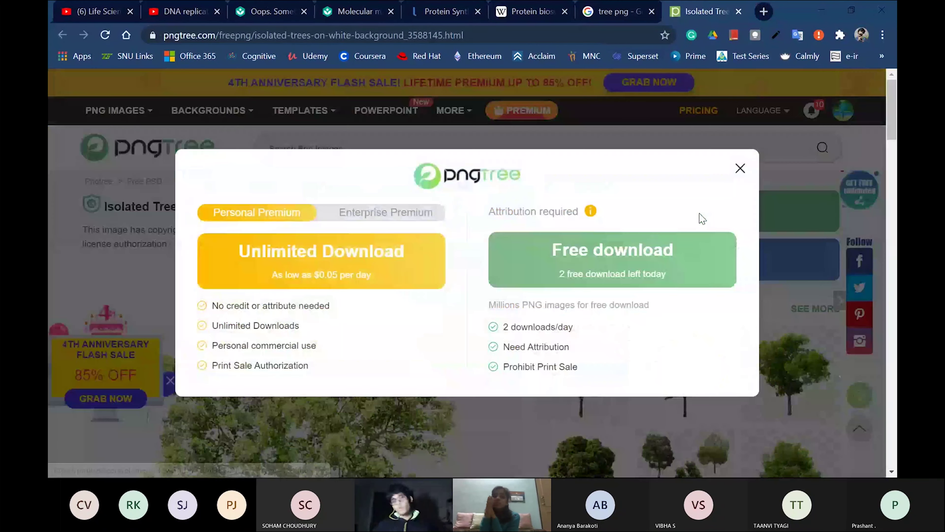
left_click(562, 276)
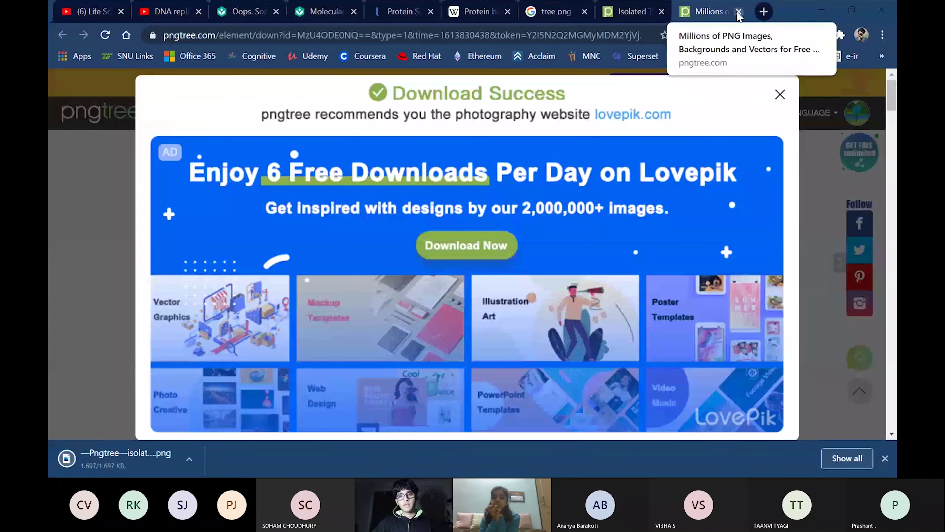
left_click(739, 12)
left_click(739, 11)
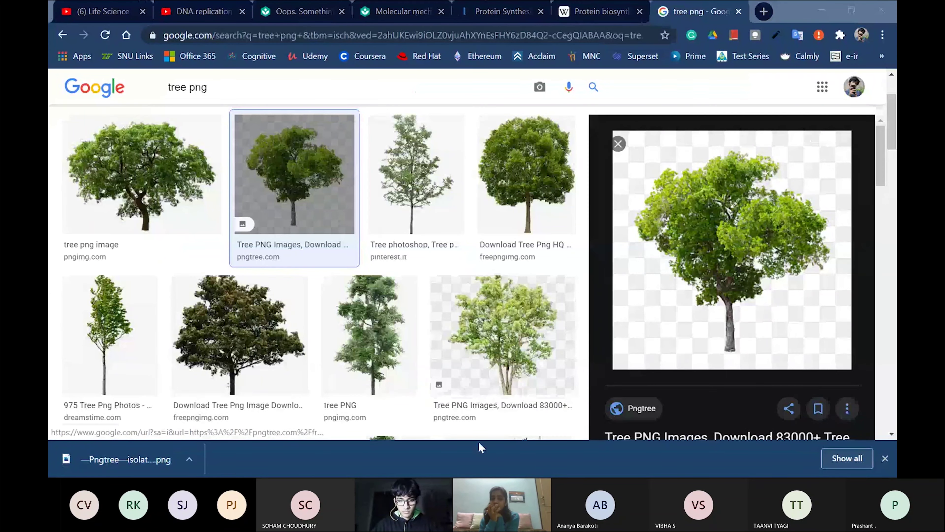
Step: Switch back to Photoshop and open the downloaded Pngtree isolated trees PNG from the Downloads folder
key("super")
left_click(435, 475)
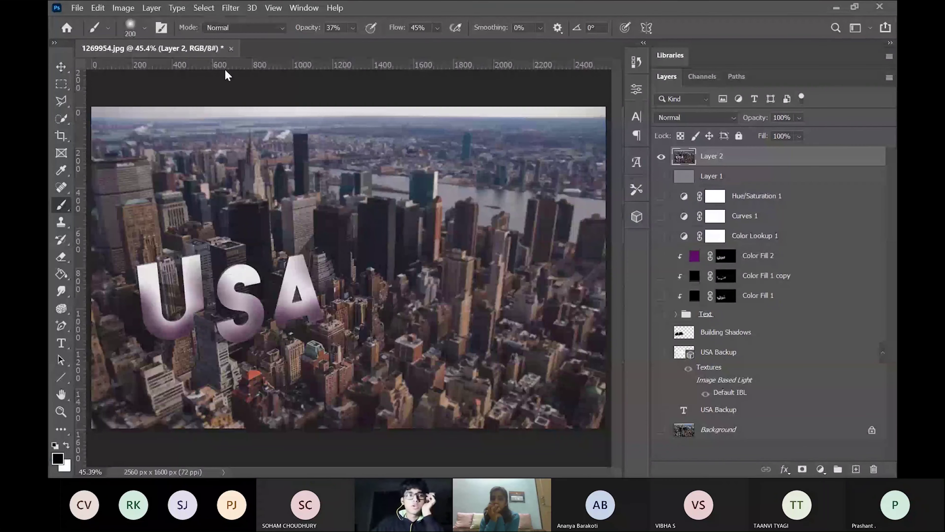
left_click(77, 8)
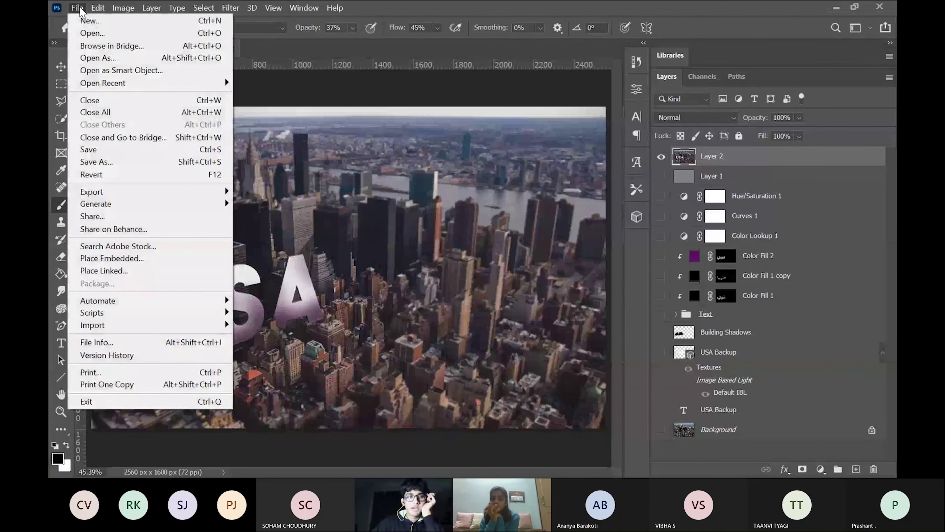
left_click(90, 33)
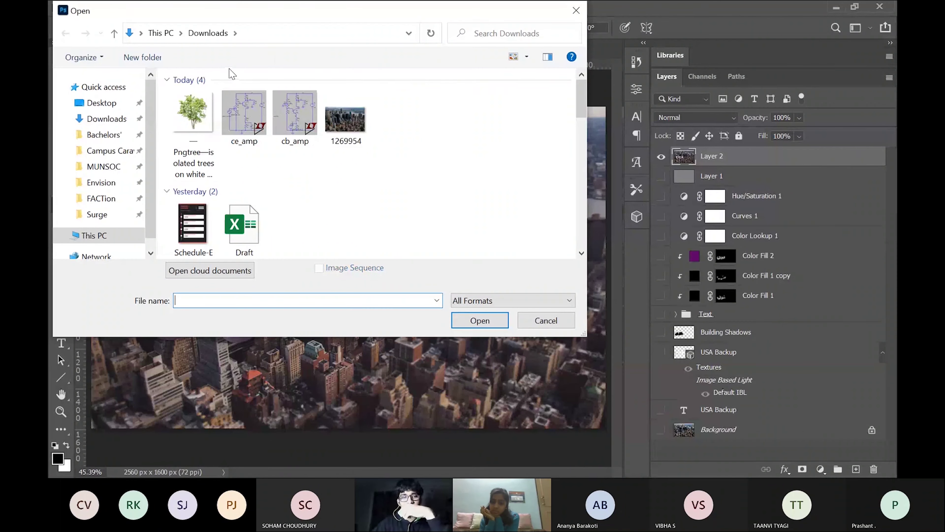
left_click(205, 141)
double_click(205, 141)
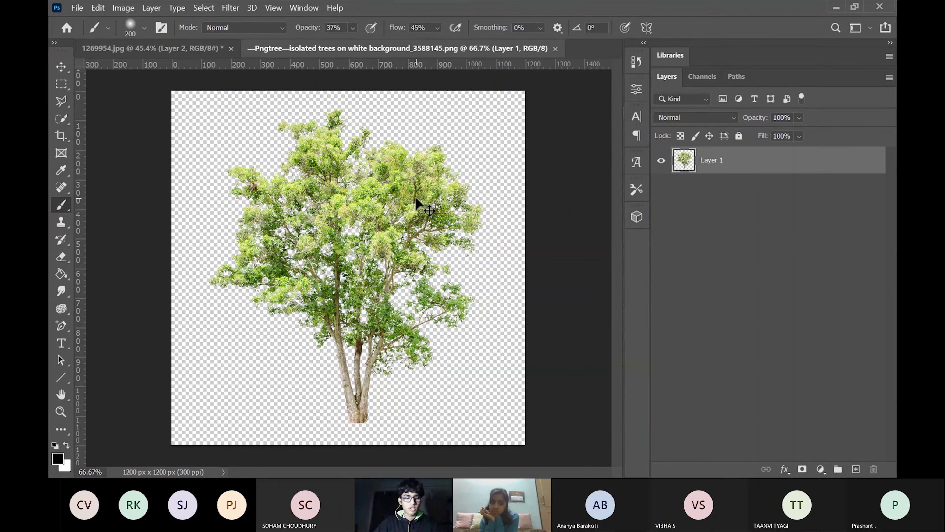
Step: Copy the entire tree image into the 1269954.jpg document as a new layer above the merged layer
key("ctrl+a")
left_click_drag(417, 203, 496, 245)
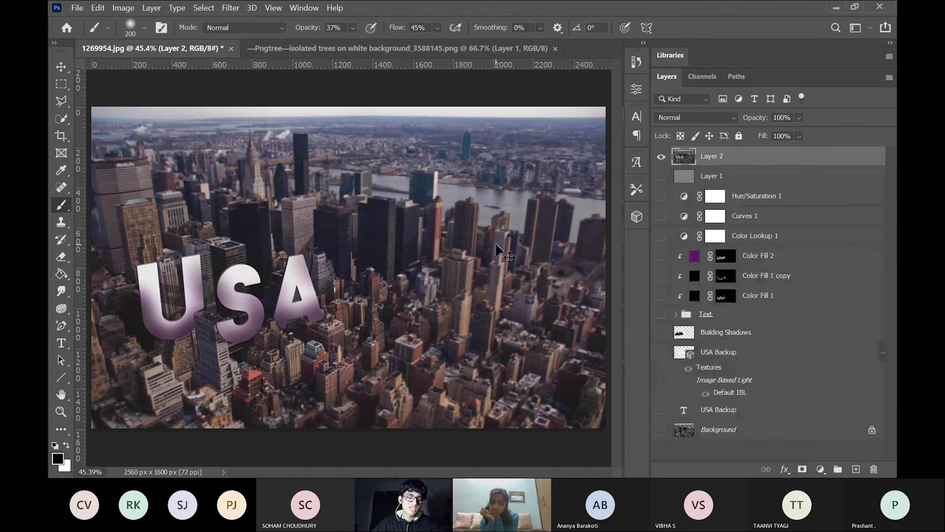
left_click_drag(496, 245, 496, 244)
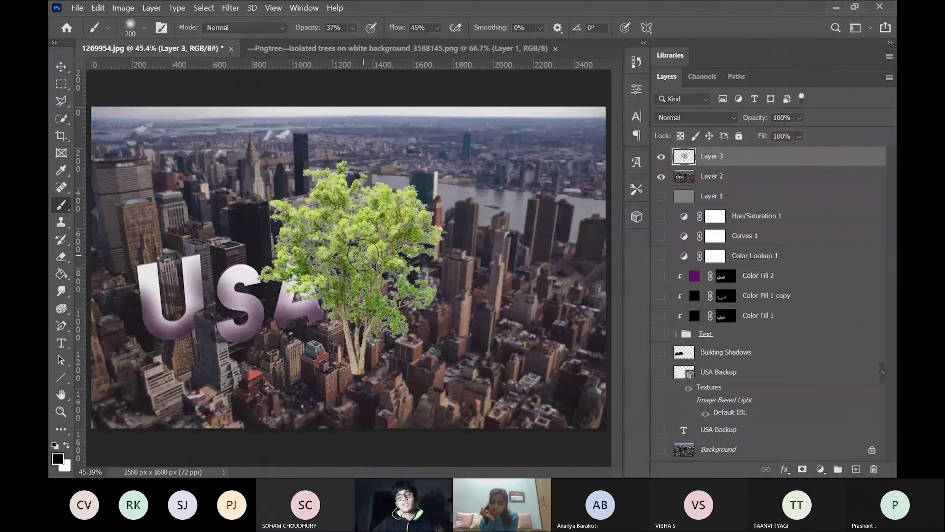
Step: Move the tree layer to the area right of the USA lettering, with its trunk near the image's lower edge
key("ctrl+t")
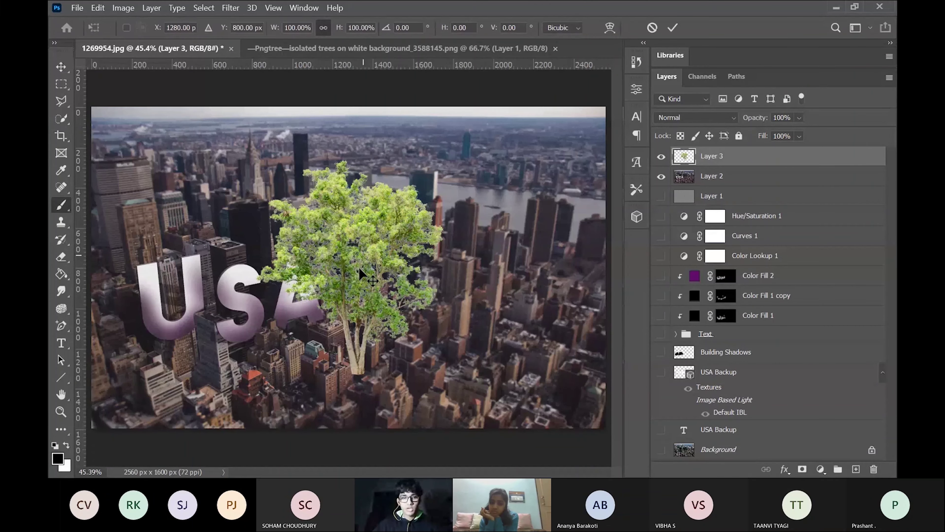
left_click_drag(413, 281, 541, 319)
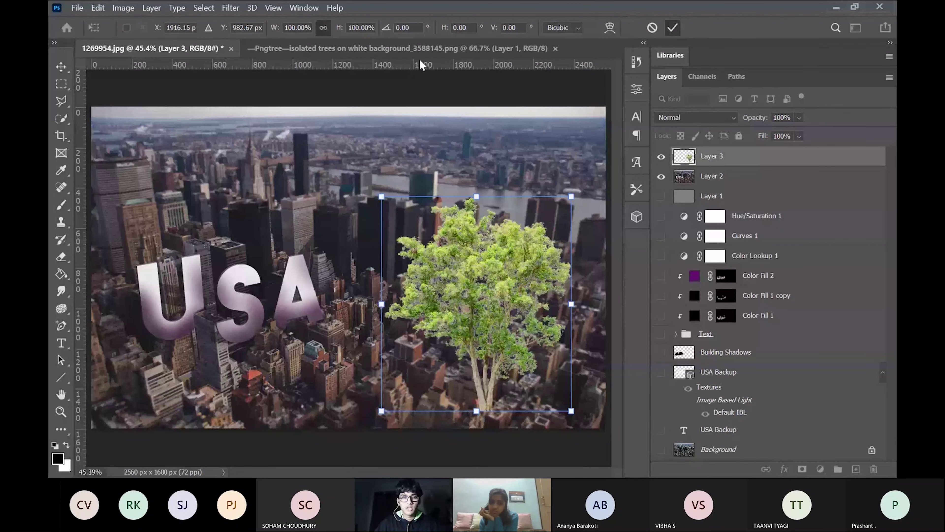
key("Return")
Step: Close the Pngtree isolated trees document and delete the tree layer from 1269954.jpg
left_click(421, 48)
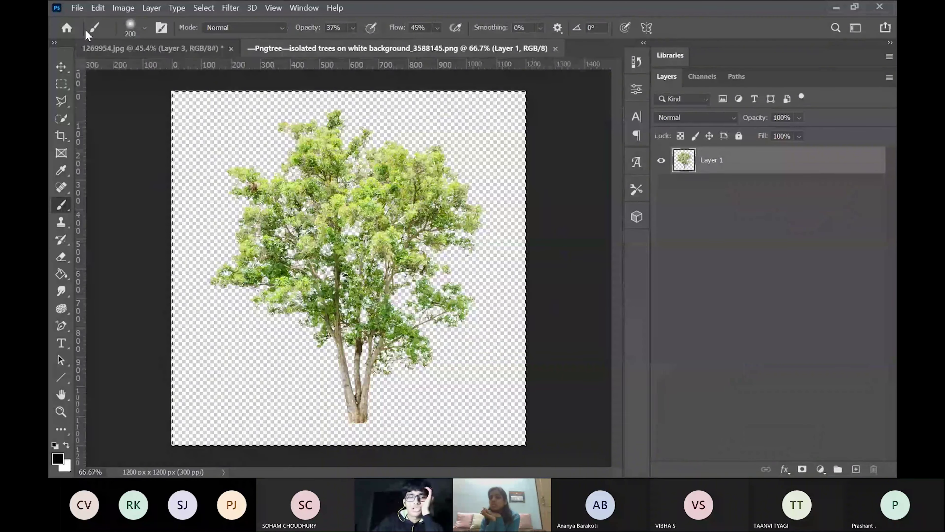
left_click(128, 49)
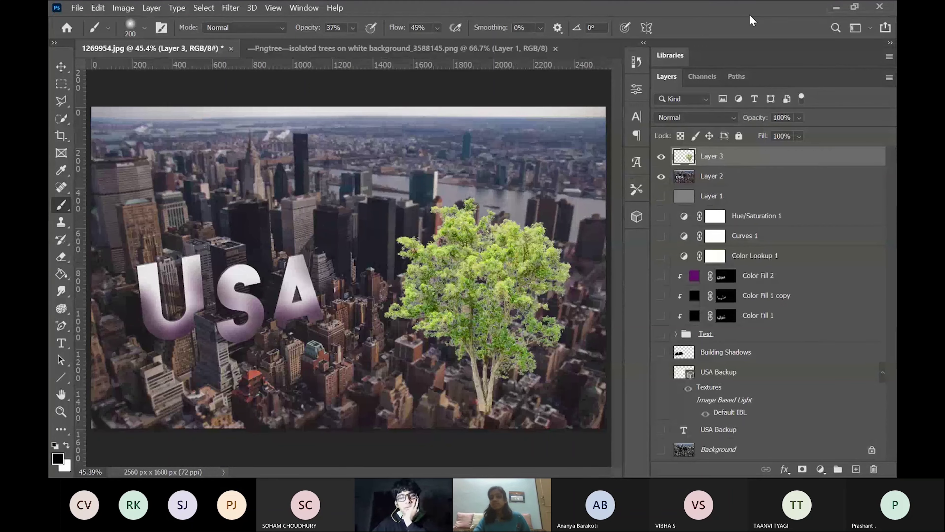
left_click(556, 49)
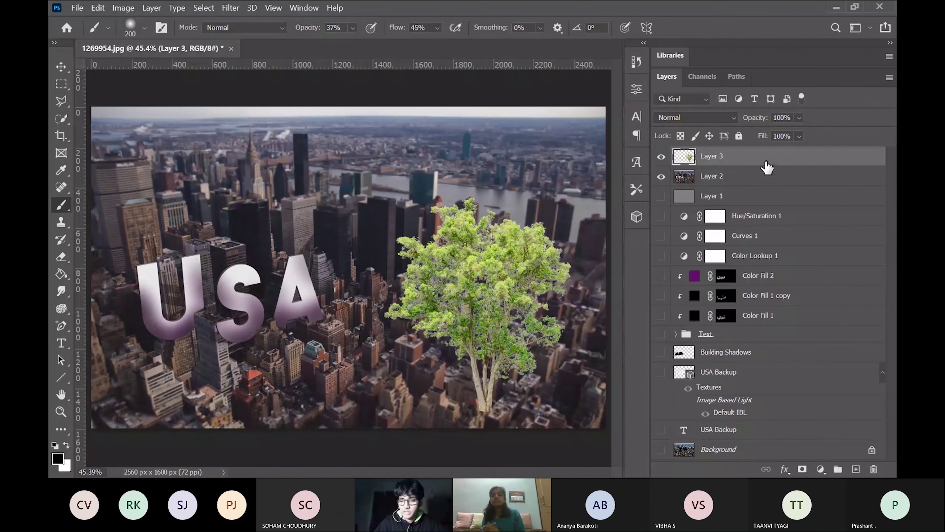
key("Delete")
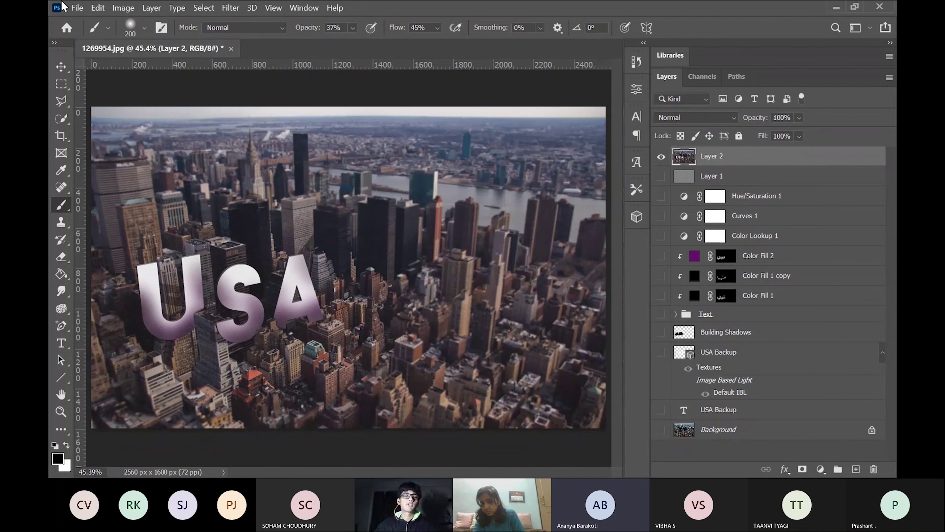
Step: Open the superheroes recruiting poster 0.png from the Envision folder
left_click(77, 8)
left_click(77, 8)
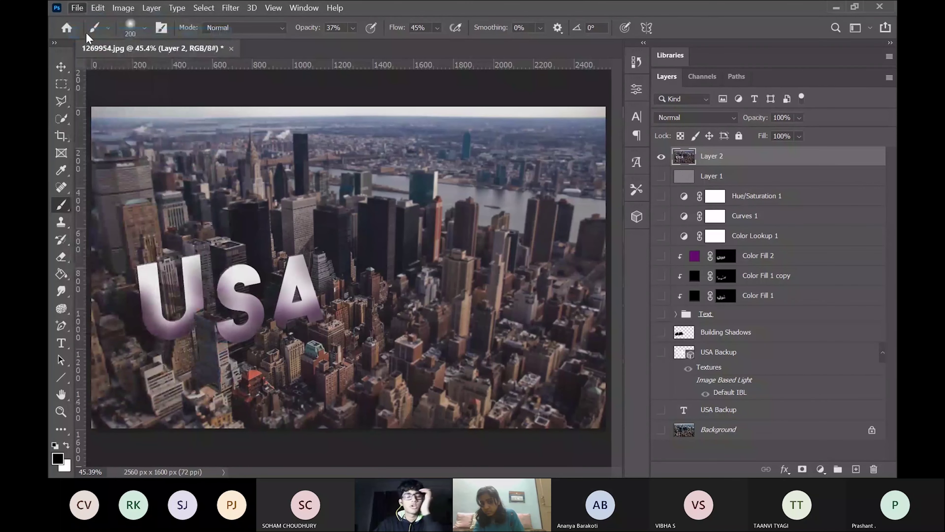
key("ctrl+o")
scroll(348, 173, "down", 5)
scroll(349, 174, "down", 8)
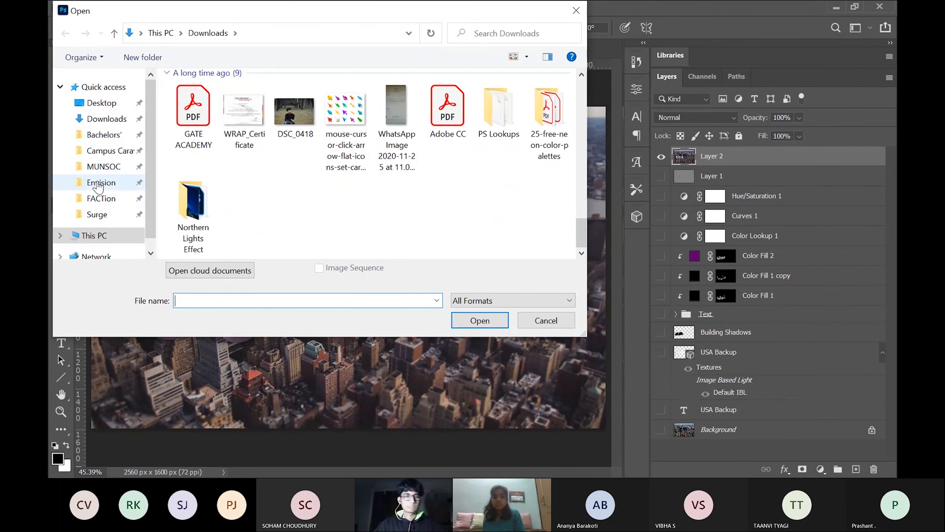
left_click(98, 183)
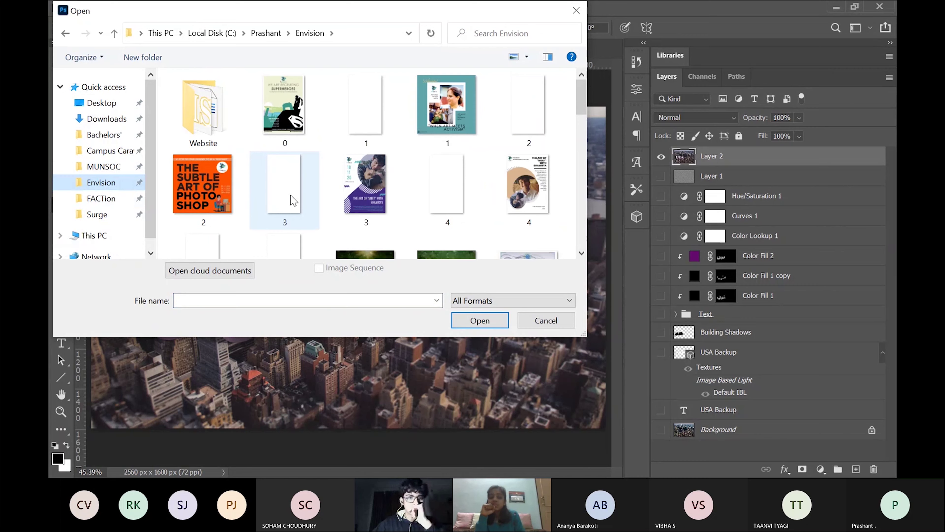
double_click(284, 111)
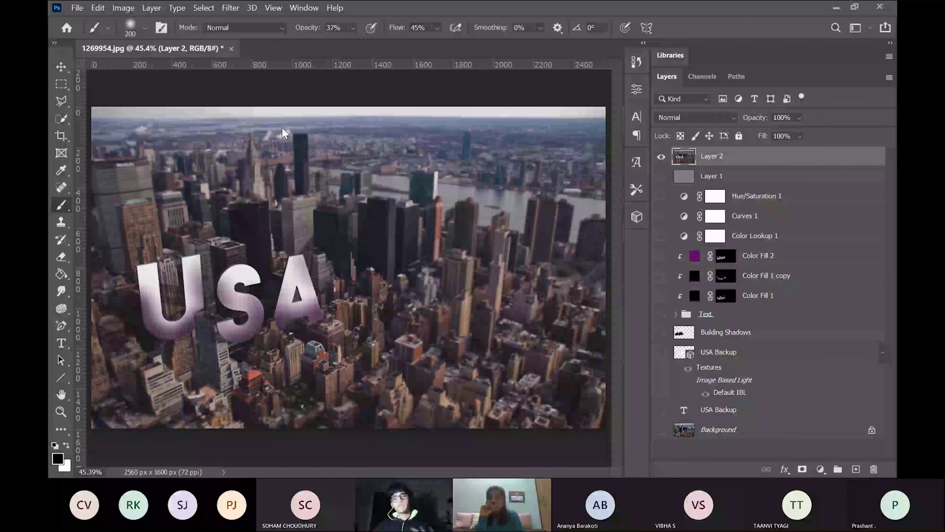
Step: Select the poster's black superhero silhouette, including the separate dark shape beside the head, with the Quick Selection tool
key("ctrl+plus")
key("ctrl+plus")
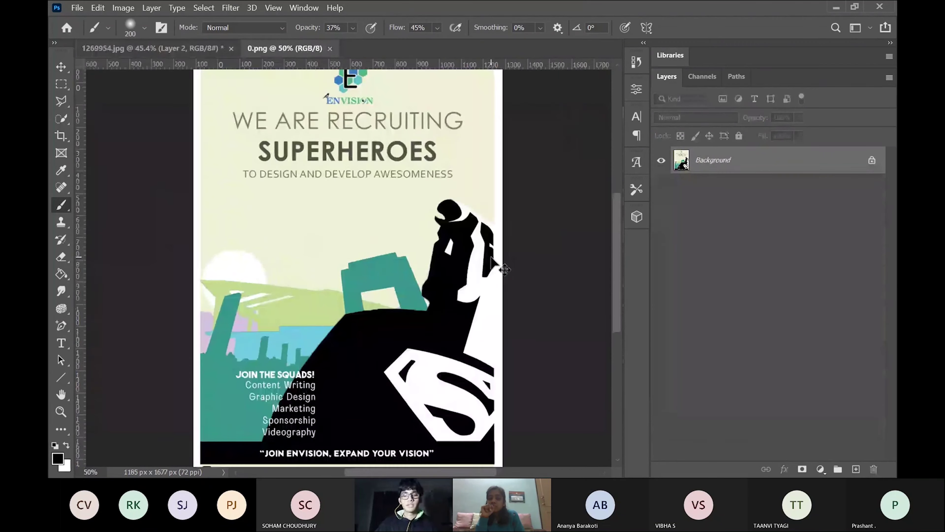
scroll(491, 257, "down", 4)
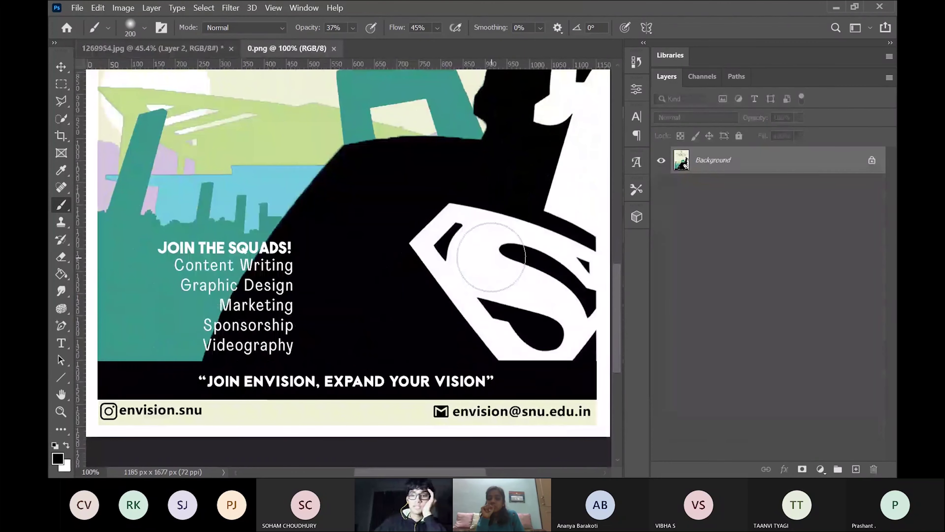
scroll(492, 257, "up", 5)
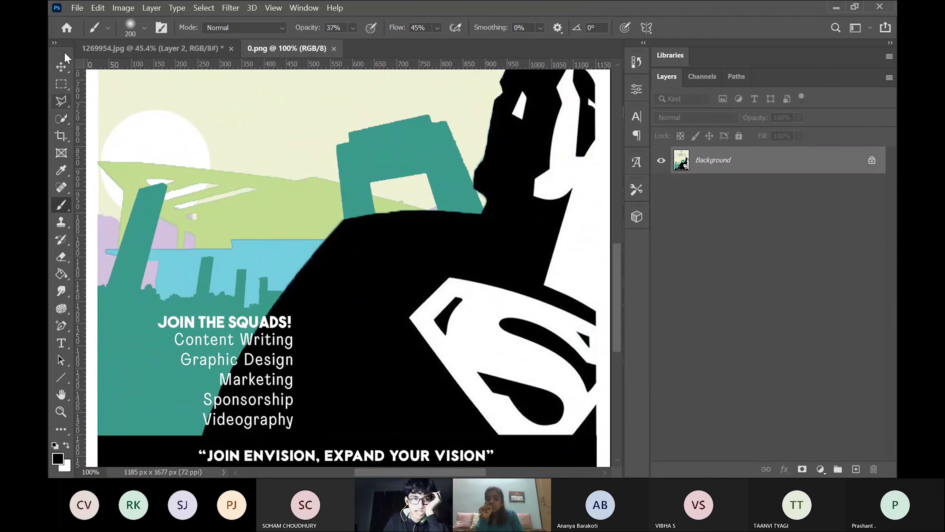
left_click(61, 123)
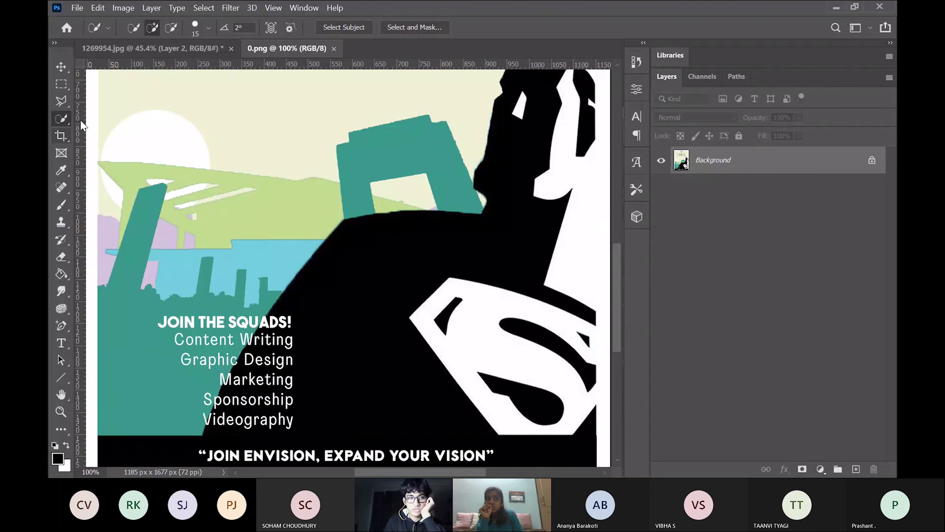
right_click(58, 123)
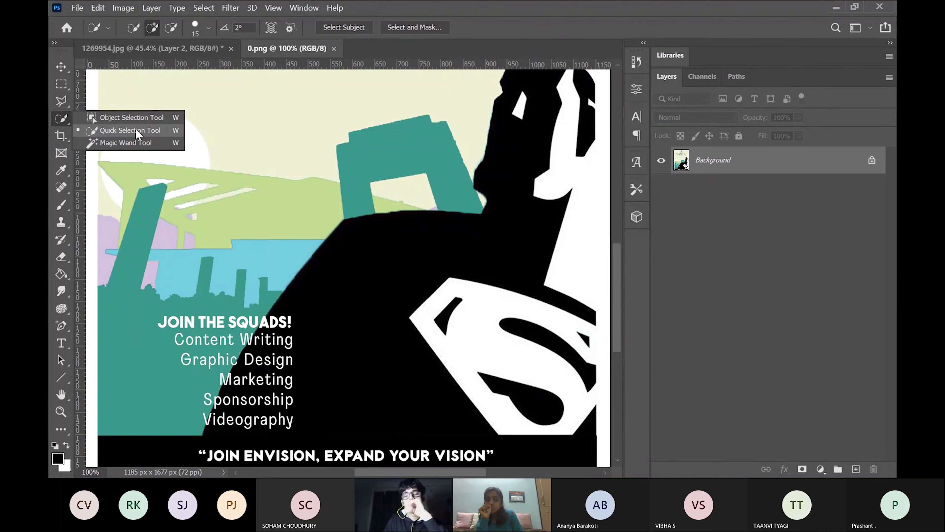
left_click(718, 283)
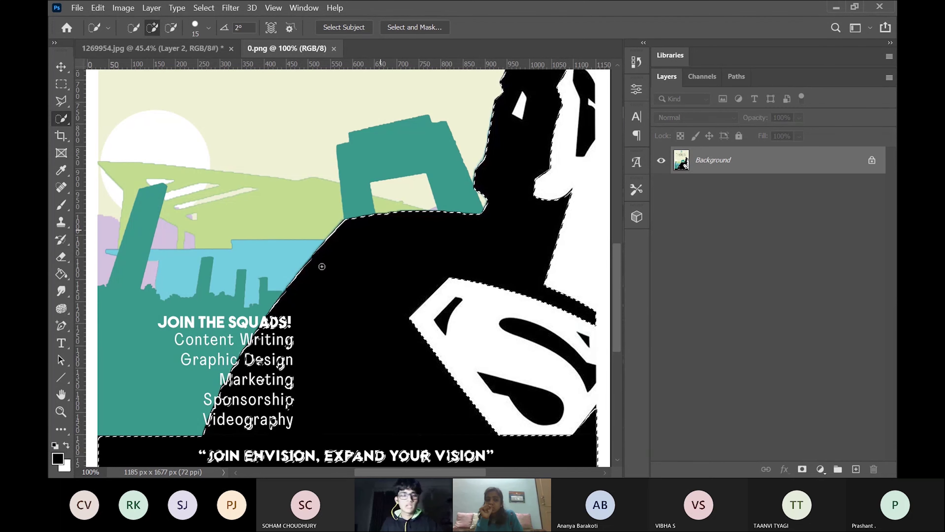
scroll(435, 376, "down", 6)
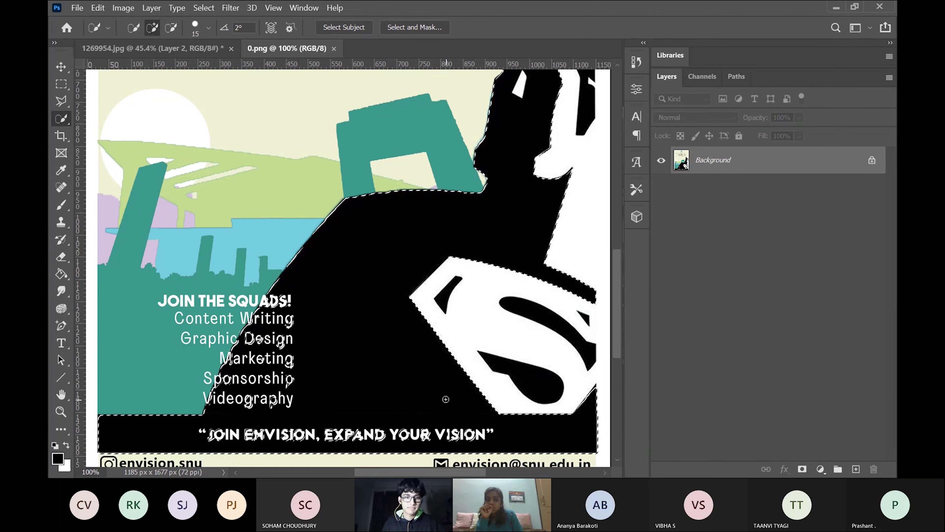
scroll(435, 376, "up", 5)
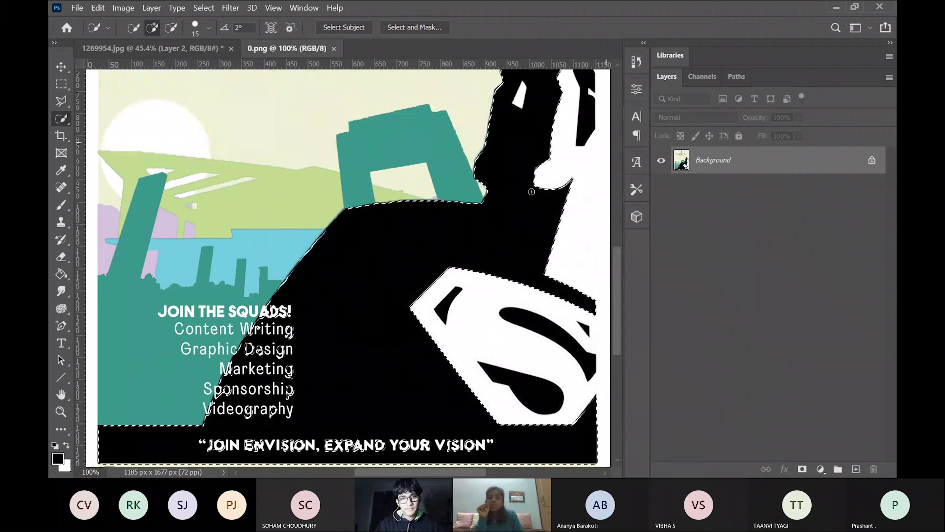
scroll(498, 213, "up", 3)
left_click(586, 159)
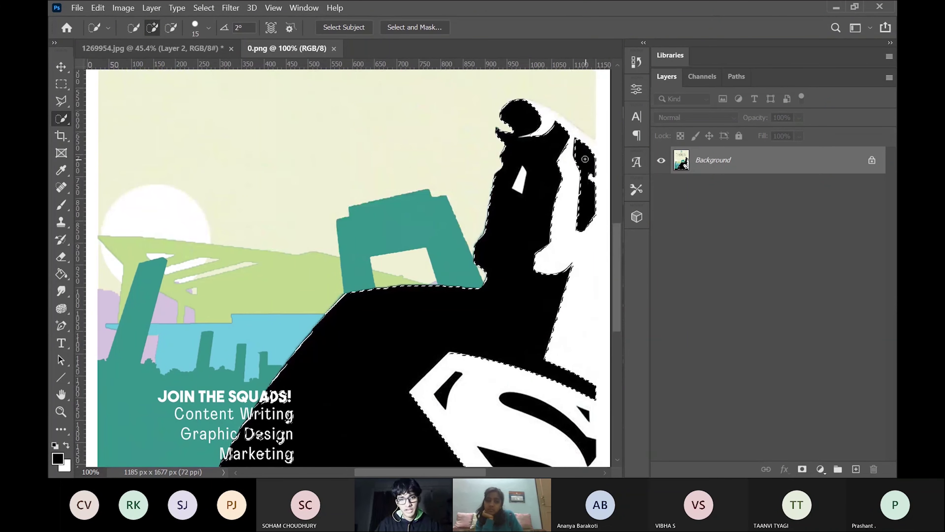
Step: Feather the silhouette selection with a radius of 1 pixel
right_click(501, 223)
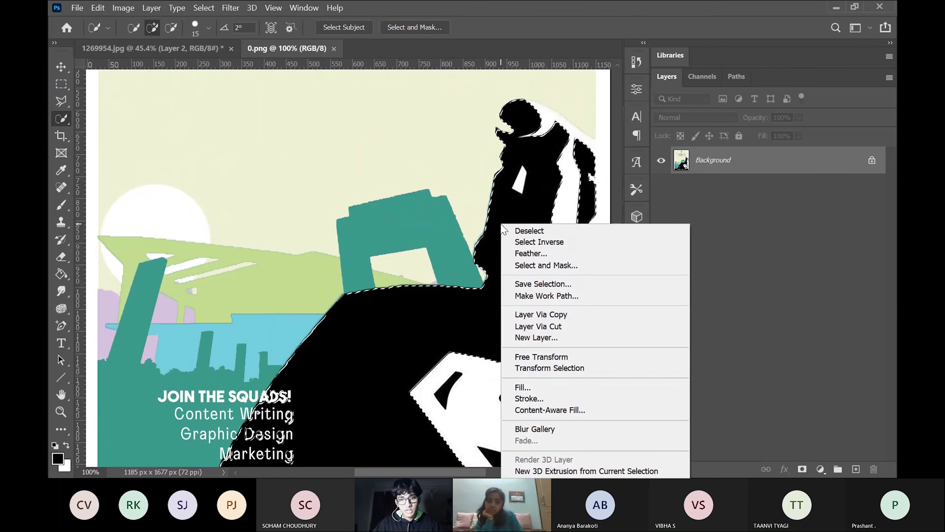
left_click(523, 254)
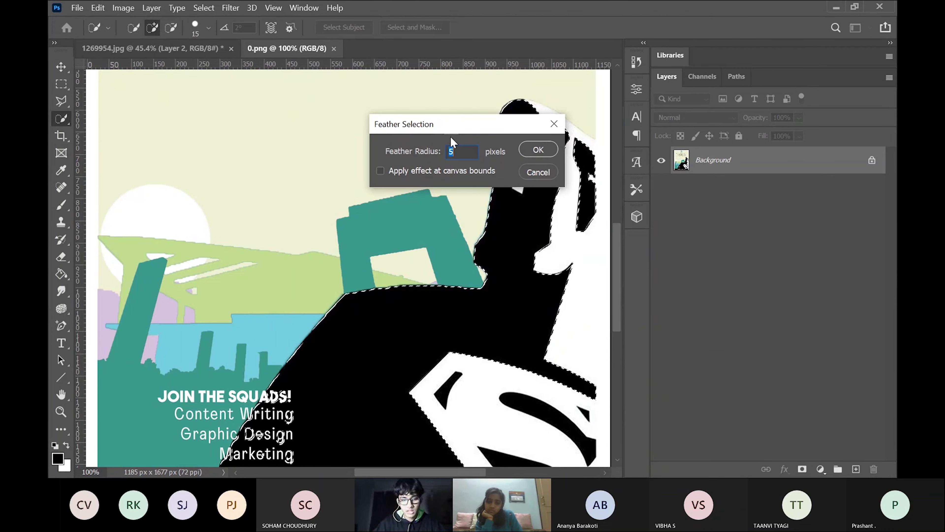
type("1")
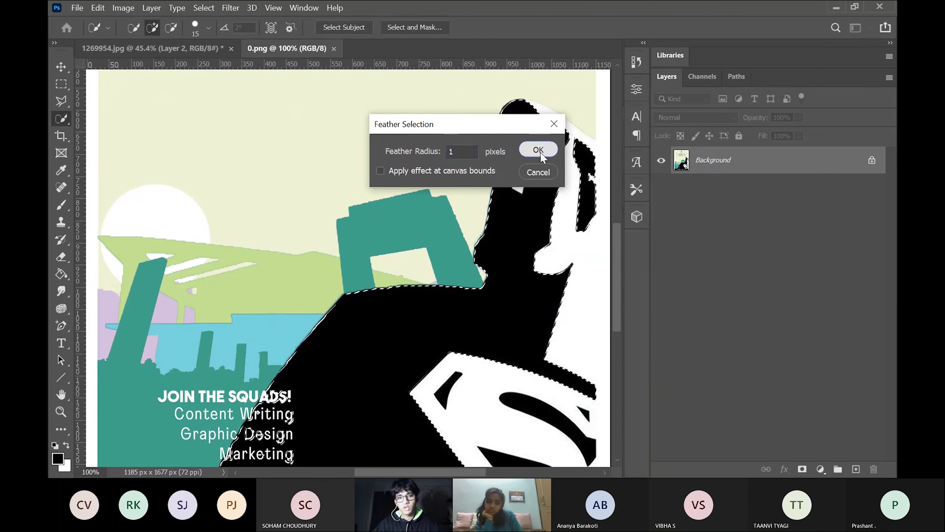
left_click(539, 150)
Step: Create a new document from the Clipboard preset, 948 x 1068 pixels at 300 pixels/inch in RGB Color
left_click(70, 7)
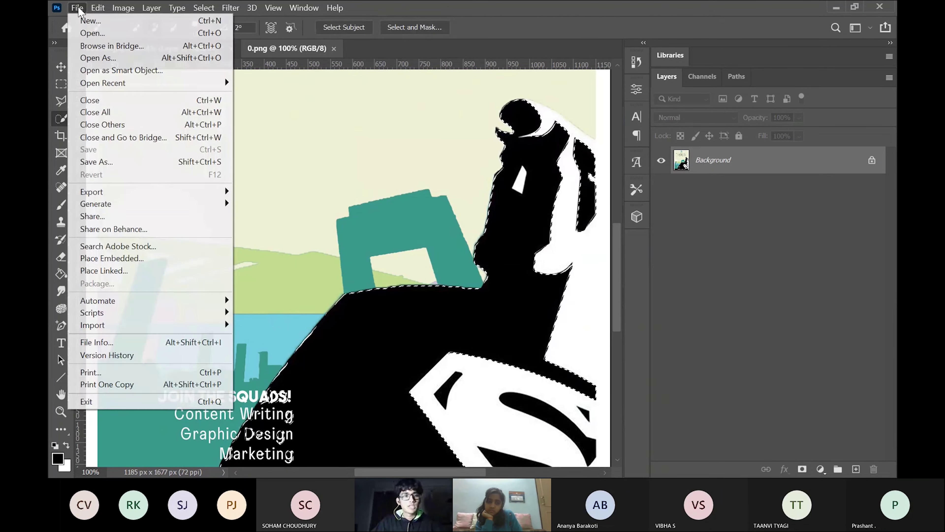
left_click(88, 22)
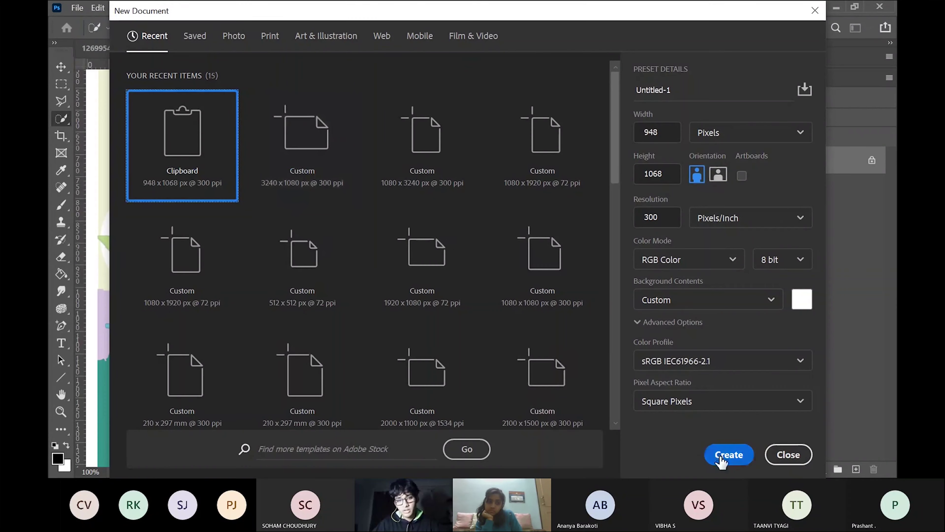
left_click(721, 458)
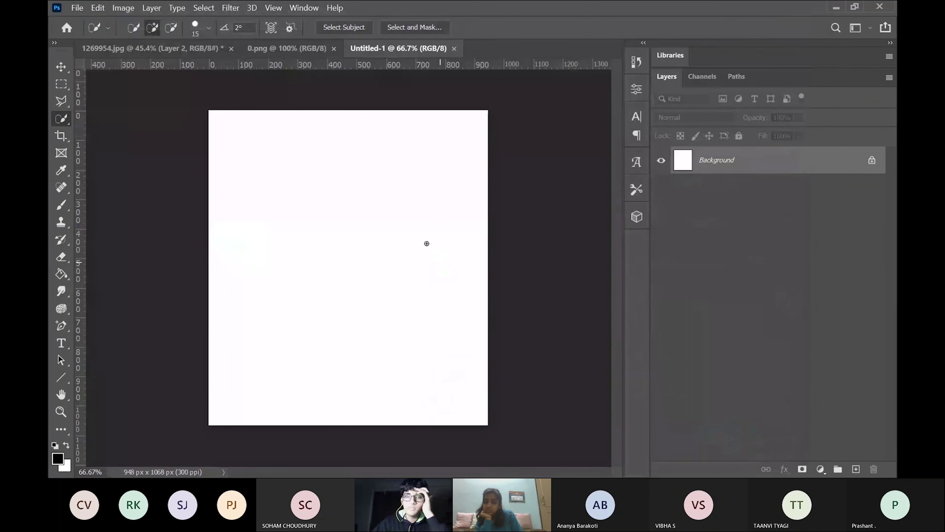
Step: Copy the 1-pixel-feathered silhouette from 0.png into Untitled-1 and scale it to about 35.2% in the canvas's upper-left corner
left_click(306, 47)
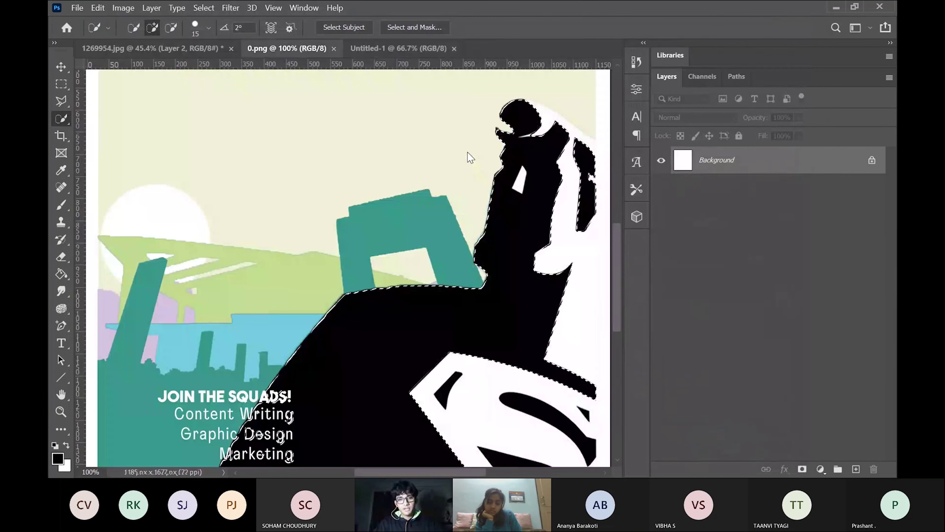
left_click(407, 52)
key("ctrl+v")
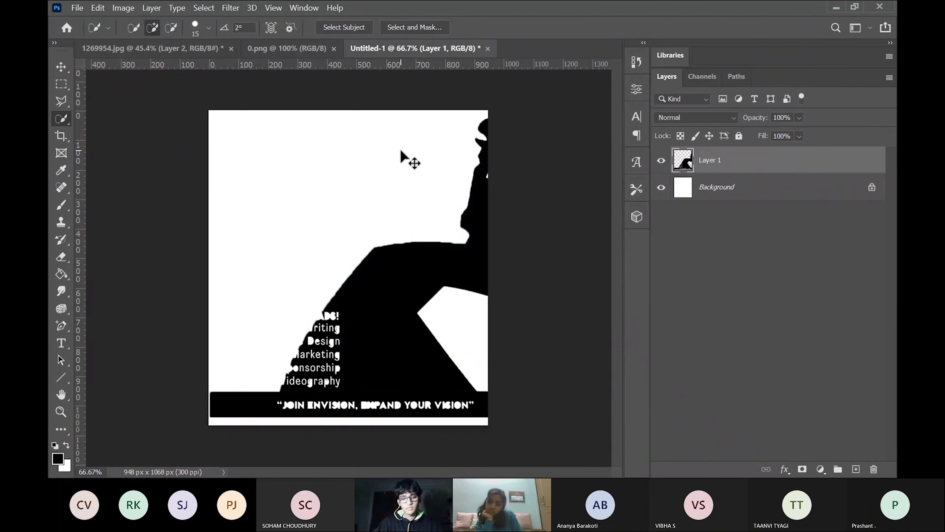
key("ctrl+t")
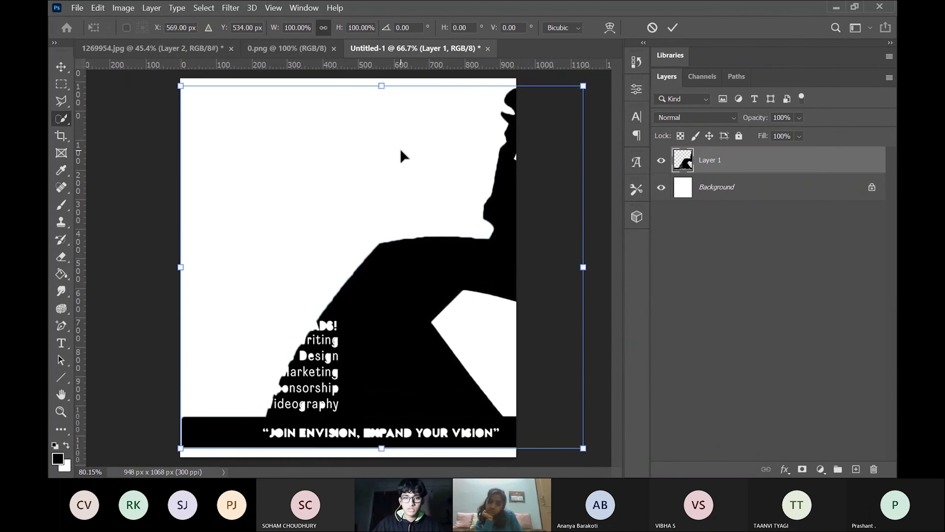
left_click_drag(577, 443, 322, 214)
left_click(674, 27)
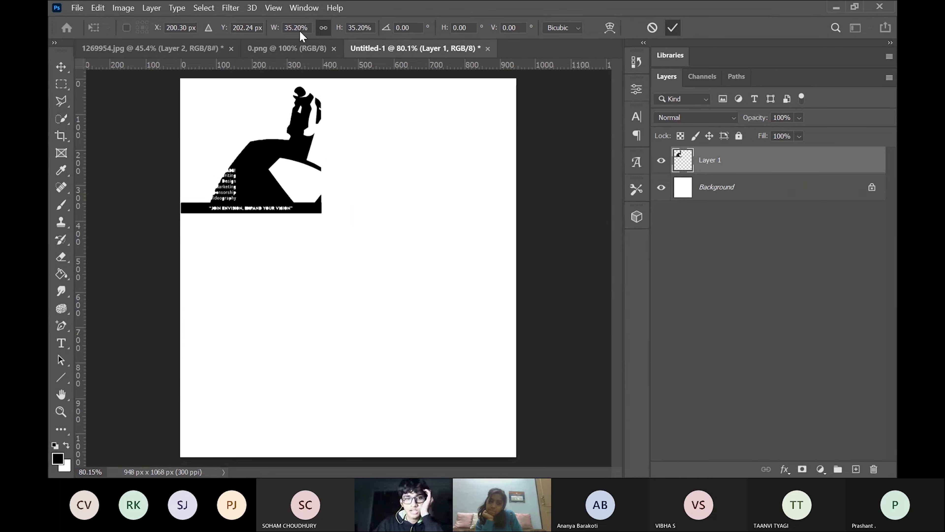
Step: Return to 0.png and feather the silhouette selection with a radius of 20 pixels
left_click(299, 51)
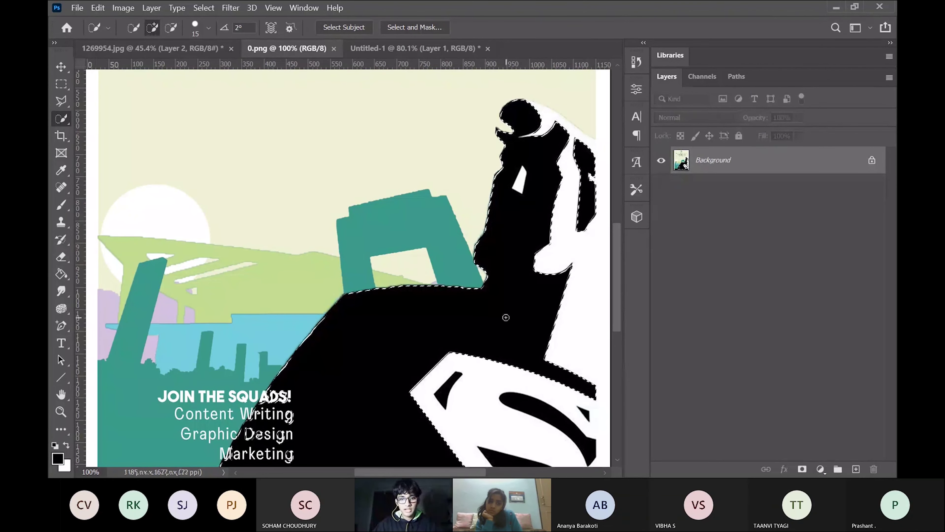
right_click(506, 318)
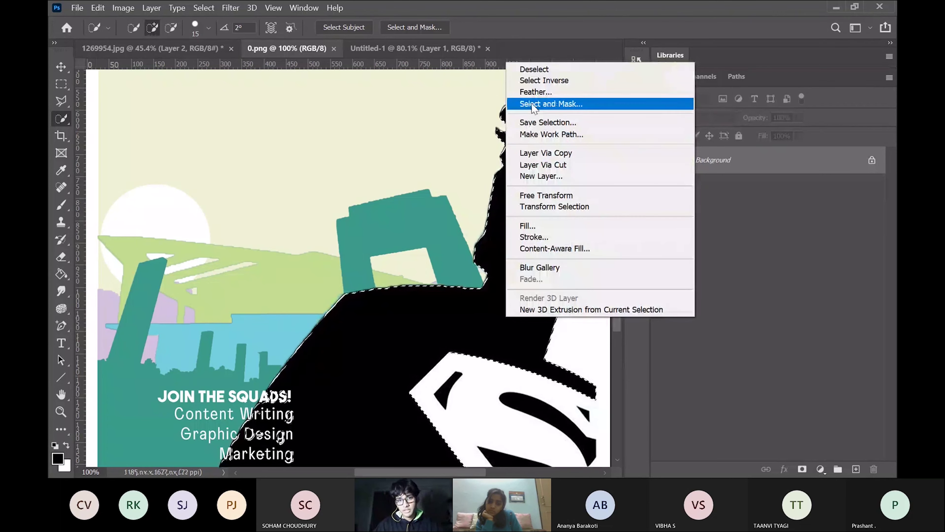
left_click(536, 92)
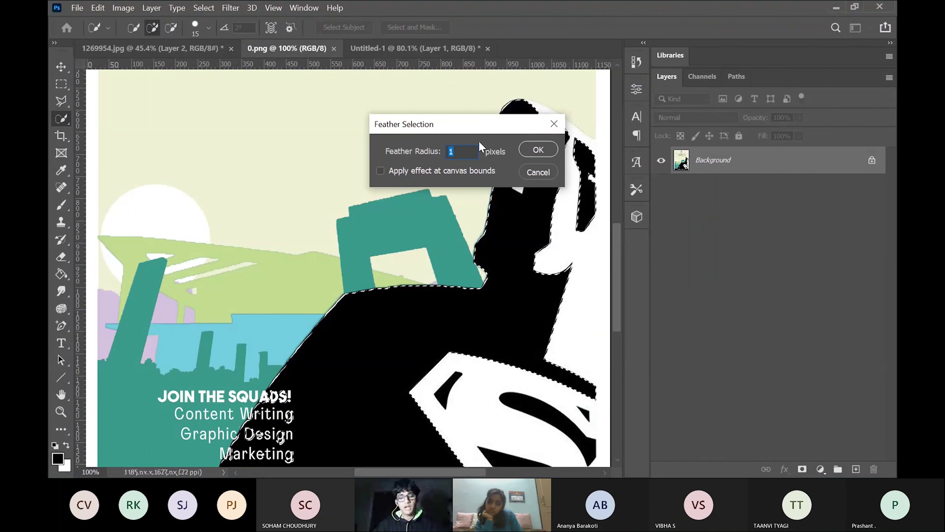
type("1")
key("BackSpace")
type("20")
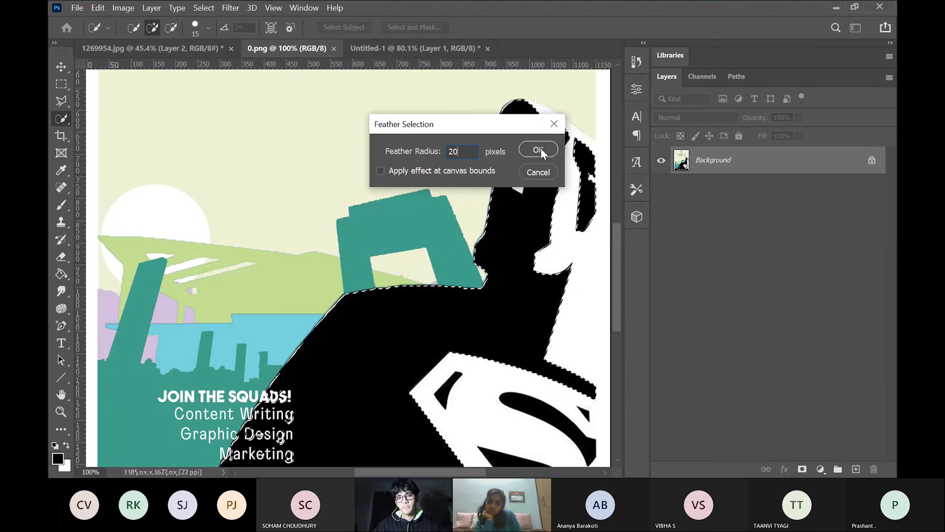
left_click(541, 149)
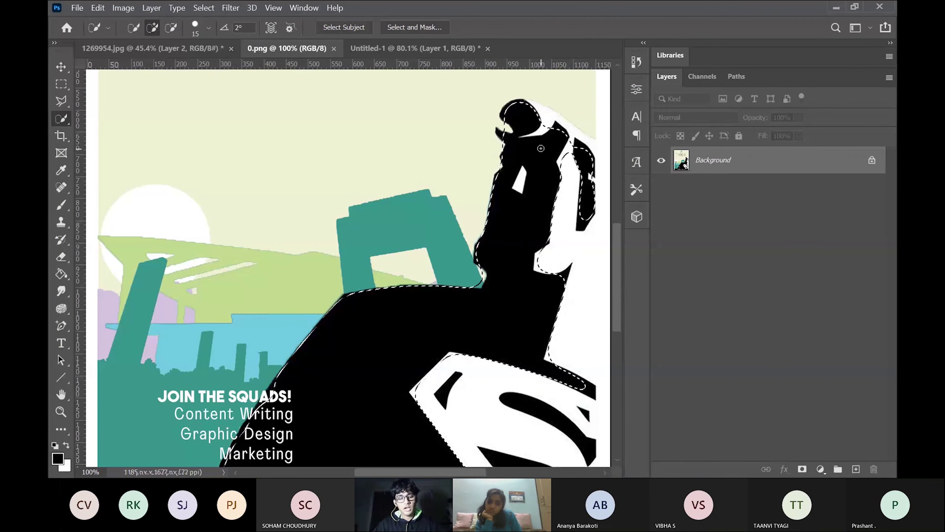
Step: Paste the 20-pixel-feathered silhouette into Untitled-1 and scale it down below and to the right of the 1-pixel-feathered copy
left_click(394, 52)
key("ctrl+v")
key("ctrl+t")
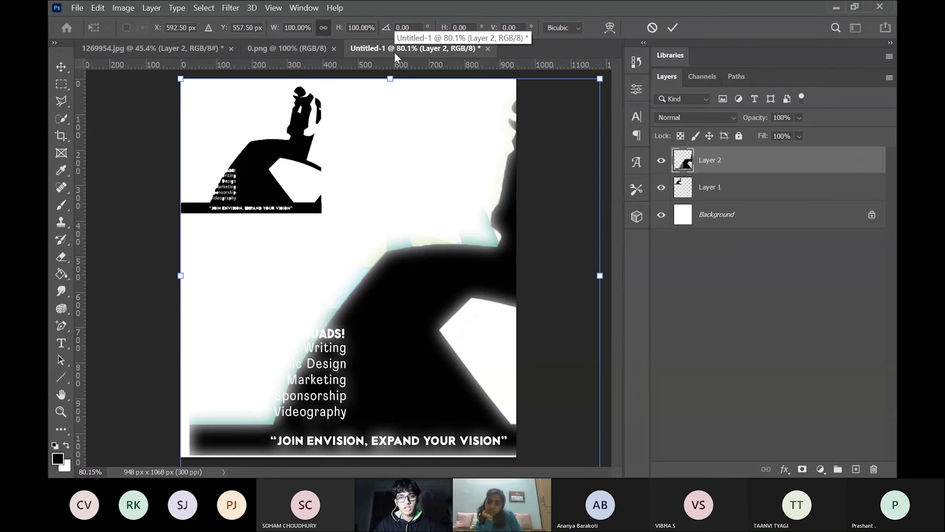
key("ctrl+0")
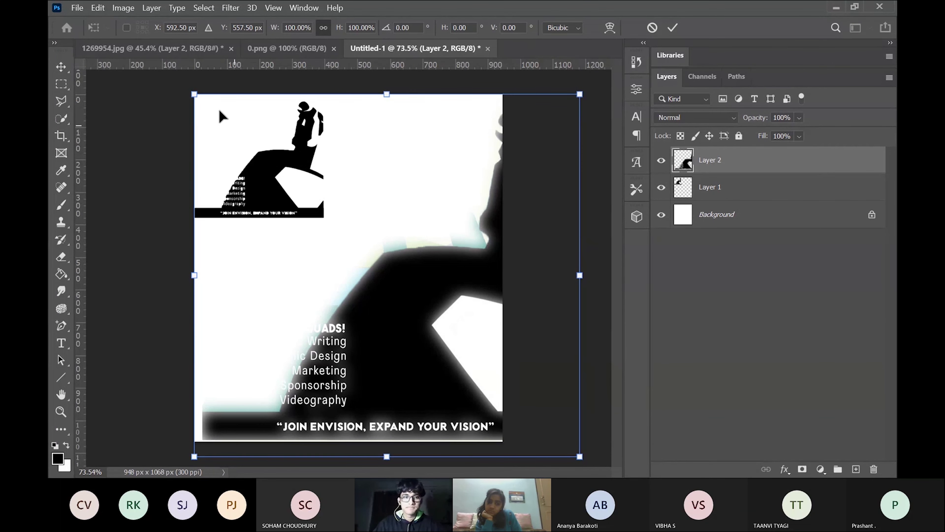
left_click_drag(192, 87, 361, 278)
left_click(678, 29)
key("w")
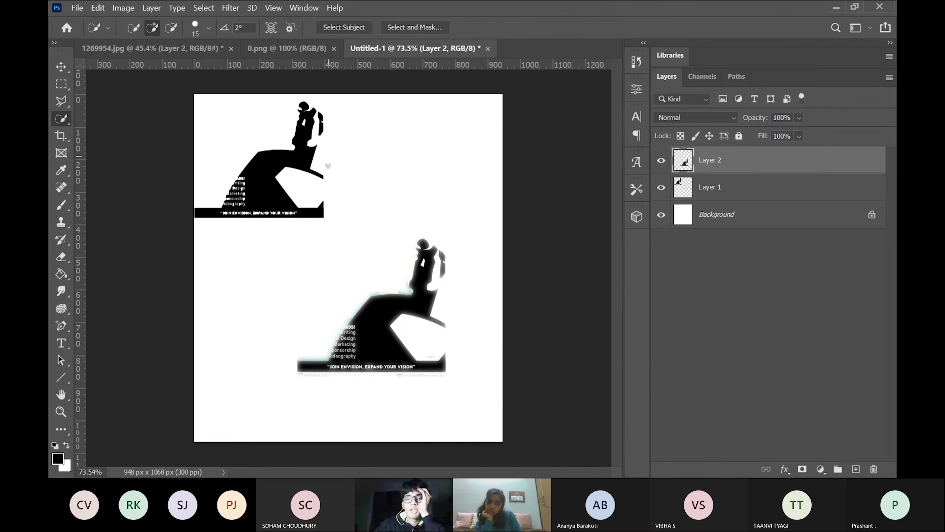
Step: Examine the edges of the 1-pixel and 20-pixel feathered silhouettes up close at 200% to compare their softness
scroll(360, 272, "up", 3)
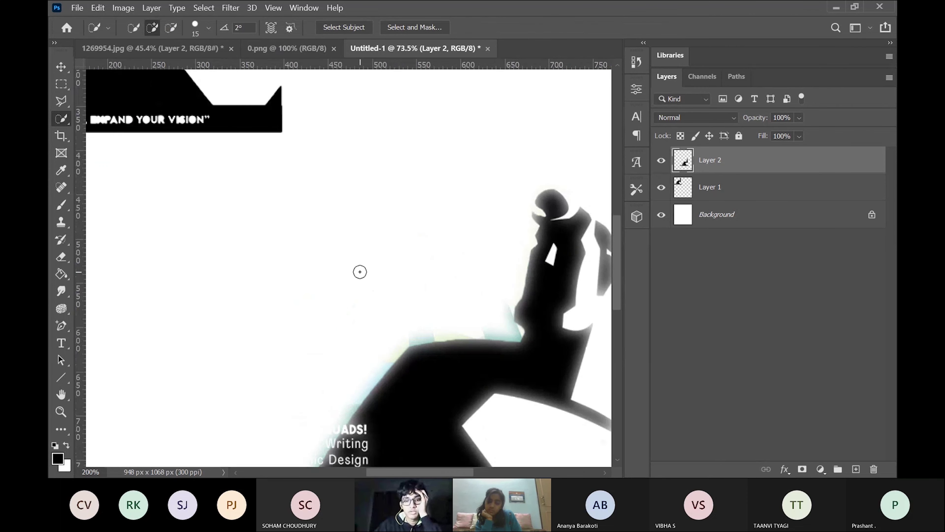
scroll(360, 272, "up", 3)
scroll(360, 272, "left", 2)
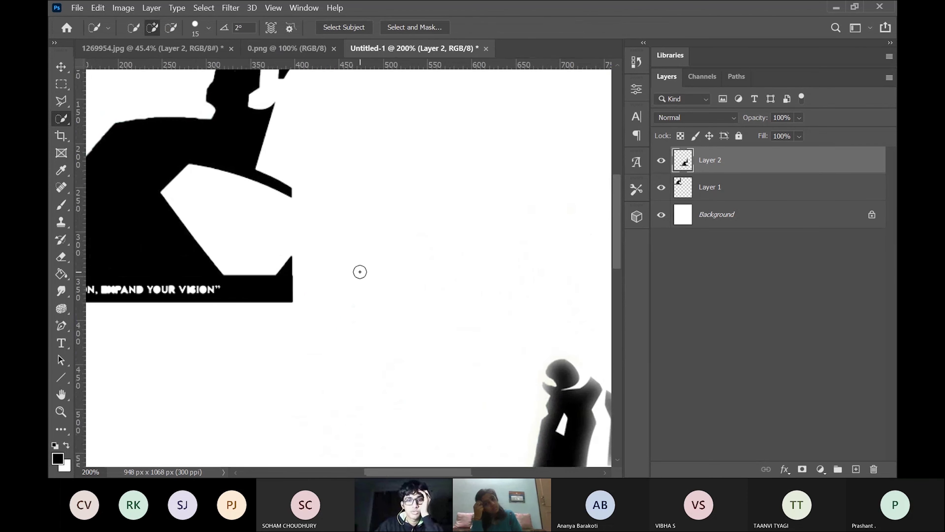
scroll(360, 272, "up", 3)
scroll(360, 271, "down", 5)
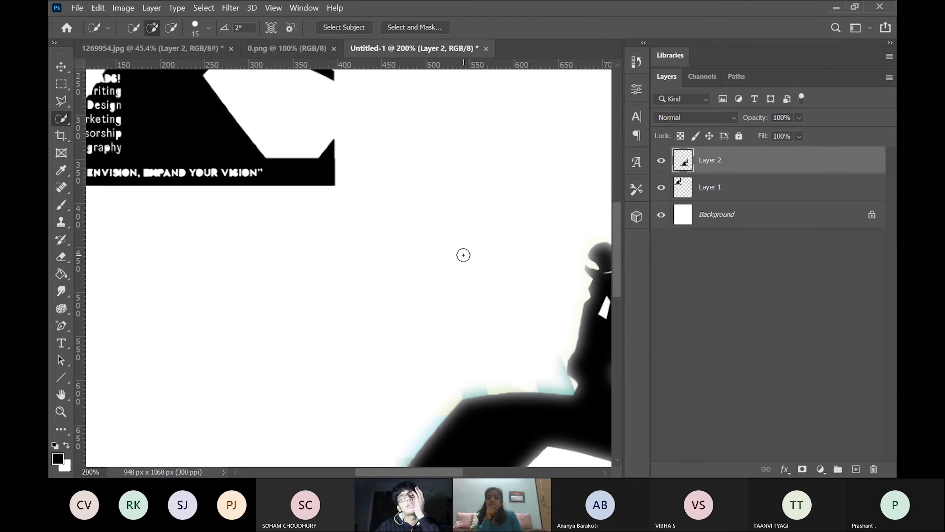
scroll(464, 255, "right", 3)
scroll(464, 255, "down", 3)
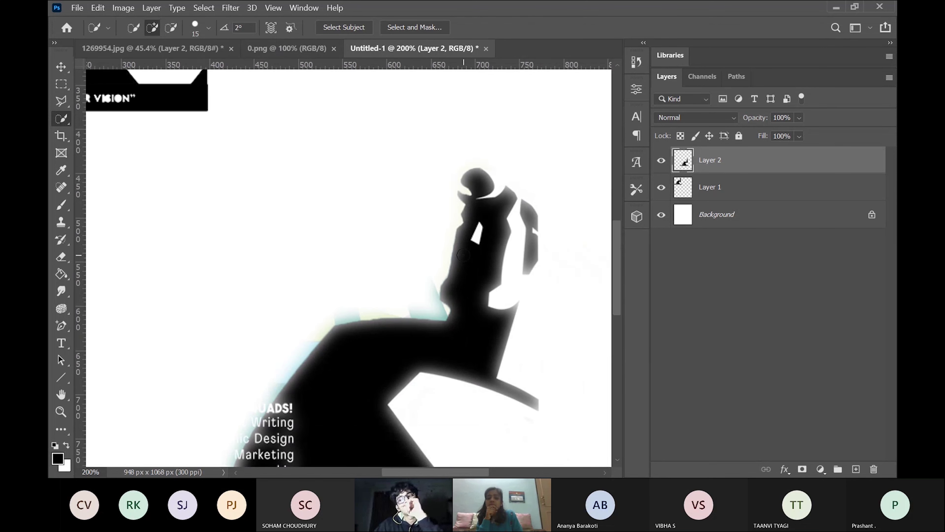
scroll(464, 255, "down", 1)
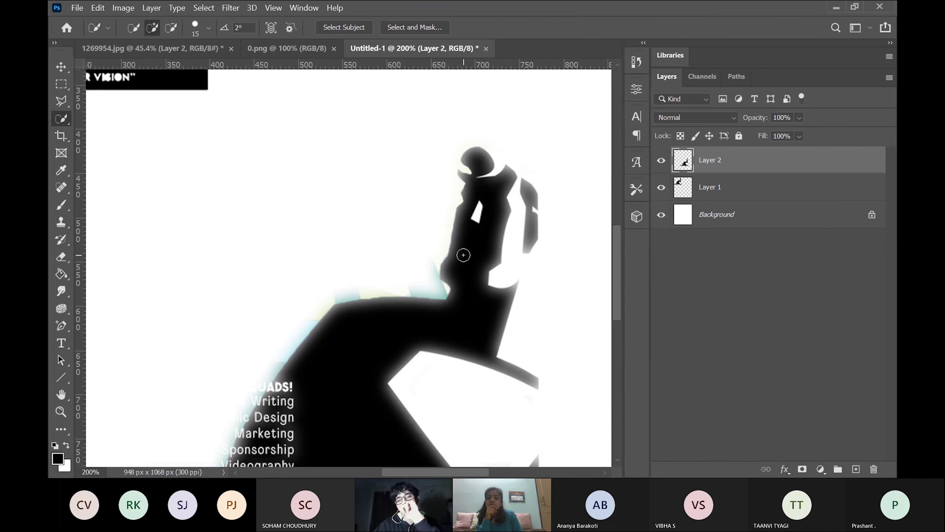
scroll(463, 255, "up", 6)
scroll(463, 255, "right", 2)
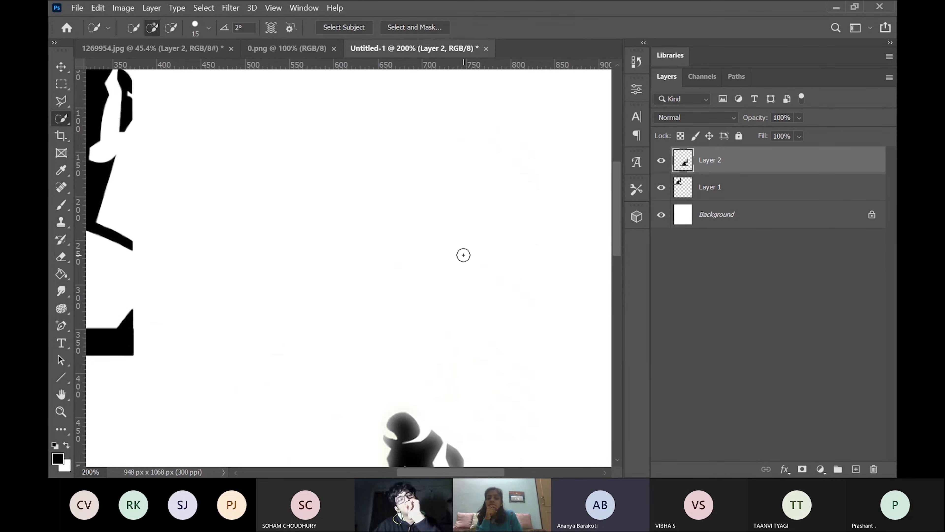
scroll(463, 255, "left", 4)
scroll(463, 255, "up", 1)
scroll(464, 254, "up", 2)
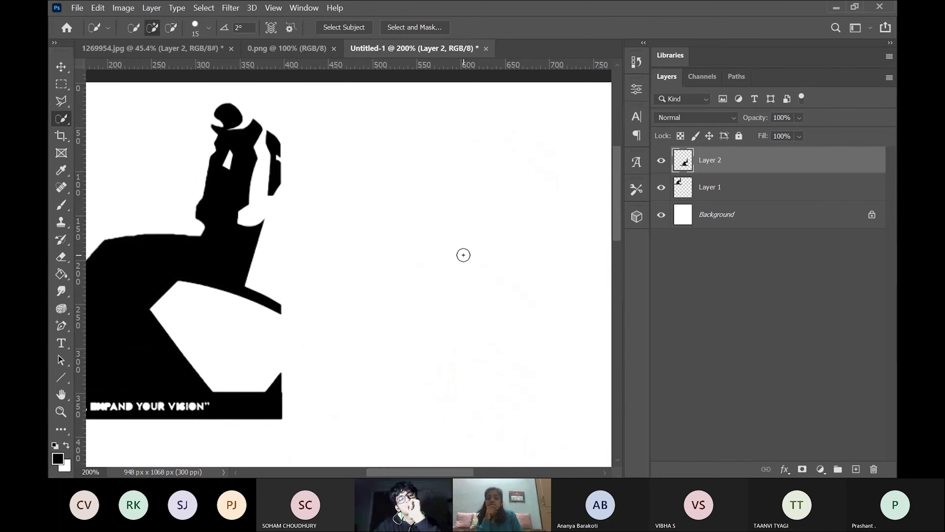
scroll(464, 255, "right", 2)
scroll(463, 255, "down", 3)
scroll(463, 255, "down", 3)
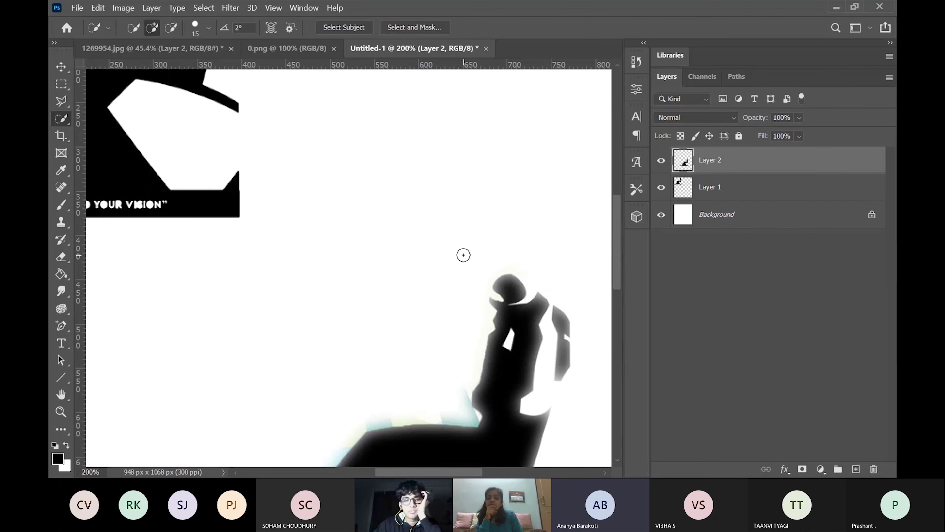
scroll(390, 239, "down", 4)
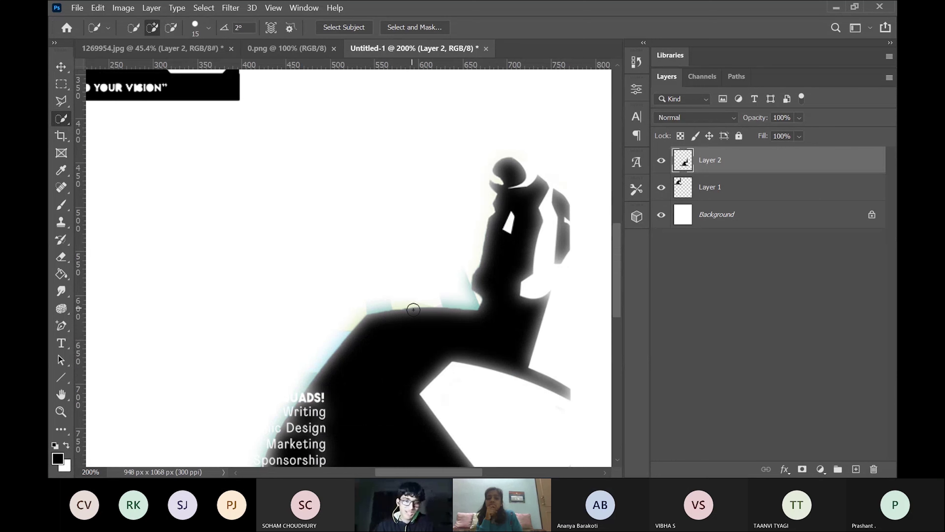
scroll(452, 293, "up", 8)
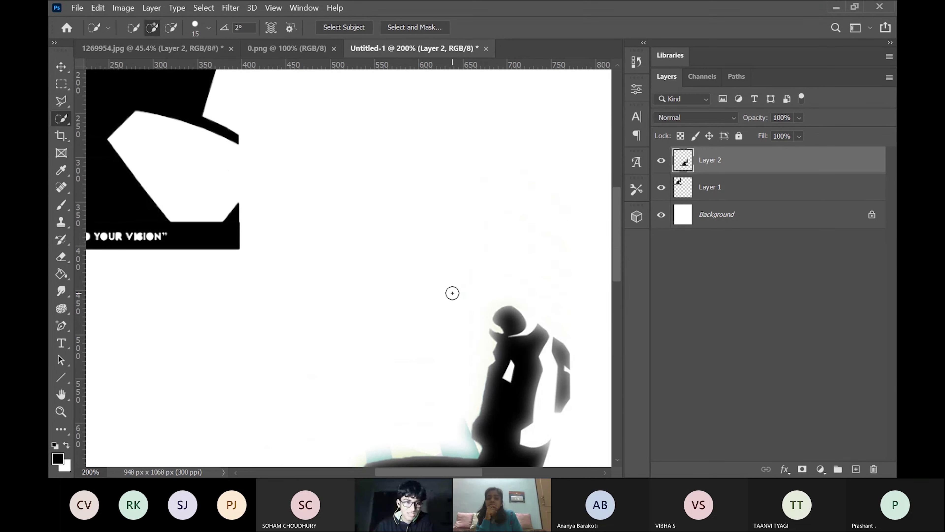
scroll(292, 263, "up", 1)
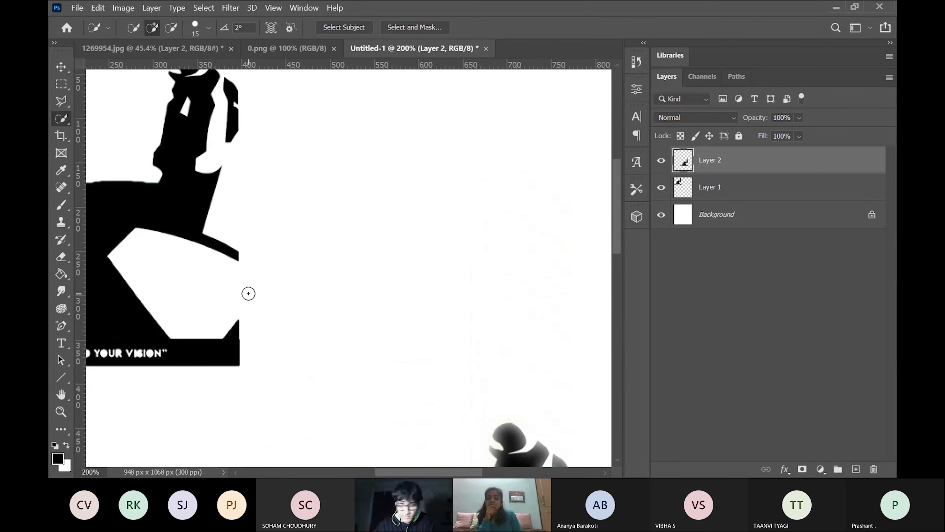